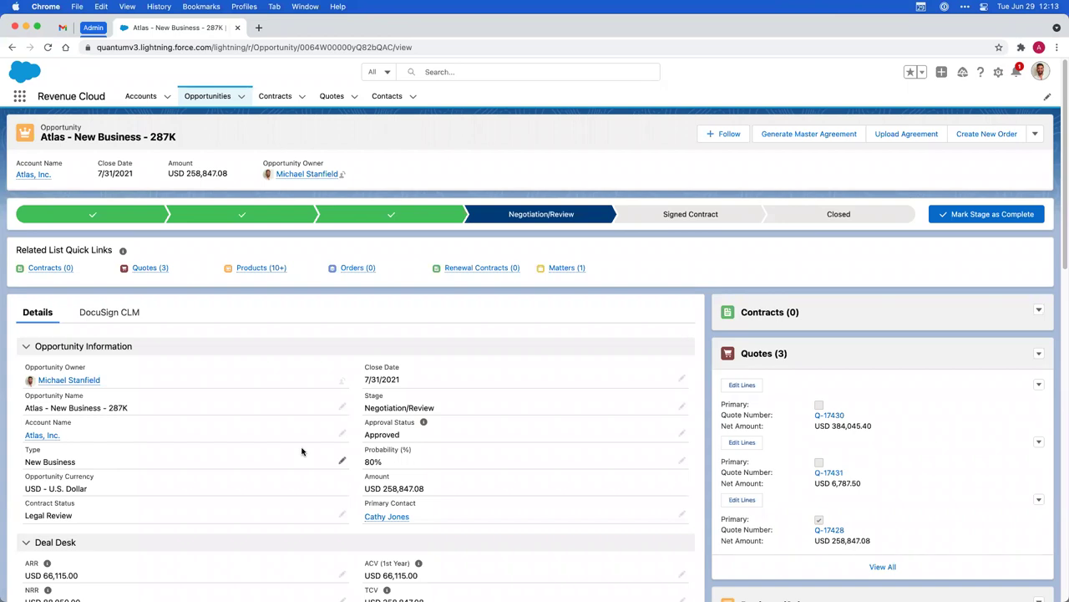
left_click(1041, 76)
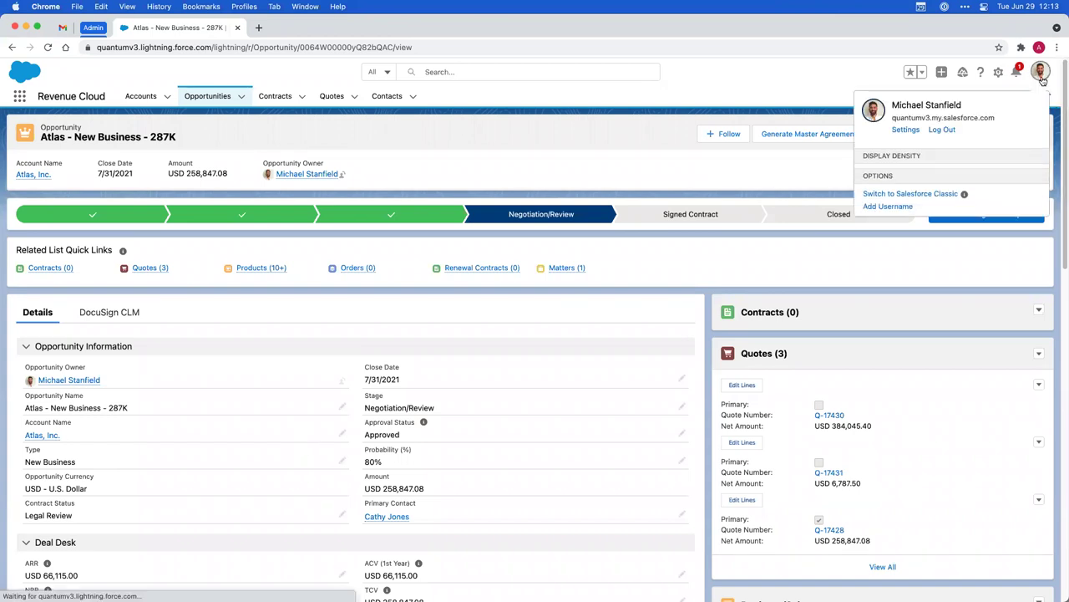
left_click(786, 67)
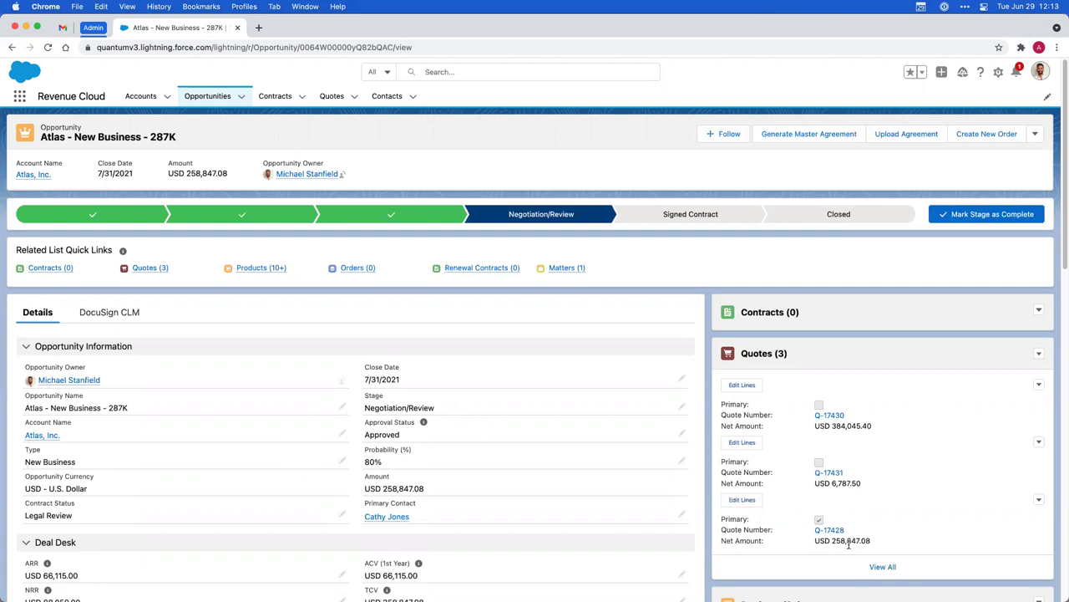
scroll(342, 465, "down", 3)
scroll(355, 459, "up", 3)
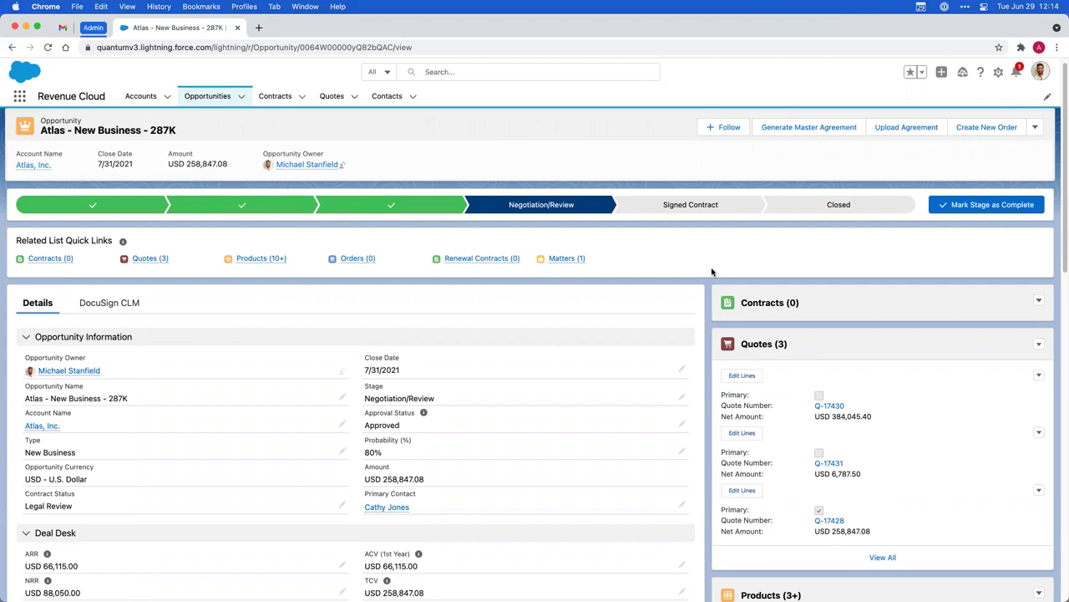
Generate a master agreement from the opportunity and review the form's account information and primary client contact.
left_click(827, 132)
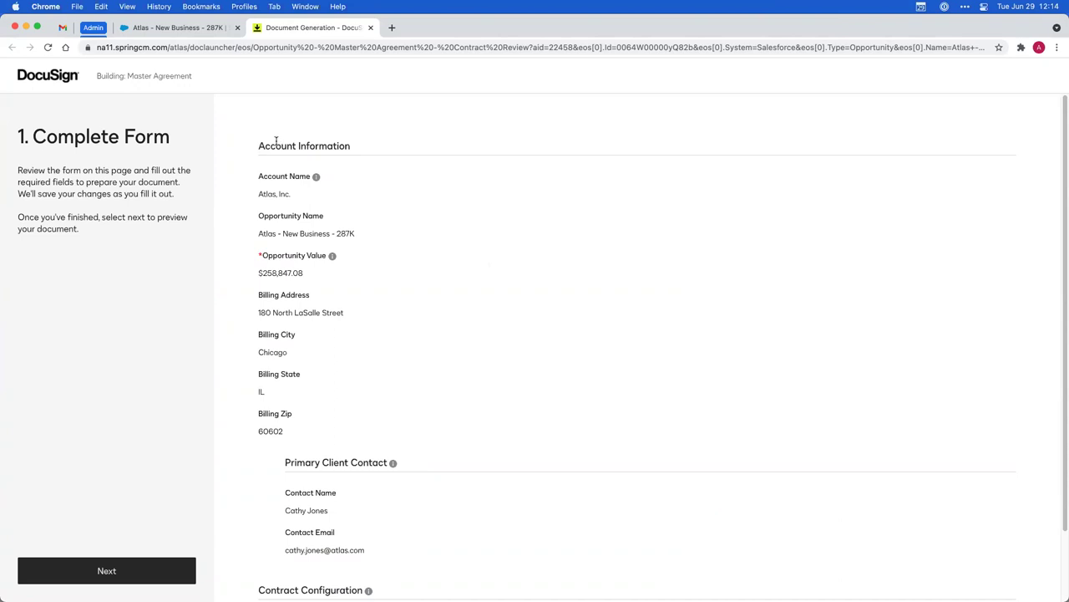
left_click_drag(258, 143, 374, 452)
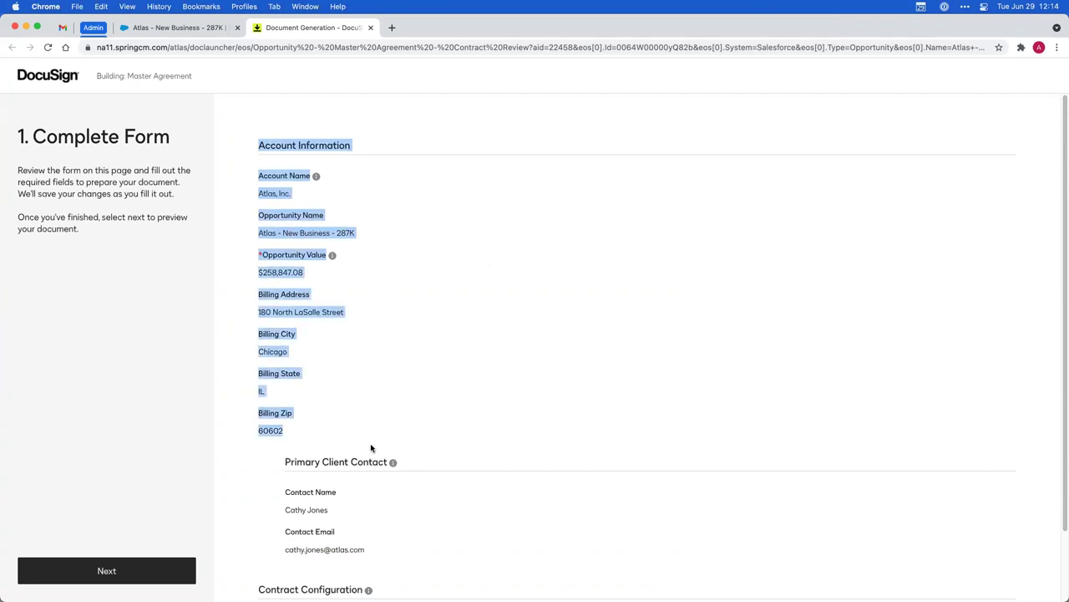
scroll(372, 447, "down", 1)
left_click_drag(257, 373, 374, 485)
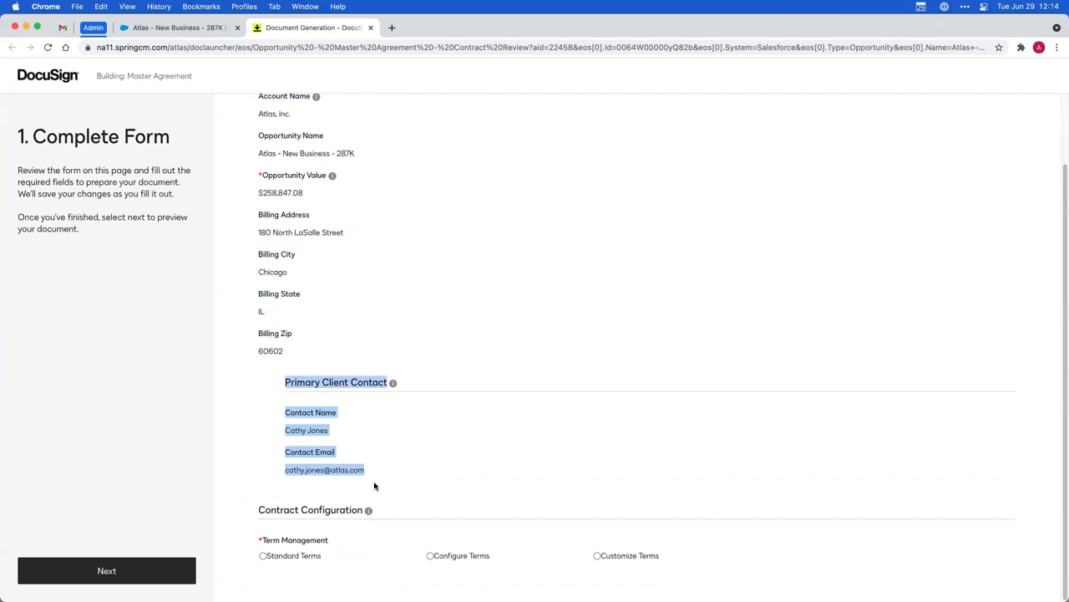
Set Term Management to Configure Terms, include the product appendix and review its product table.
left_click(432, 555)
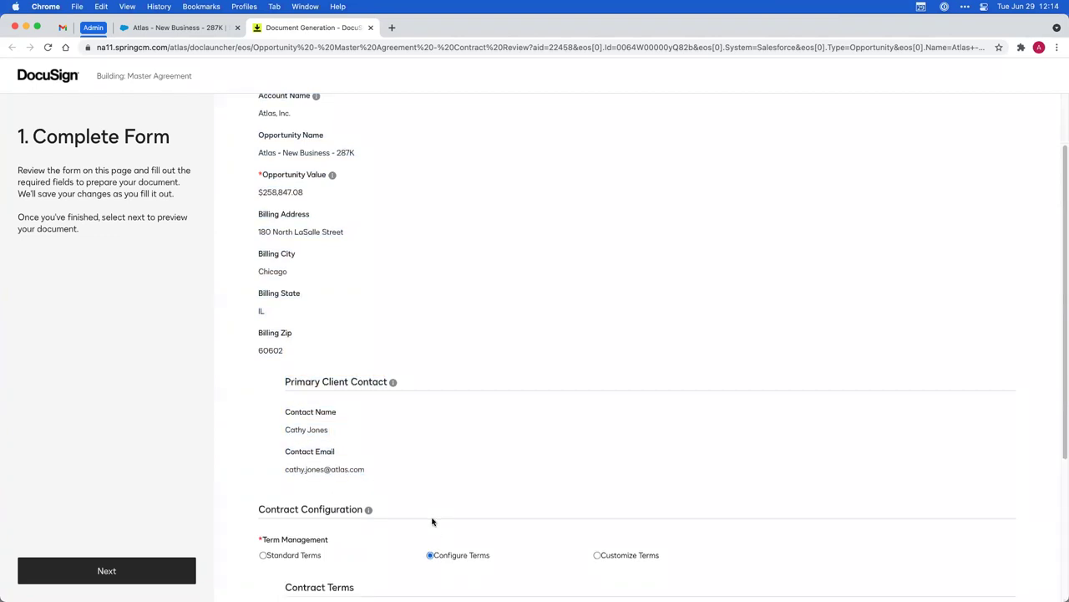
scroll(432, 521, "down", 5)
left_click(330, 552)
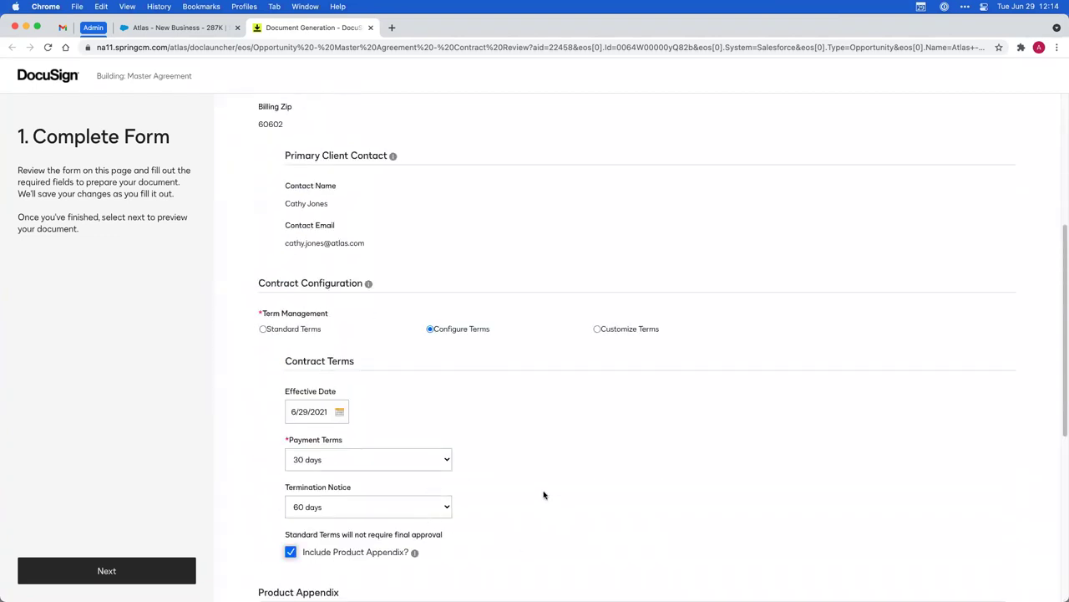
scroll(544, 495, "down", 8)
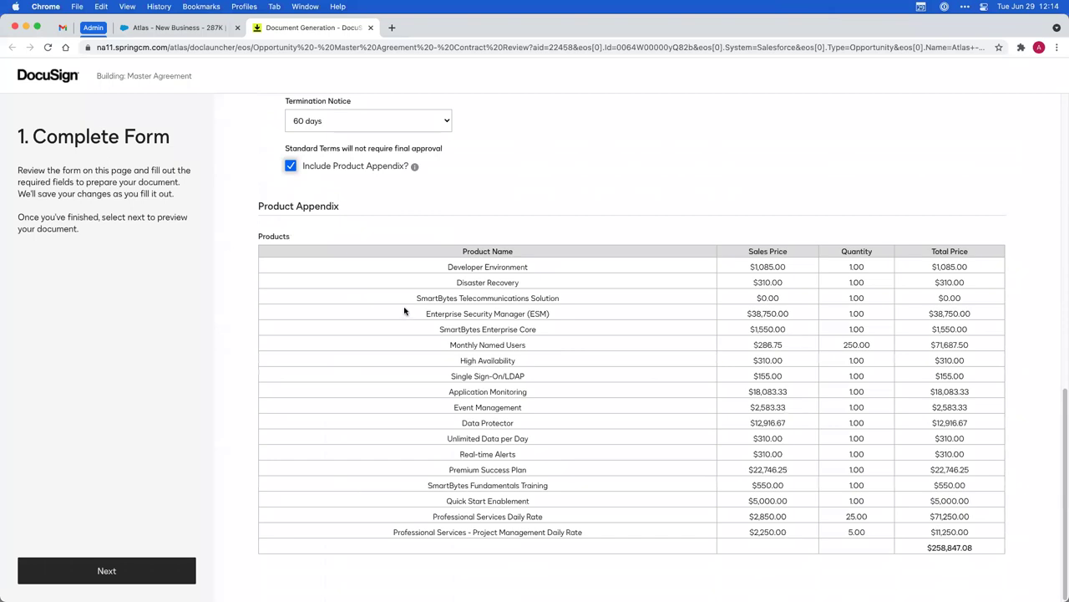
scroll(404, 311, "up", 15)
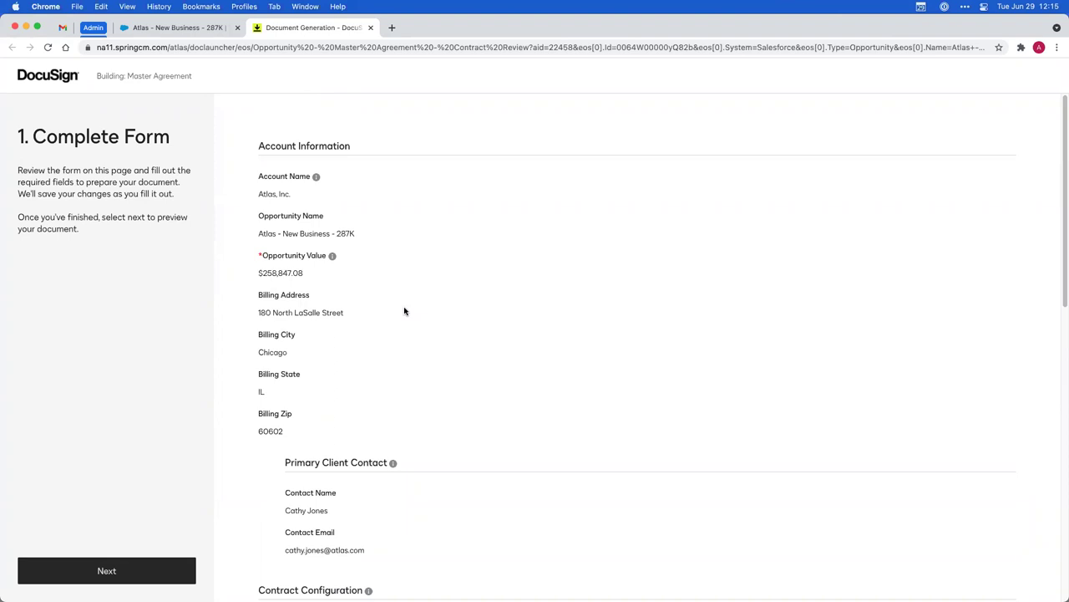
Try payment terms of 45 days and a termination notice of 15 days in the contract terms.
scroll(405, 311, "down", 10)
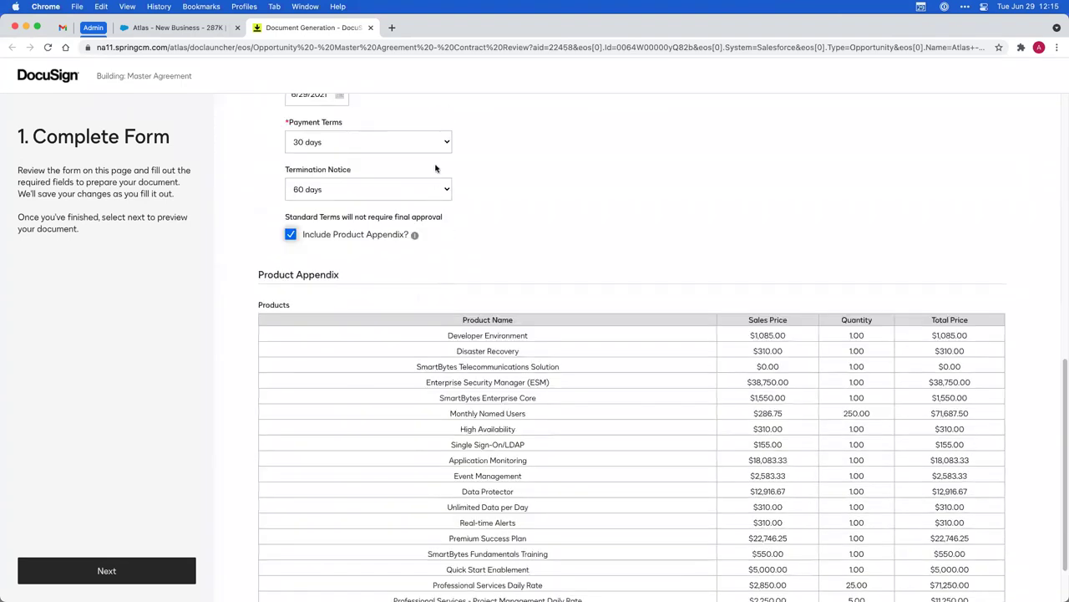
scroll(434, 171, "up", 2)
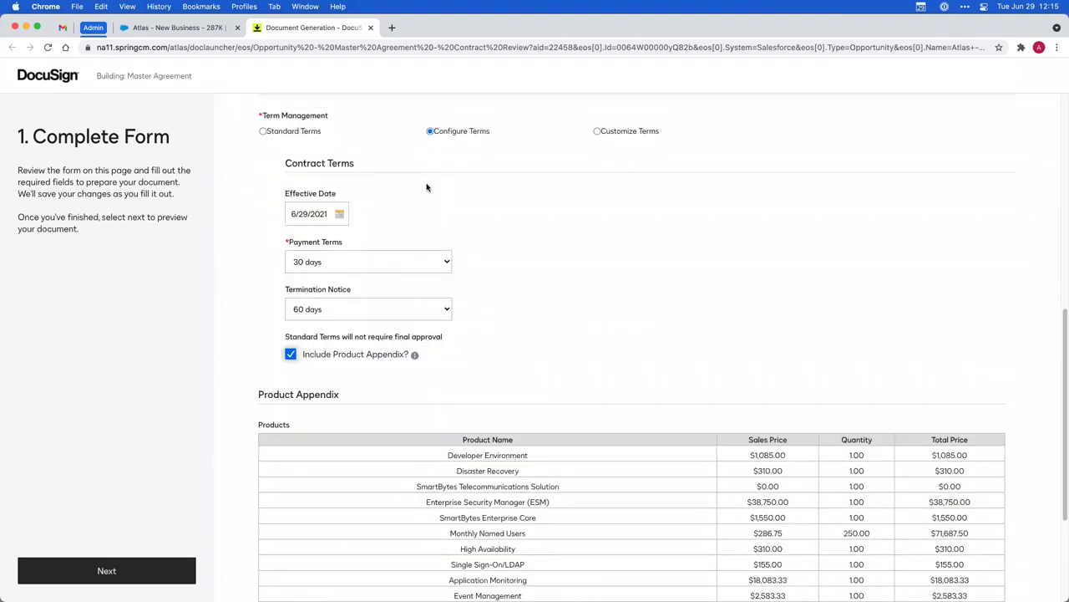
left_click(414, 268)
left_click(418, 275)
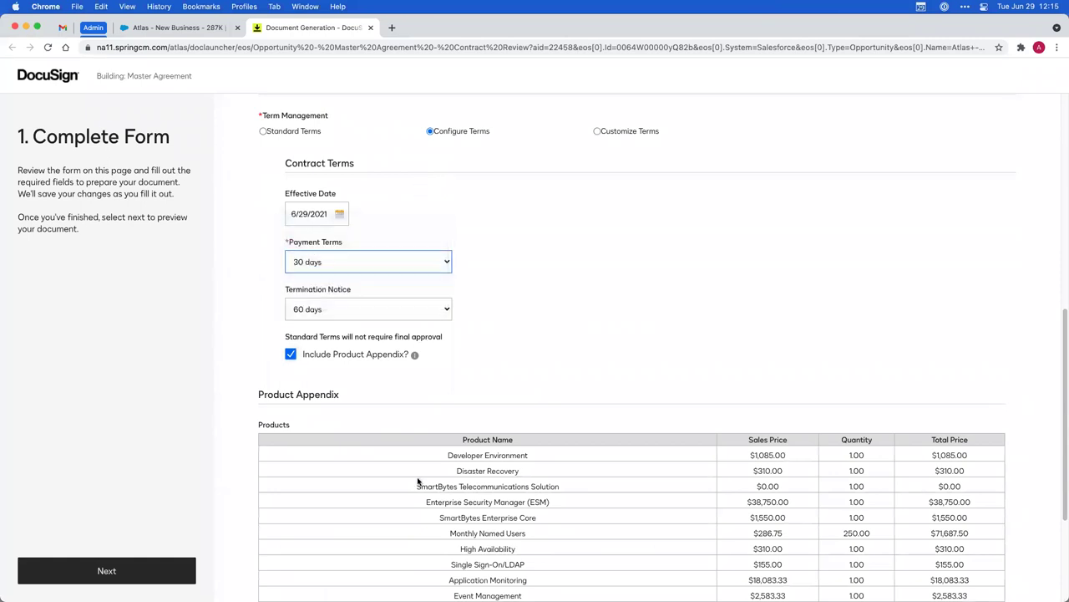
left_click(386, 315)
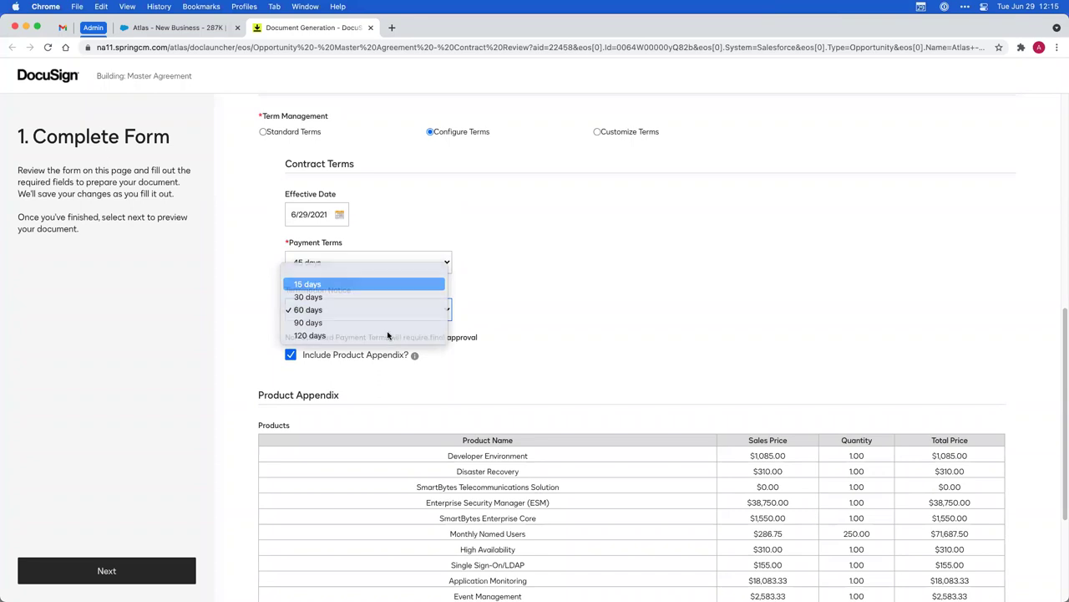
left_click(382, 283)
Set the termination notice and the payment terms to 30 days each and check the approval note.
left_click(387, 311)
left_click(387, 321)
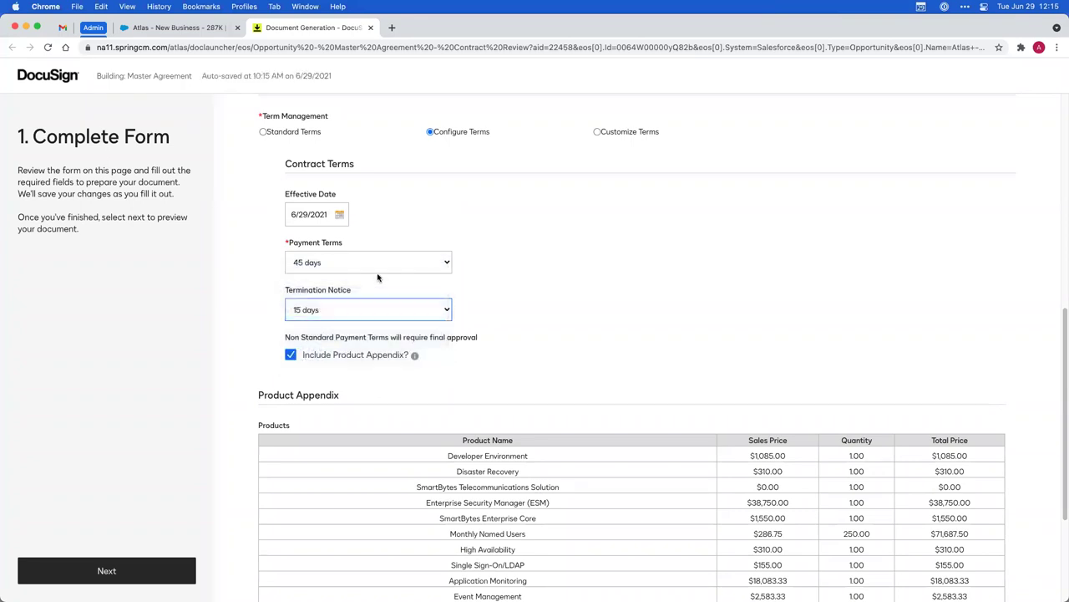
left_click(378, 270)
left_click(368, 249)
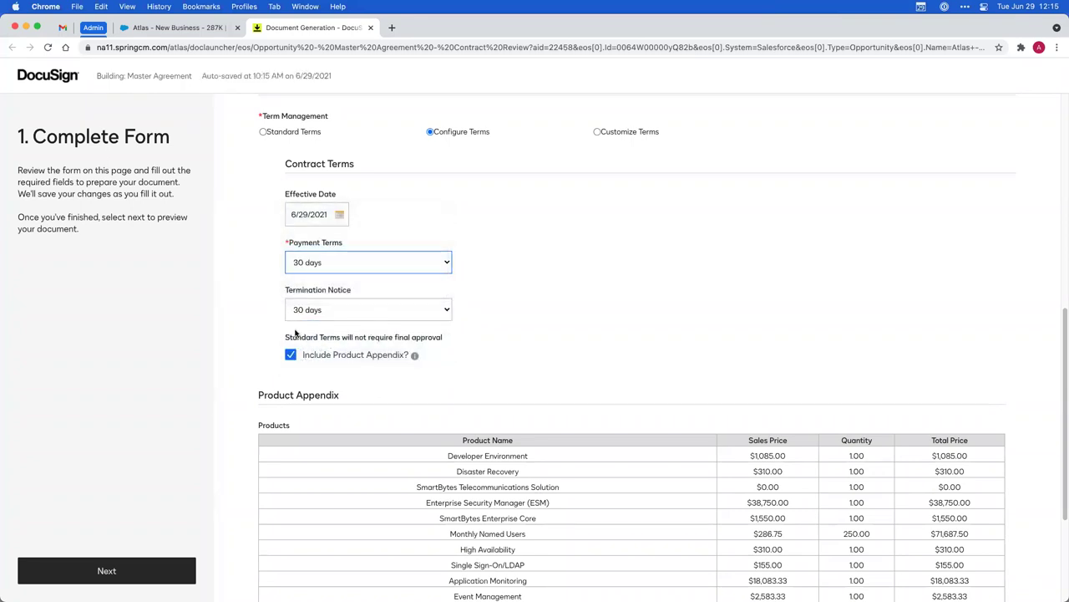
left_click_drag(281, 338, 443, 338)
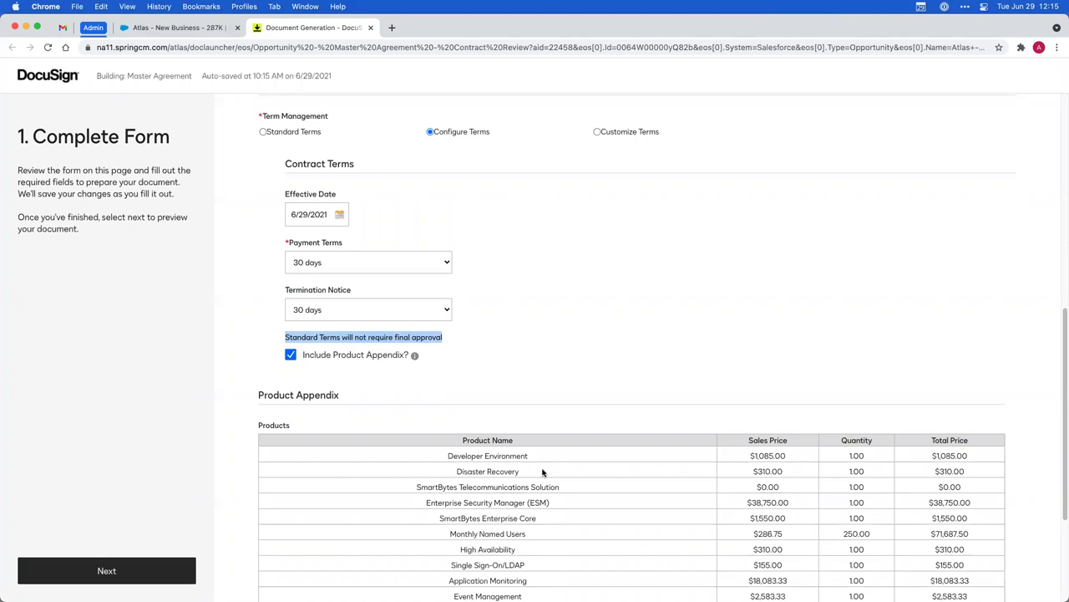
Try payment terms of 60 days, check the non-standard payment term comments field and restore 30 days.
left_click(439, 254)
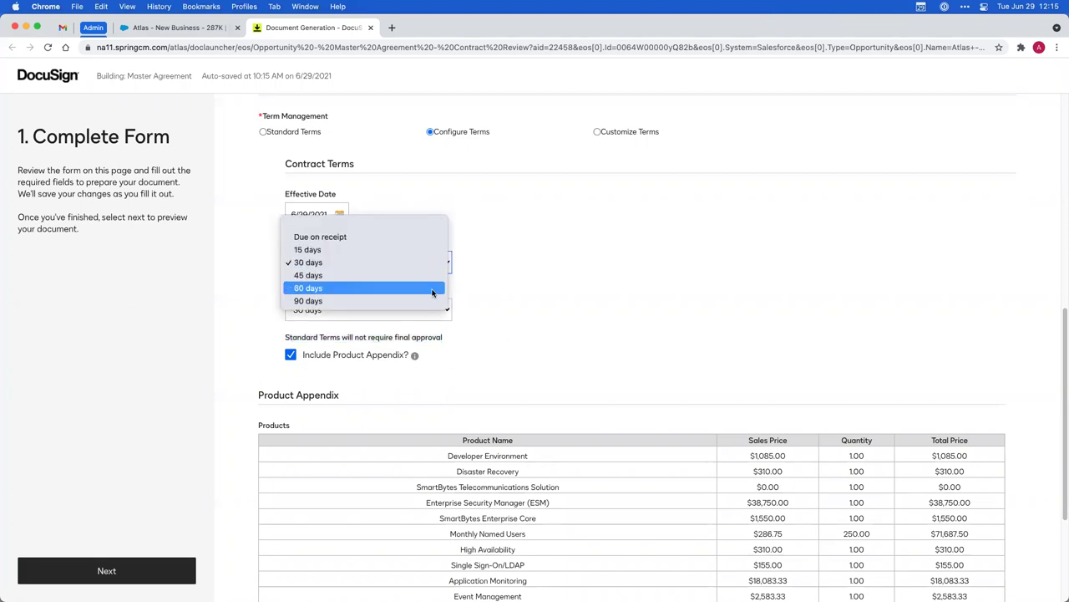
left_click(433, 289)
left_click(368, 391)
left_click(413, 261)
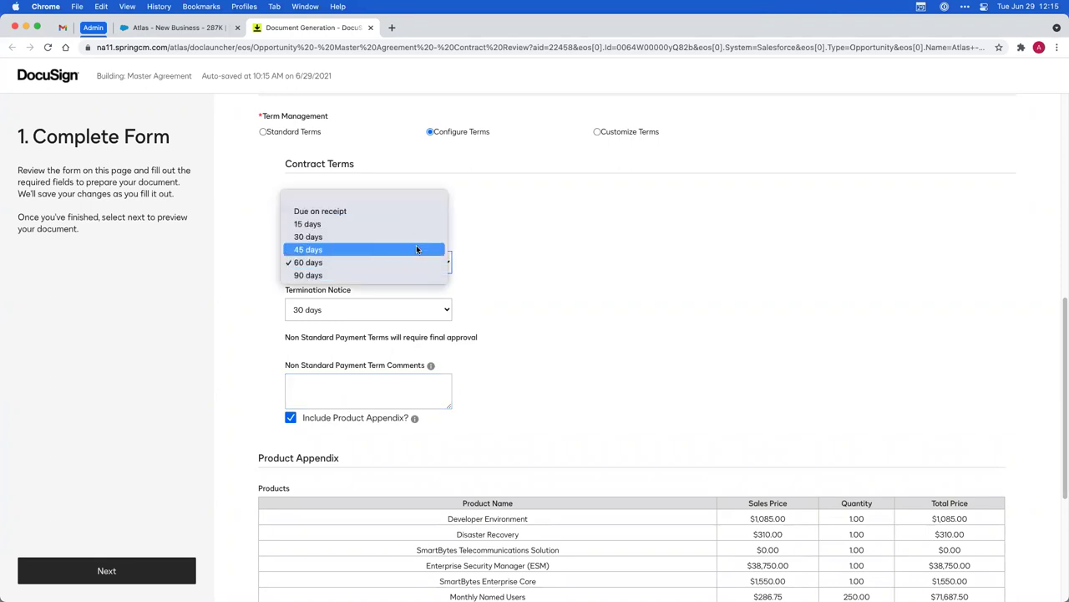
left_click(419, 237)
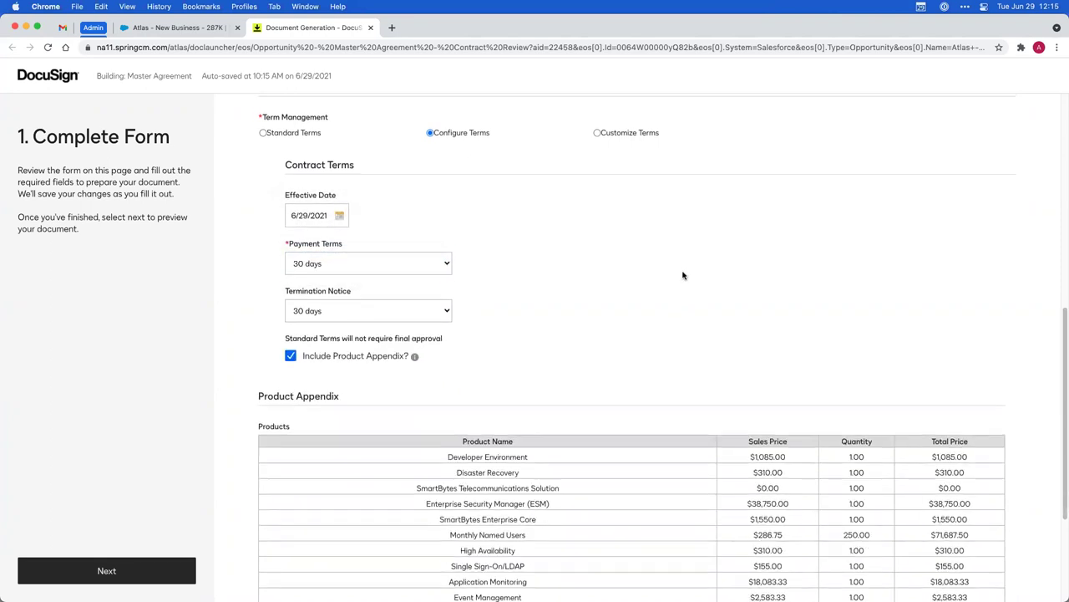
scroll(682, 274, "up", 6)
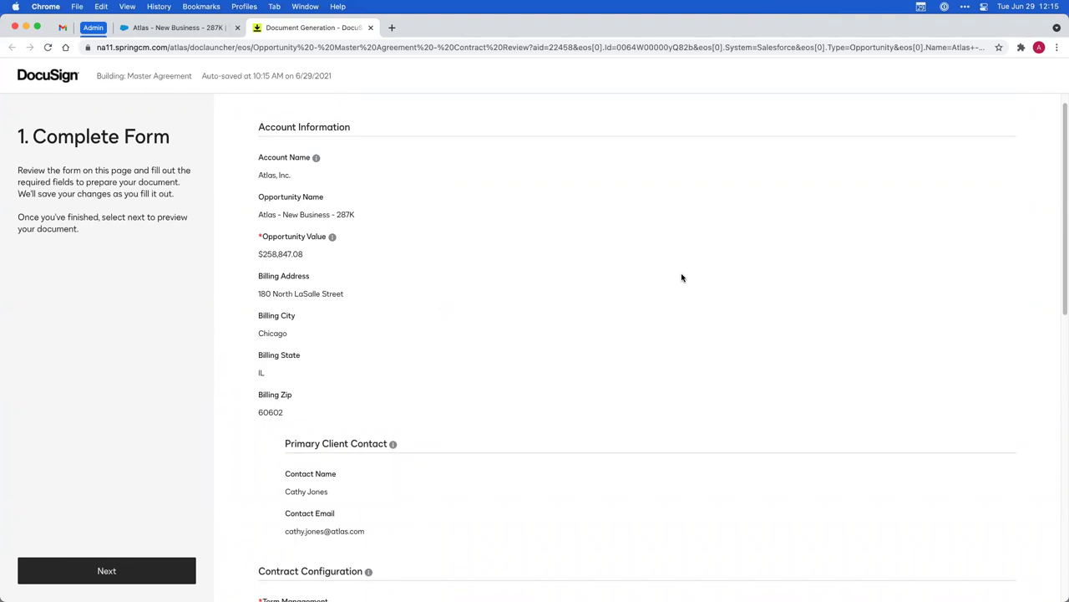
scroll(682, 277, "up", 1)
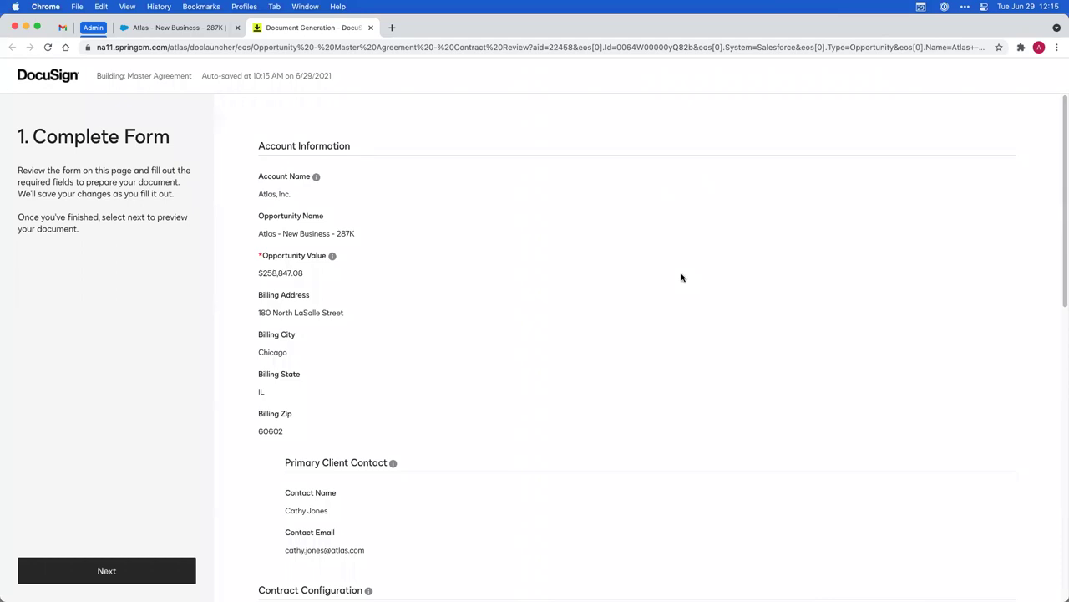
key("ctrl+Up")
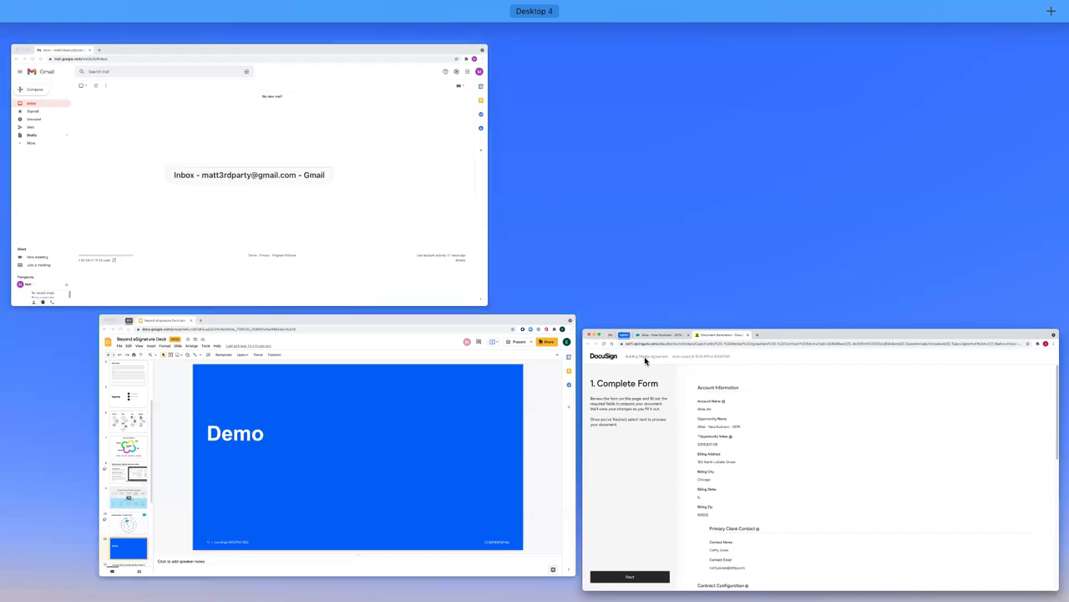
left_click(643, 368)
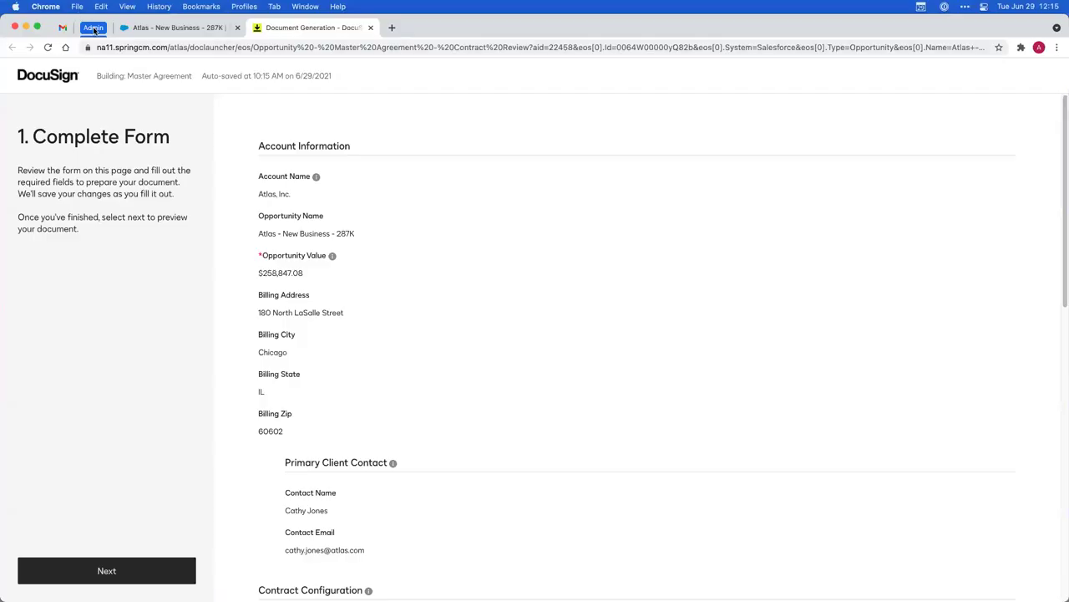
Open the "Opportunity - Master Agreement - Contract Review" configuration in the DocuSign CLM document generation administration.
left_click(93, 28)
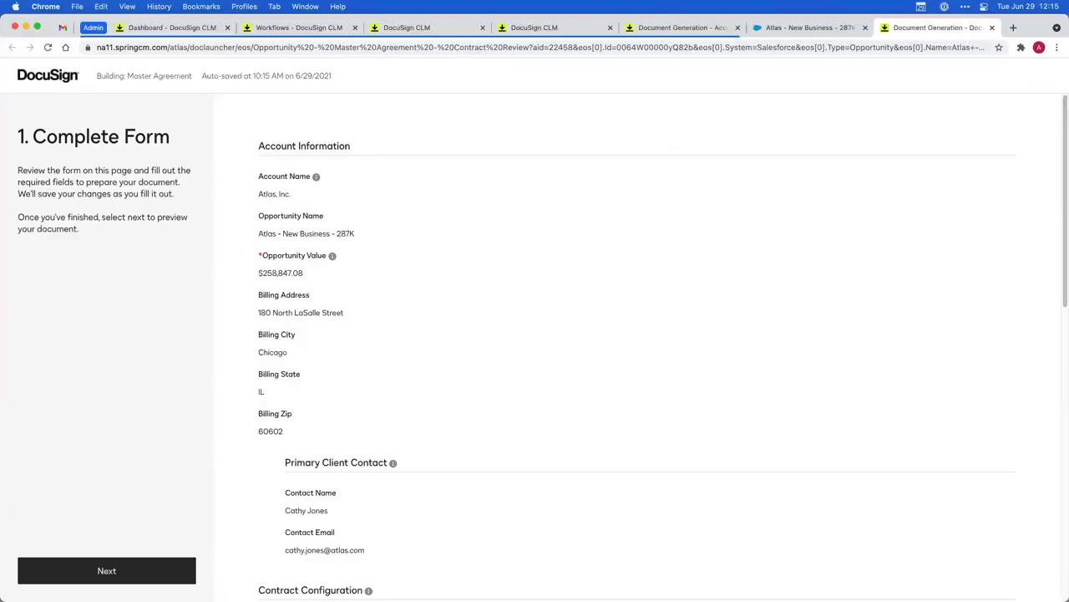
left_click(673, 30)
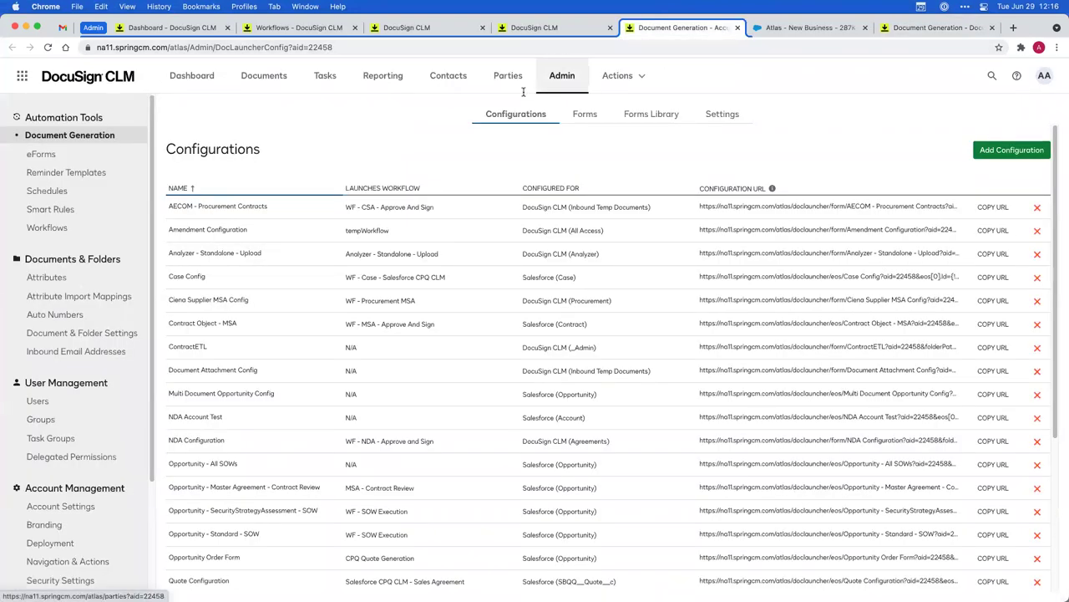
scroll(342, 367, "down", 5)
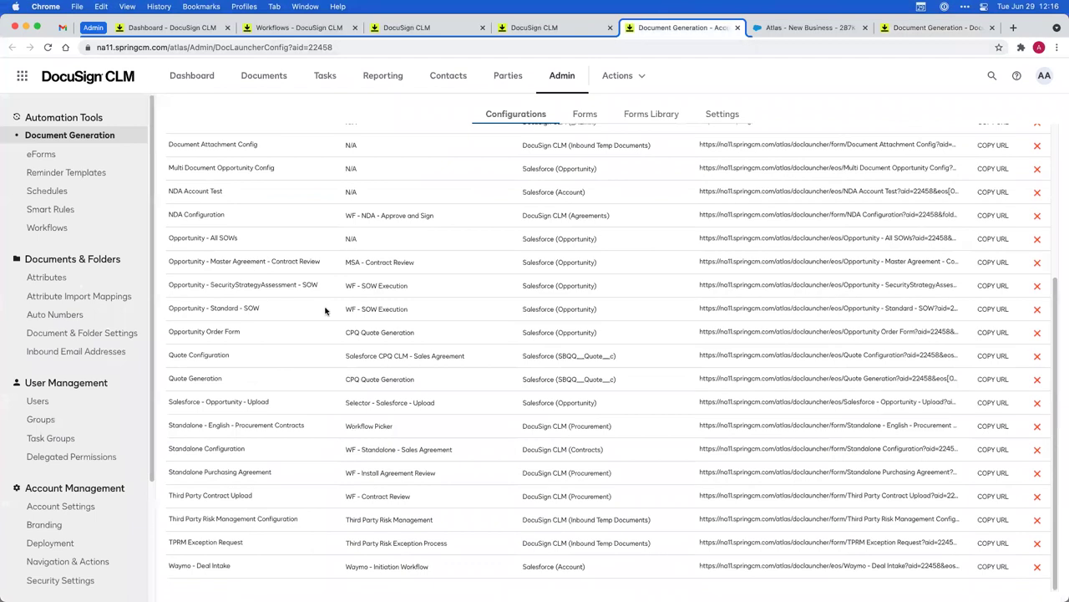
left_click(275, 265)
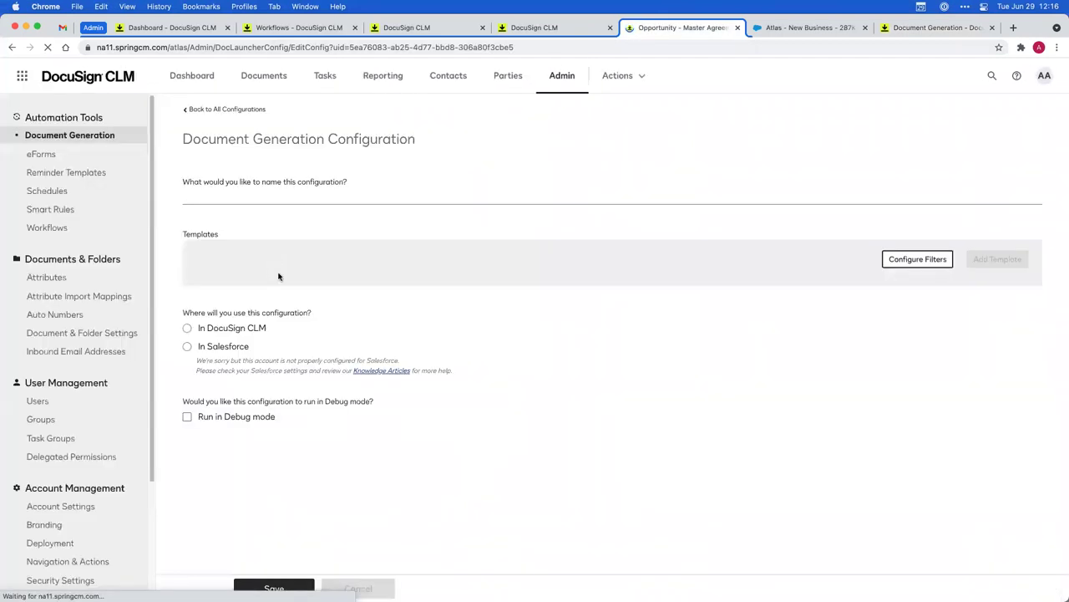
Open the Master Agreement template's form configuration file without recovering the unsaved work.
left_click(276, 291)
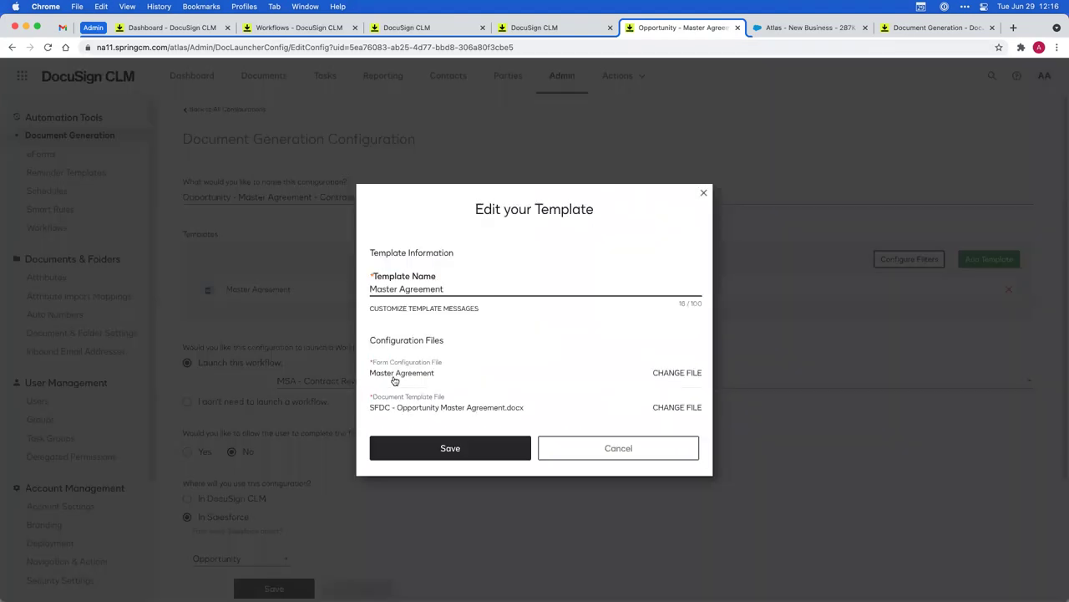
left_click(395, 376)
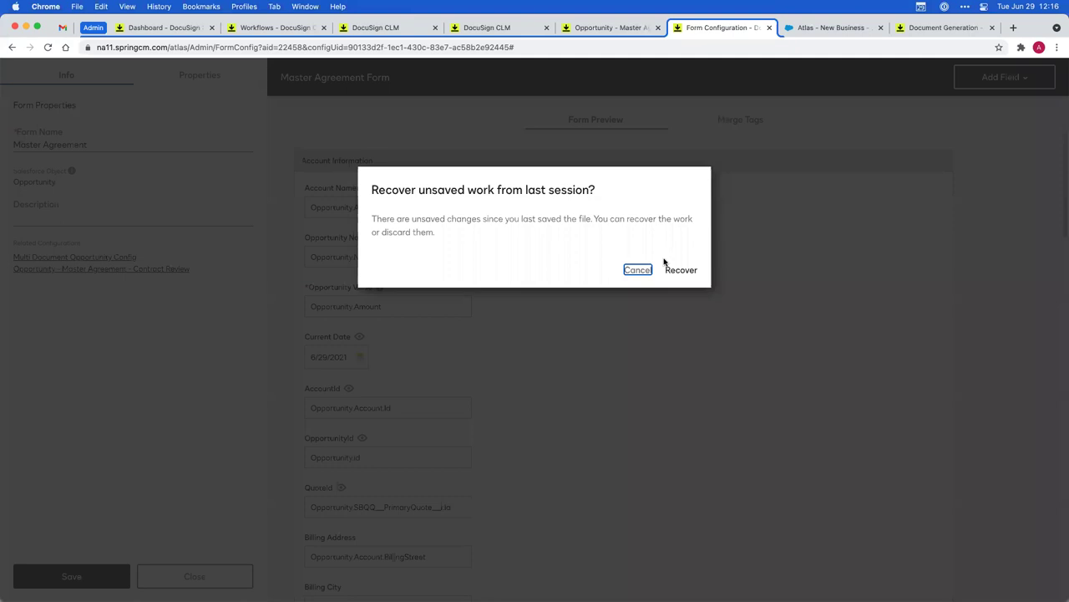
left_click(638, 270)
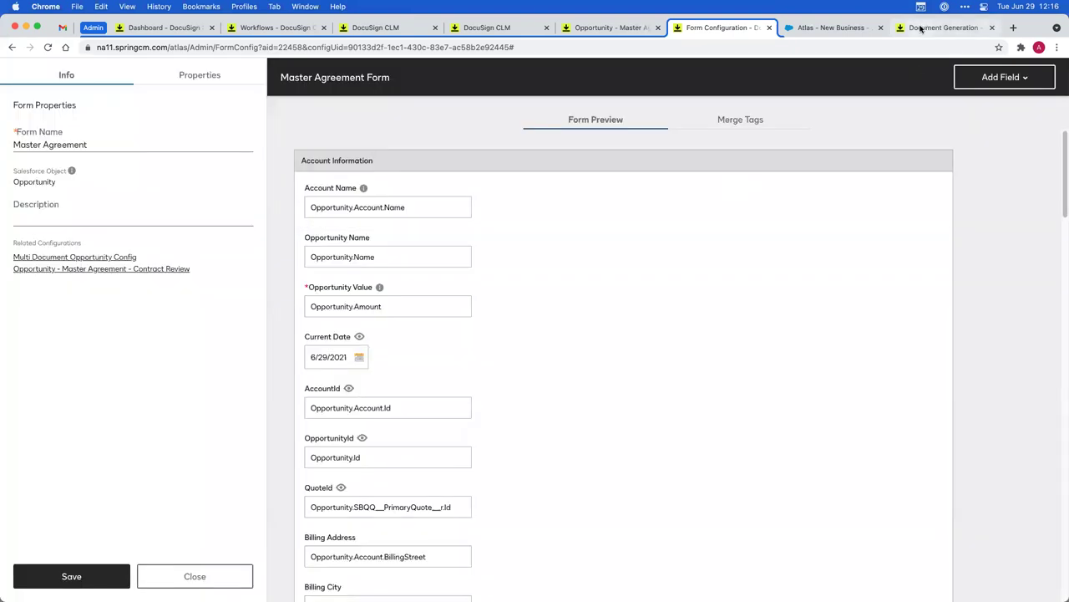
Review the account information section on the generated master agreement form.
left_click(919, 29)
left_click_drag(281, 147, 485, 451)
left_click(243, 169)
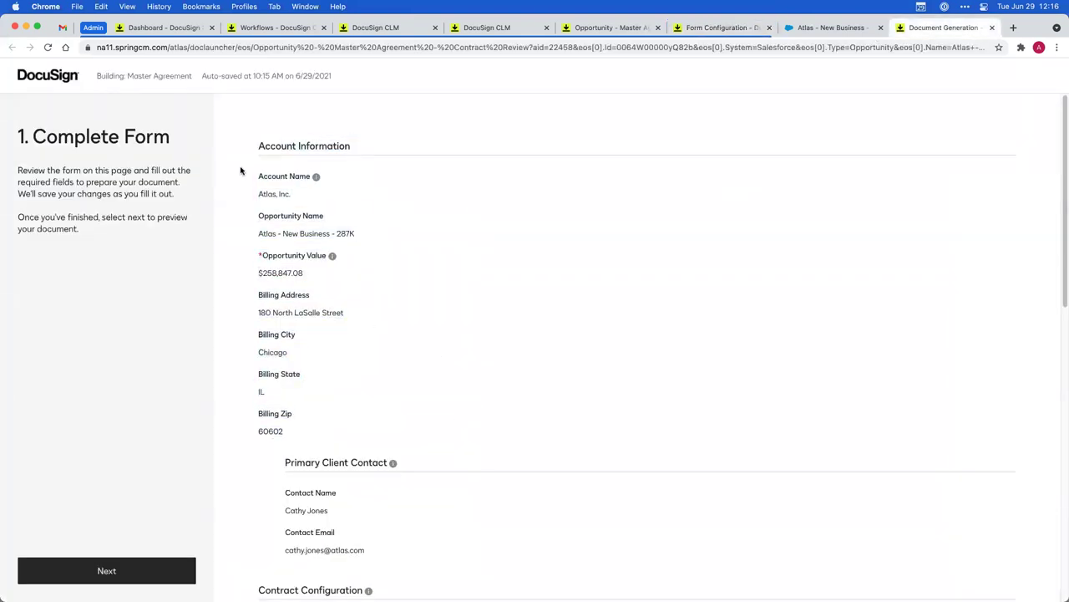
Examine the Salesforce-linked fields in the Master Agreement form preview and open the Account Name field's properties.
left_click(735, 30)
scroll(564, 267, "down", 5)
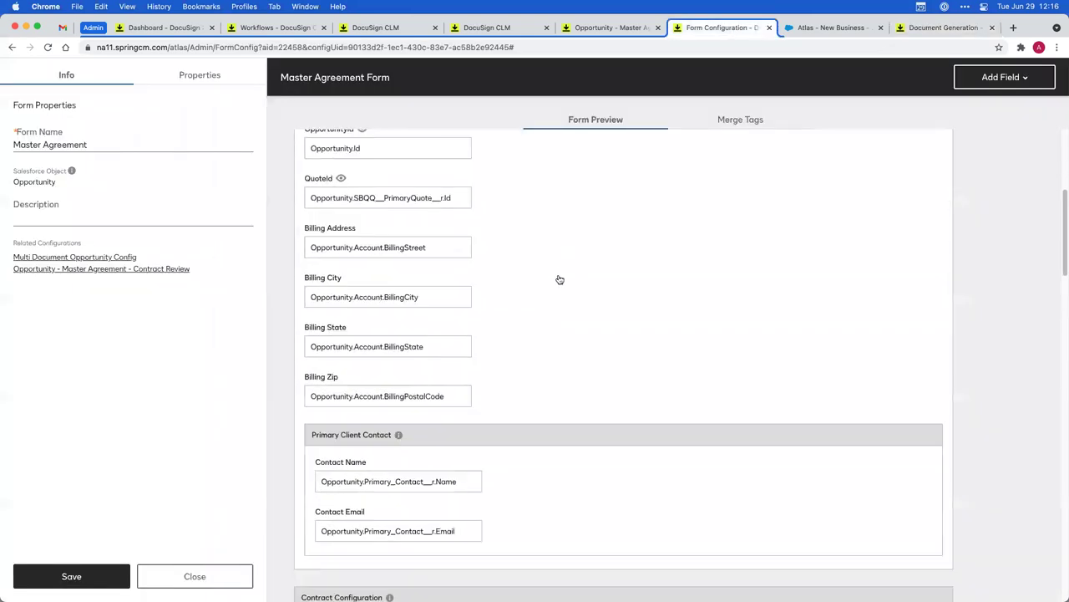
scroll(560, 279, "down", 5)
scroll(554, 293, "up", 10)
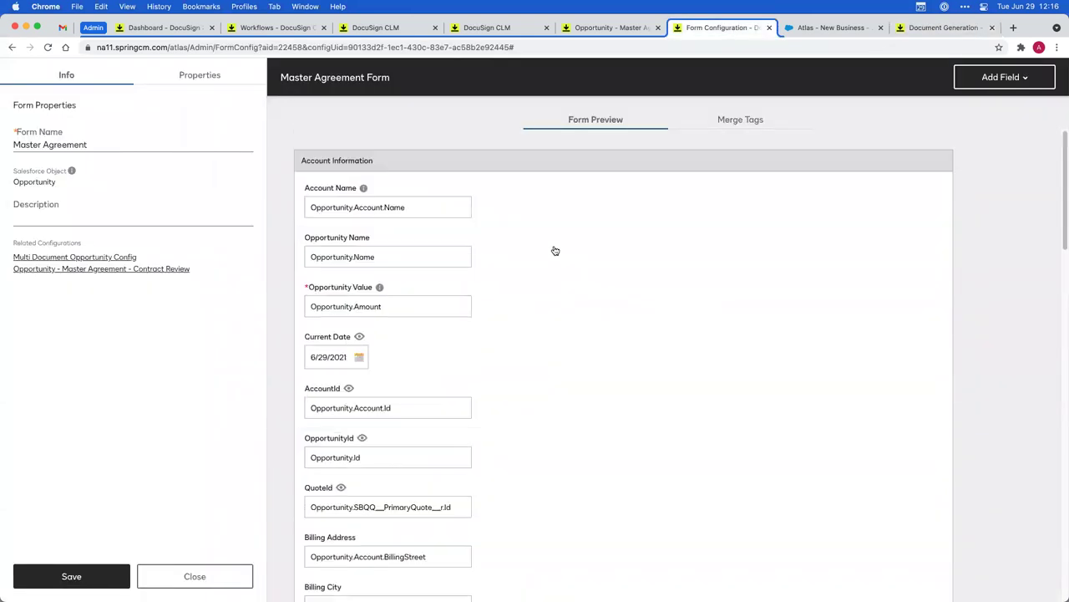
left_click_drag(423, 208, 447, 234)
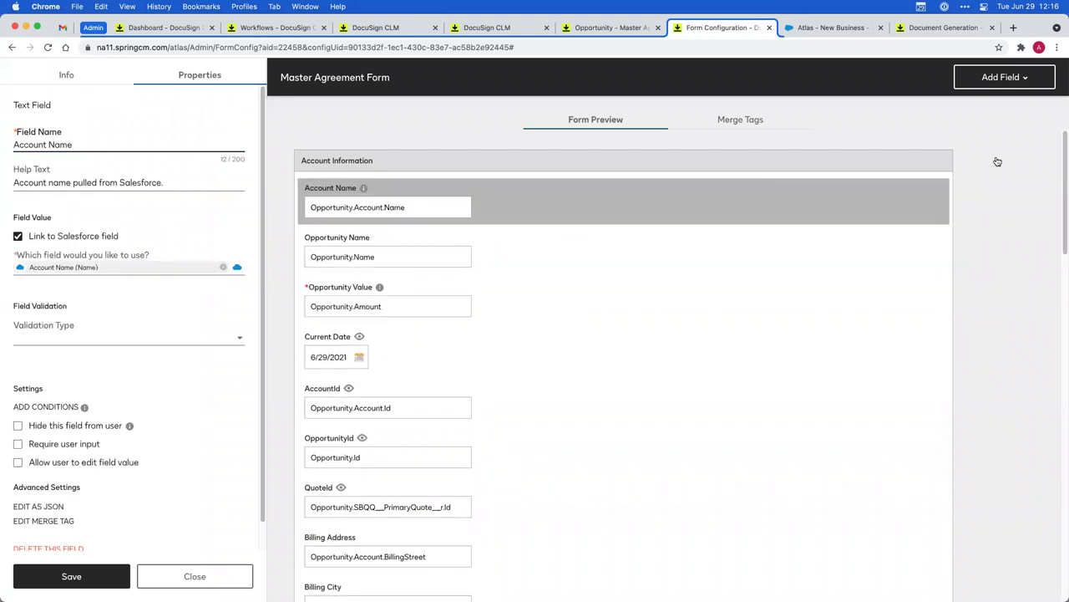
Review the field types available for the Master Agreement Form and show the Opportunity Name field's properties.
left_click(973, 85)
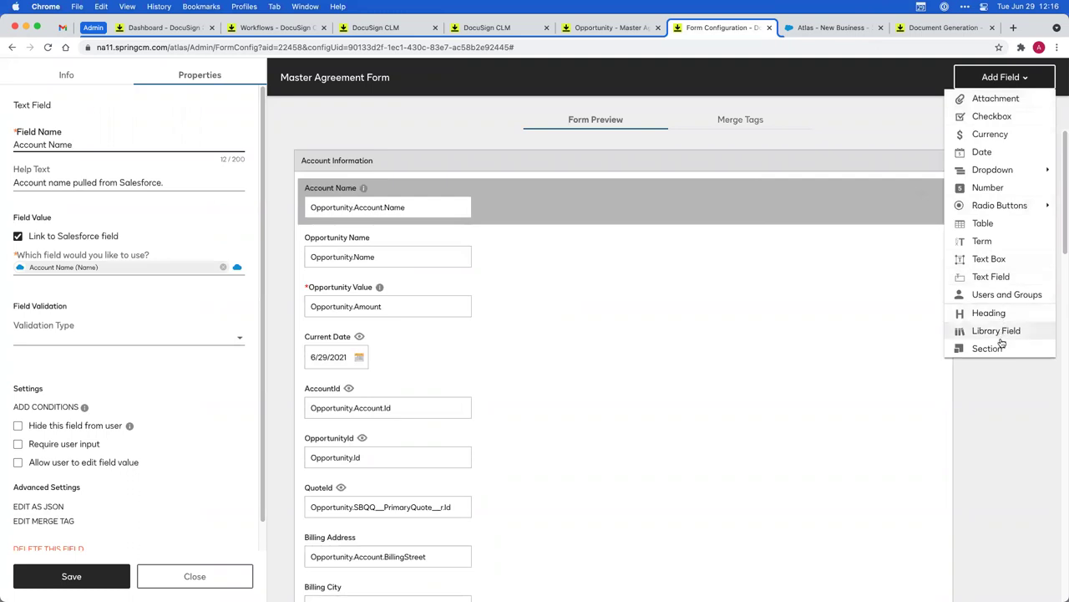
left_click(376, 270)
left_click(378, 269)
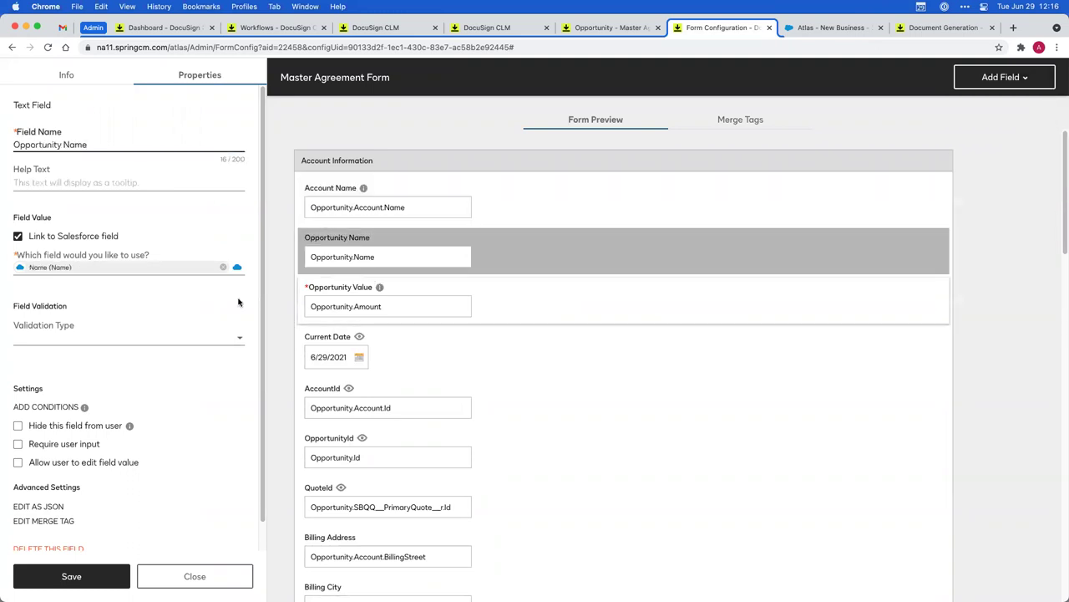
Browse the Salesforce field choices for Opportunity Name, expanding Contract and its SBQQ__Opportunity__r object, and close the chooser without changing the link.
left_click(236, 268)
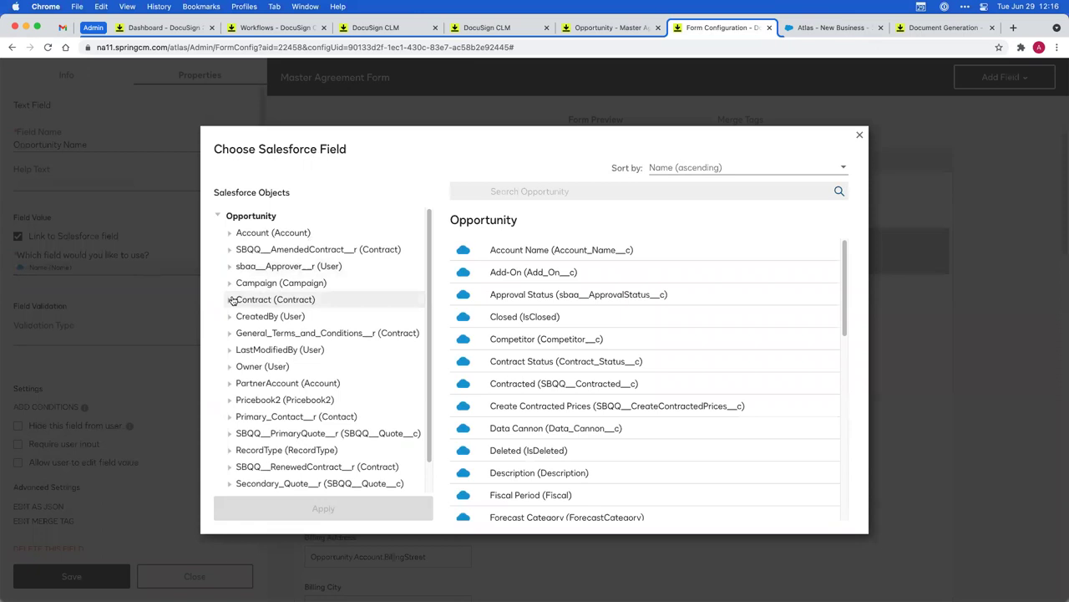
left_click(232, 299)
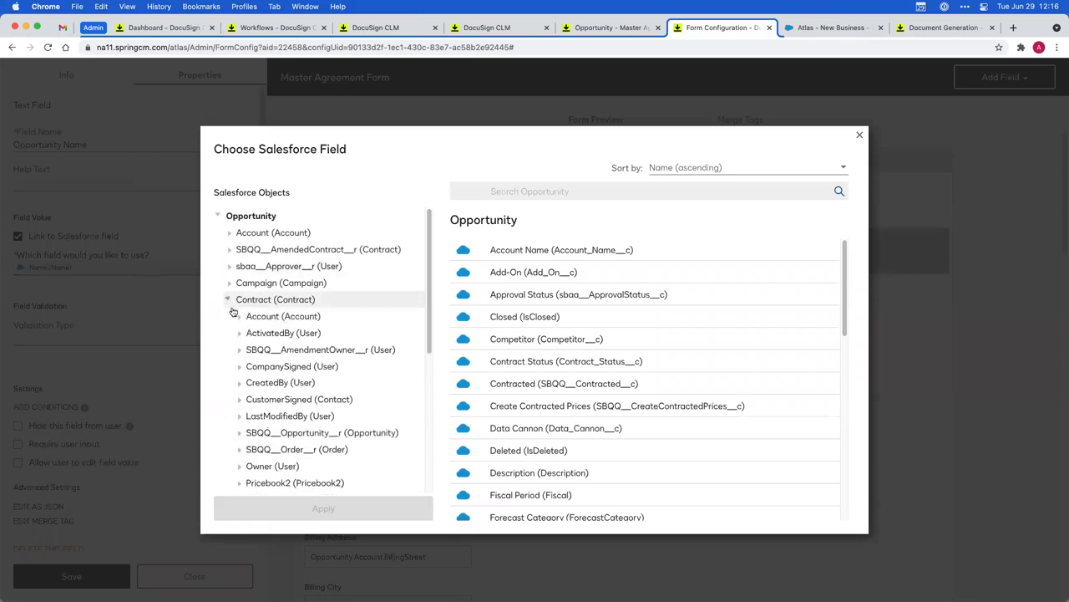
left_click(240, 433)
scroll(268, 411, "down", 3)
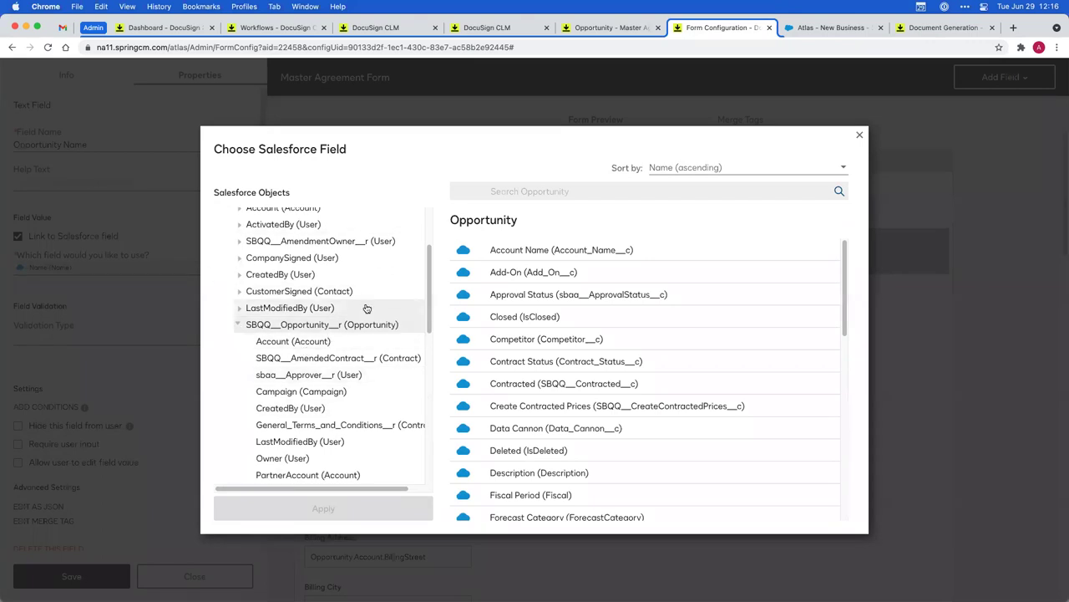
scroll(366, 308, "up", 3)
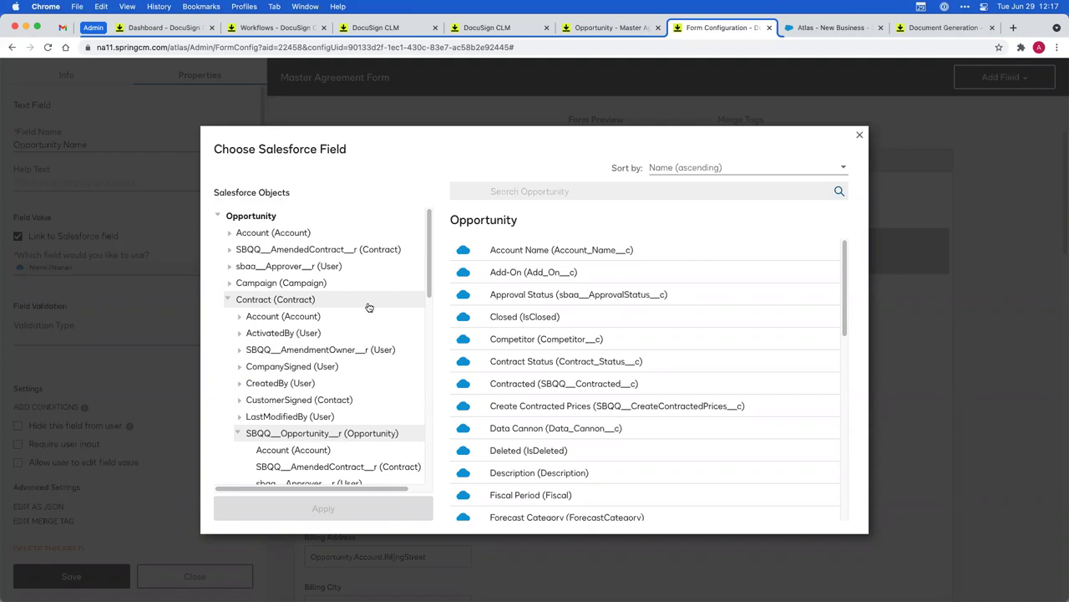
left_click(861, 134)
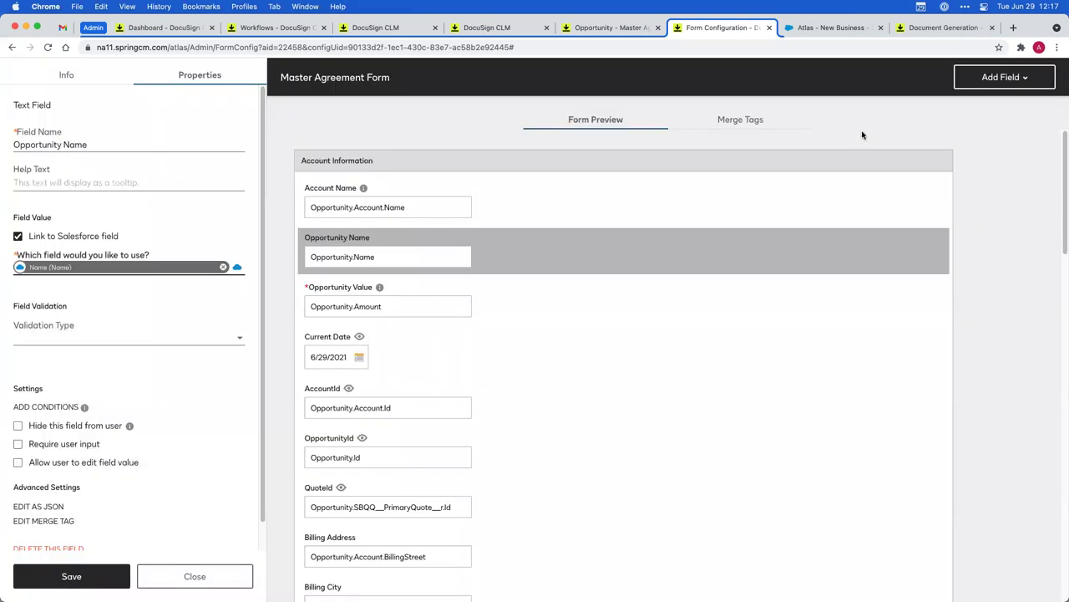
Select the Account Name field, look over the addable field types, and view the field's JSON definition without saving changes.
left_click(546, 185)
left_click(998, 77)
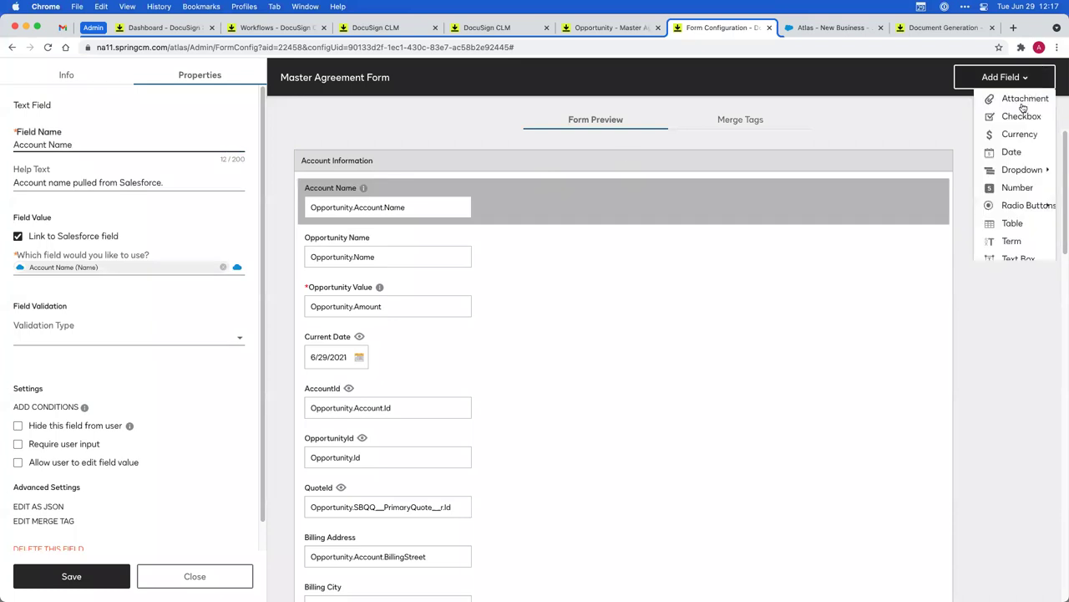
left_click(924, 294)
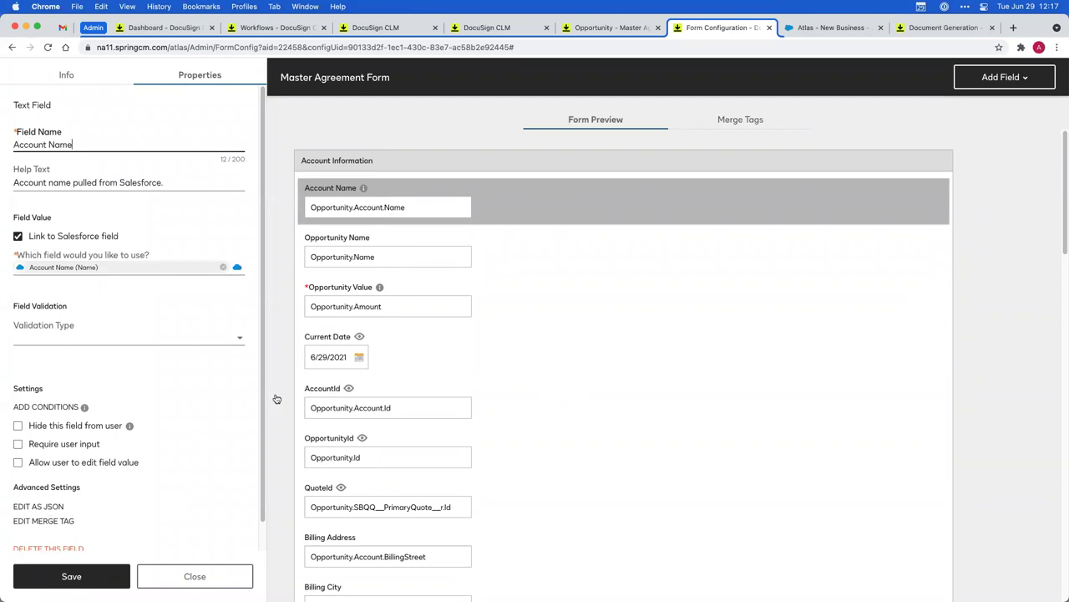
left_click(50, 506)
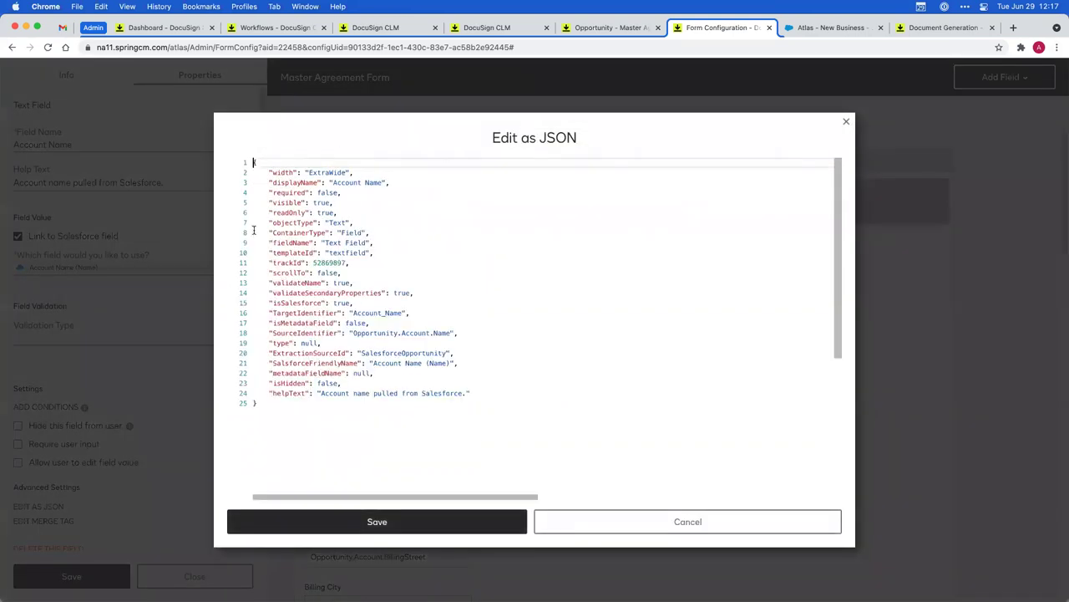
left_click(723, 513)
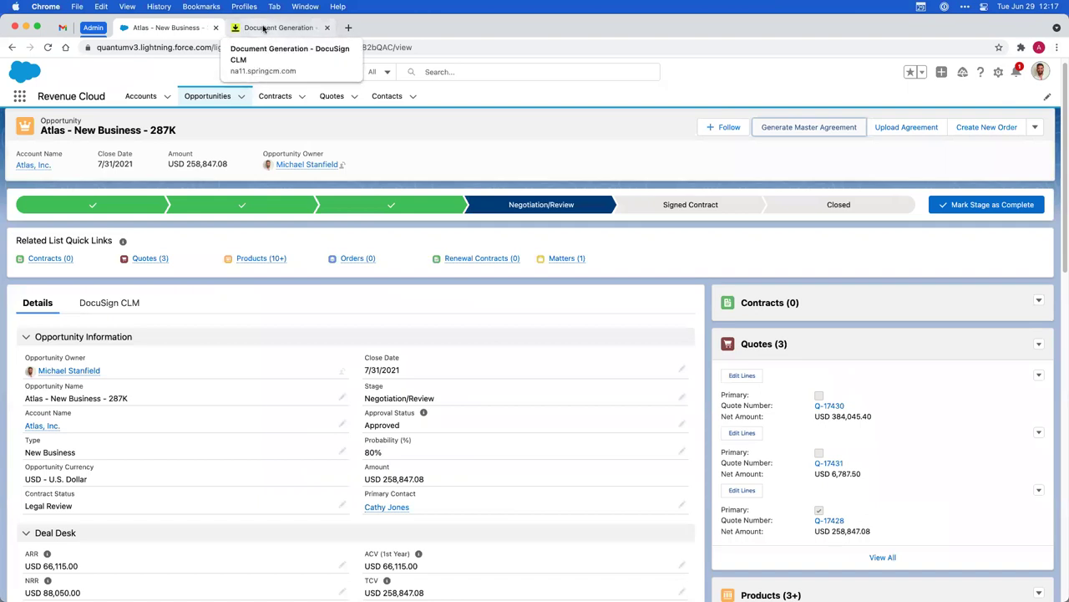
Finish the Master Agreement form in Document Generation, save the previewed agreement, and return to the Atlas opportunity in Salesforce.
left_click(264, 30)
scroll(340, 310, "down", 10)
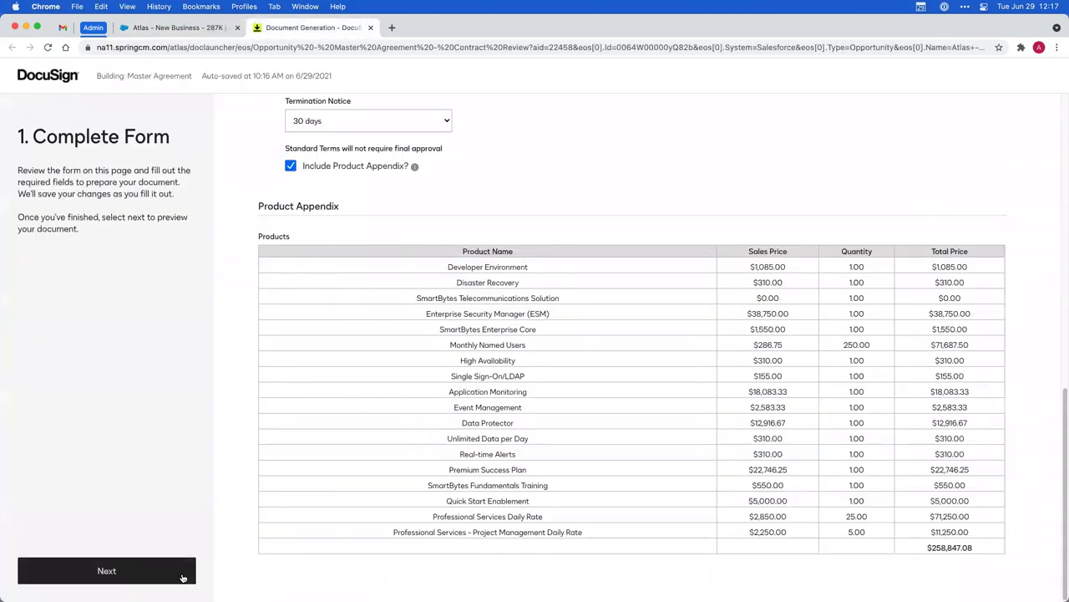
left_click(183, 575)
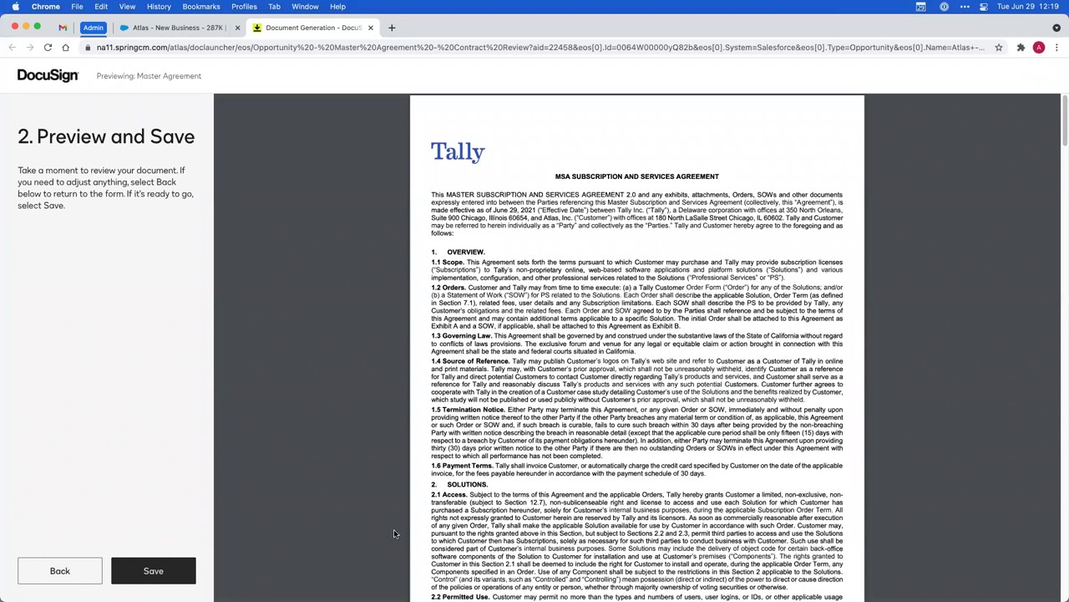
left_click(192, 560)
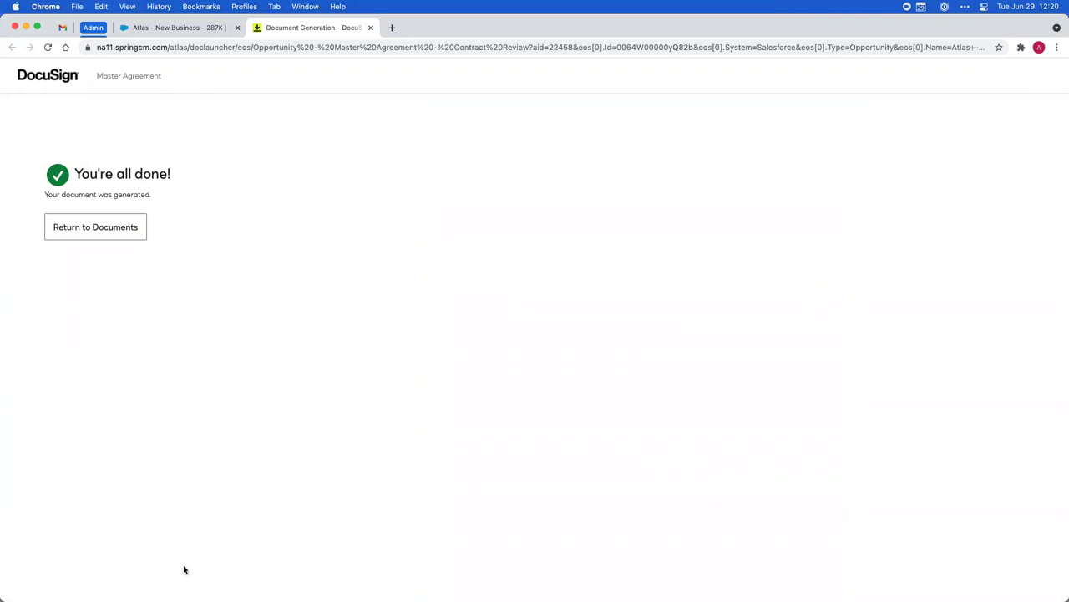
left_click(199, 28)
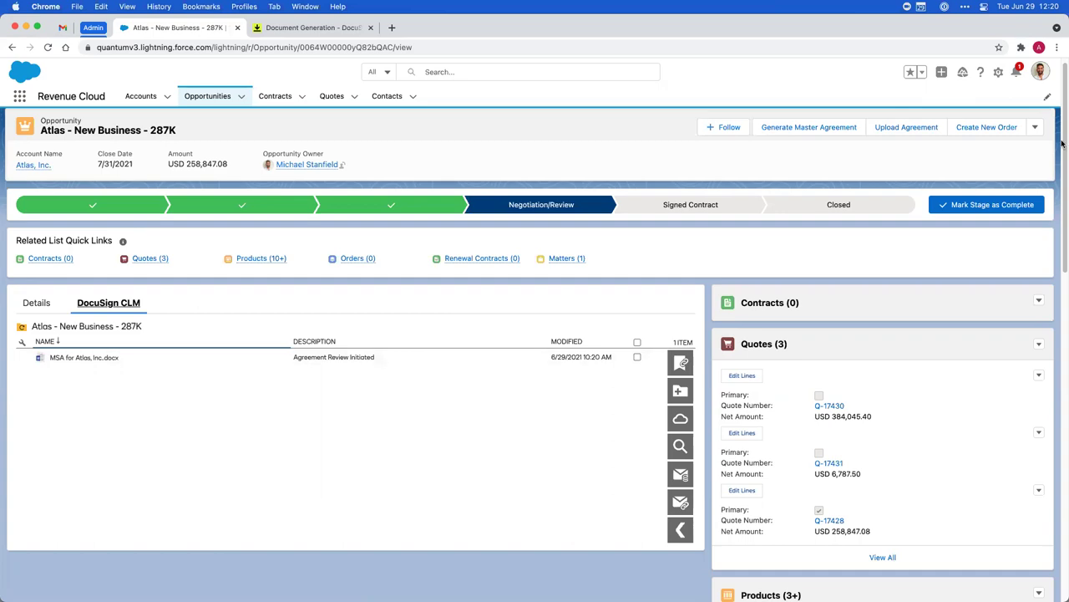
Switch to the DocuSign Developer CLM API reference and examine the listed object and task endpoints, including DocGenConfigurations, Workflows and DocLauncherTasks.
key("ctrl+Up")
left_click(487, 117)
left_click(68, 28)
left_click(121, 26)
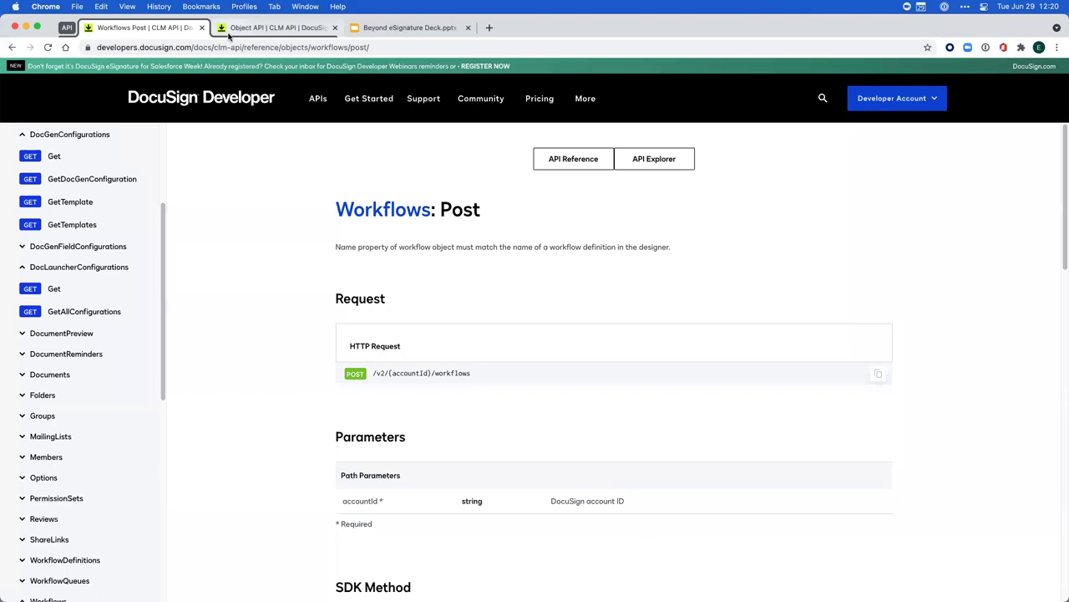
scroll(121, 299, "up", 5)
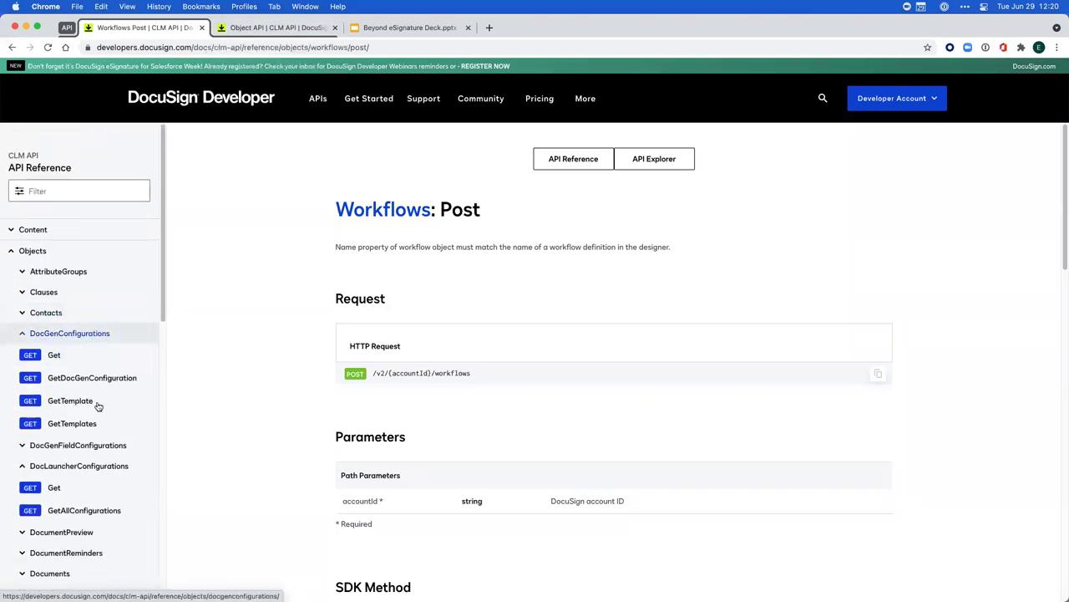
scroll(99, 408, "down", 3)
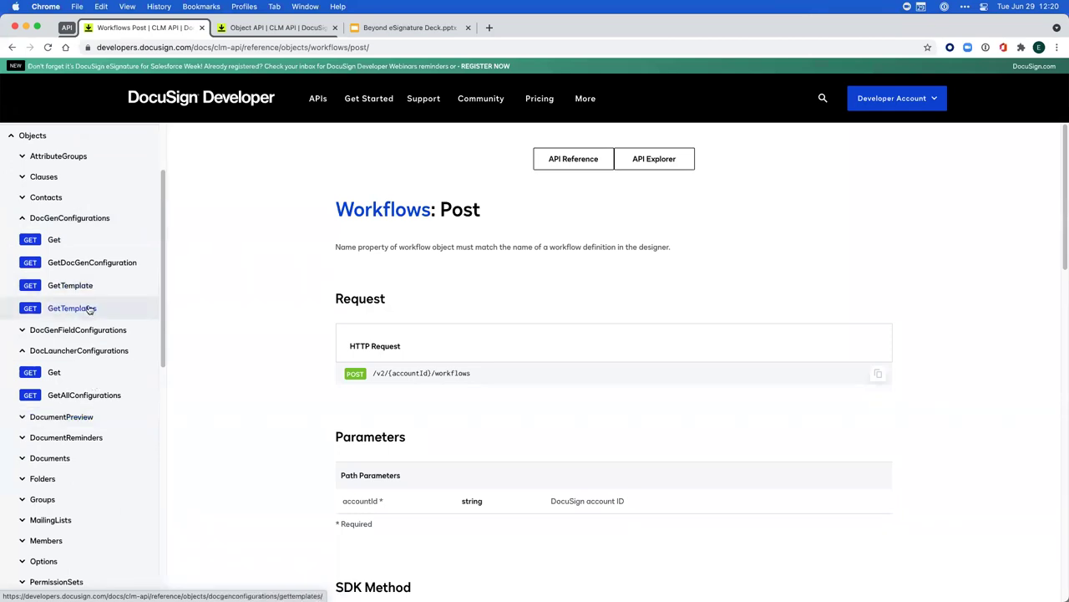
scroll(89, 314, "down", 15)
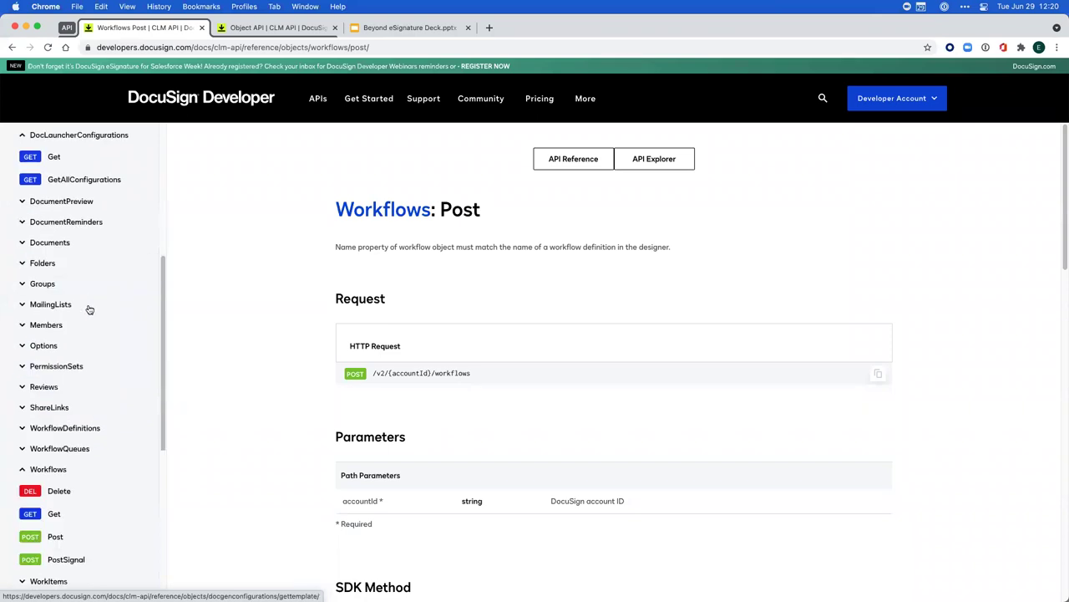
scroll(90, 334, "down", 1)
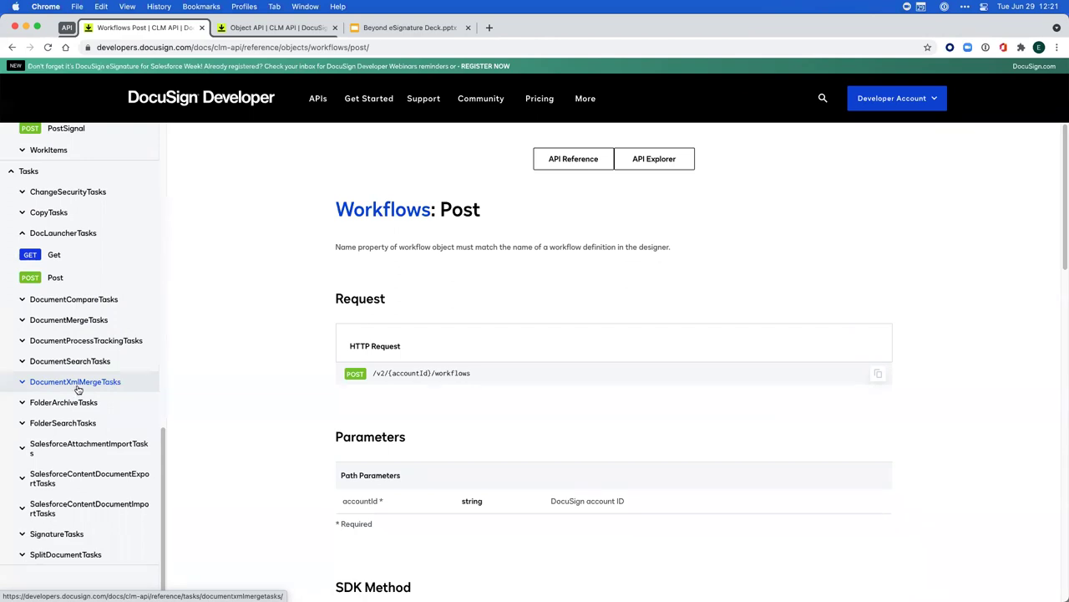
Return to the Atlas opportunity in Salesforce and refresh its DocuSign CLM document folder.
key("ctrl+Up")
left_click(857, 493)
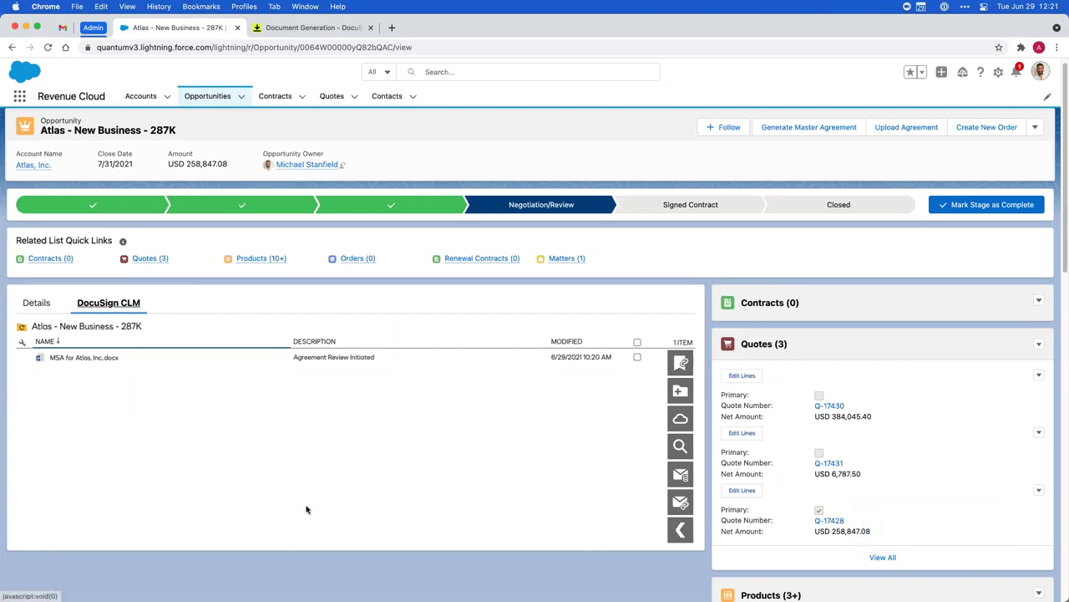
left_click(98, 331)
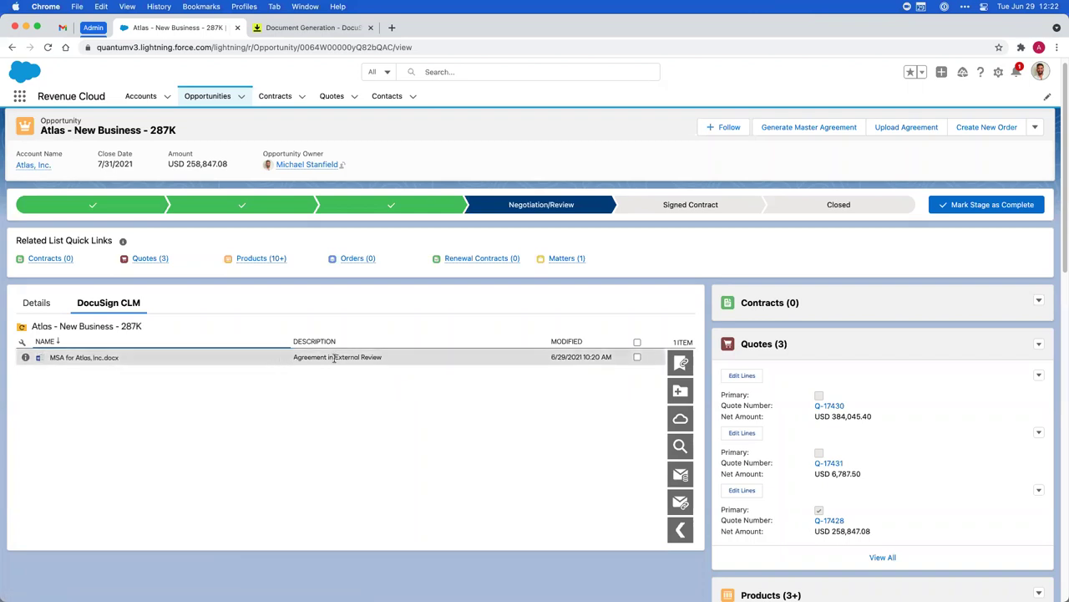
Open the MSA for Atlas, Inc. document and check its workflow activity, including the current stage and pending reviewer.
left_click(95, 360)
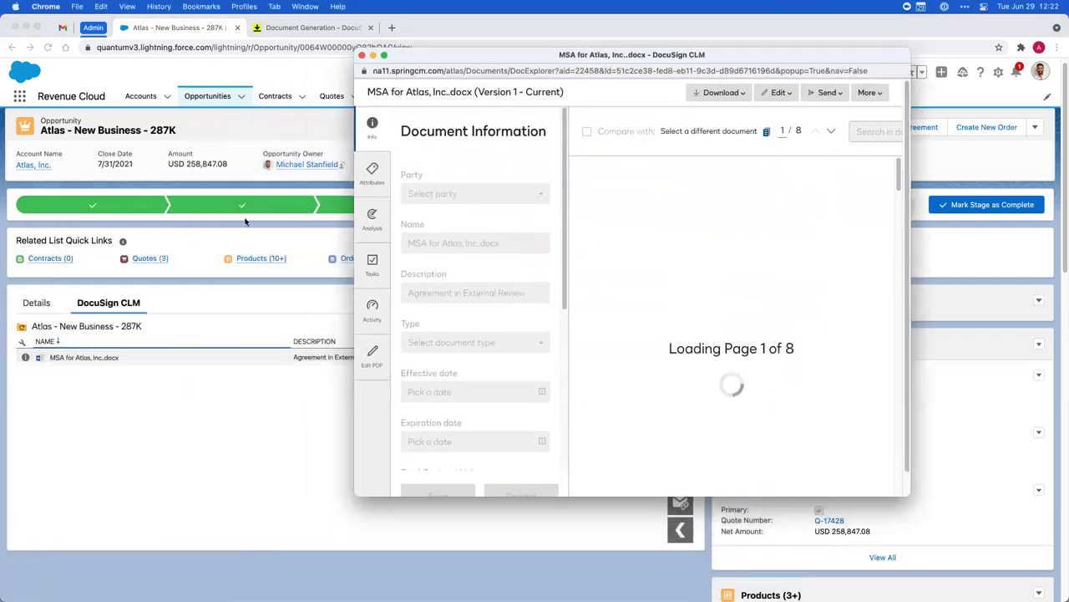
left_click(372, 354)
left_click(372, 309)
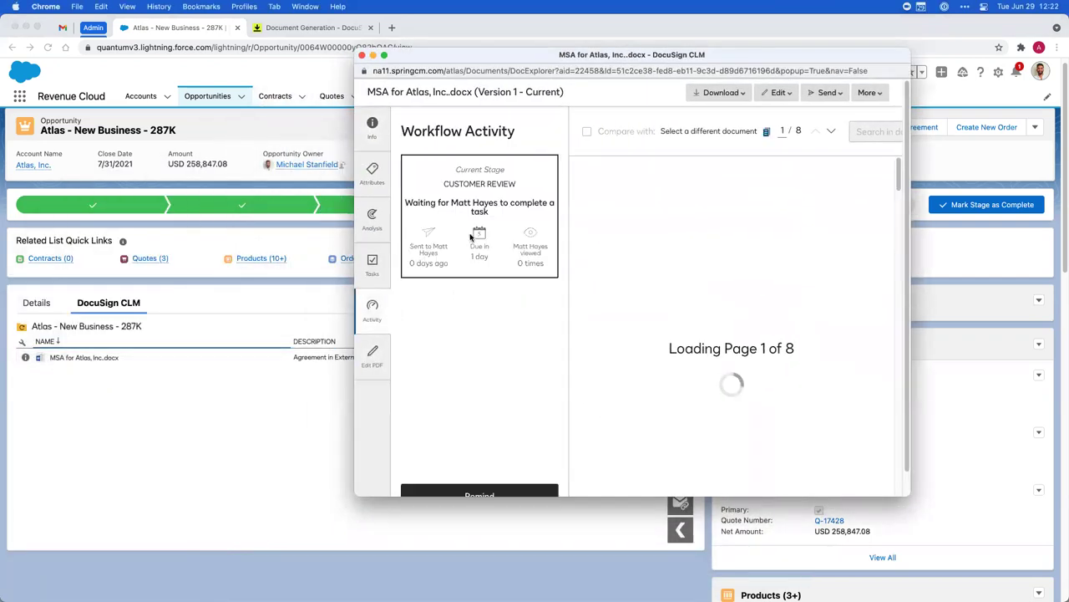
left_click_drag(450, 202, 541, 219)
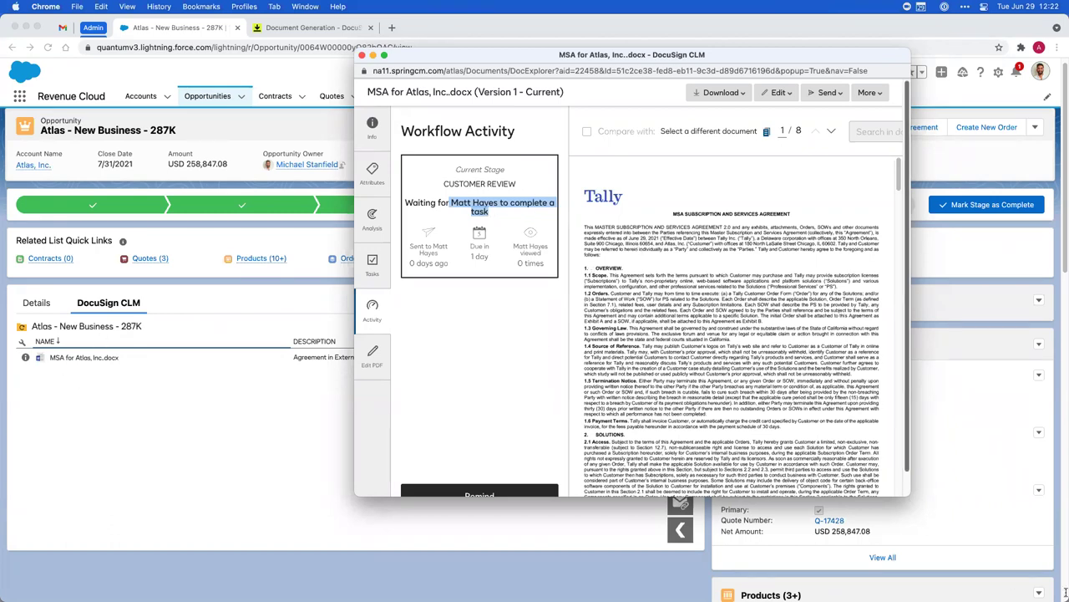
Enlarge the MSA document window, review the contract attributes, and close the document.
double_click(685, 57)
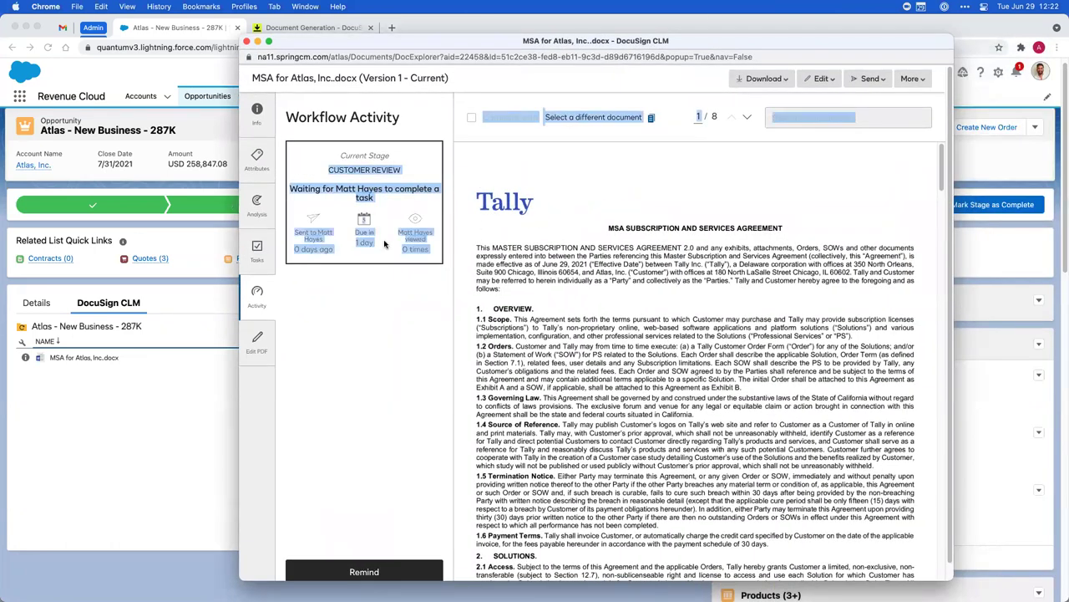
left_click(256, 163)
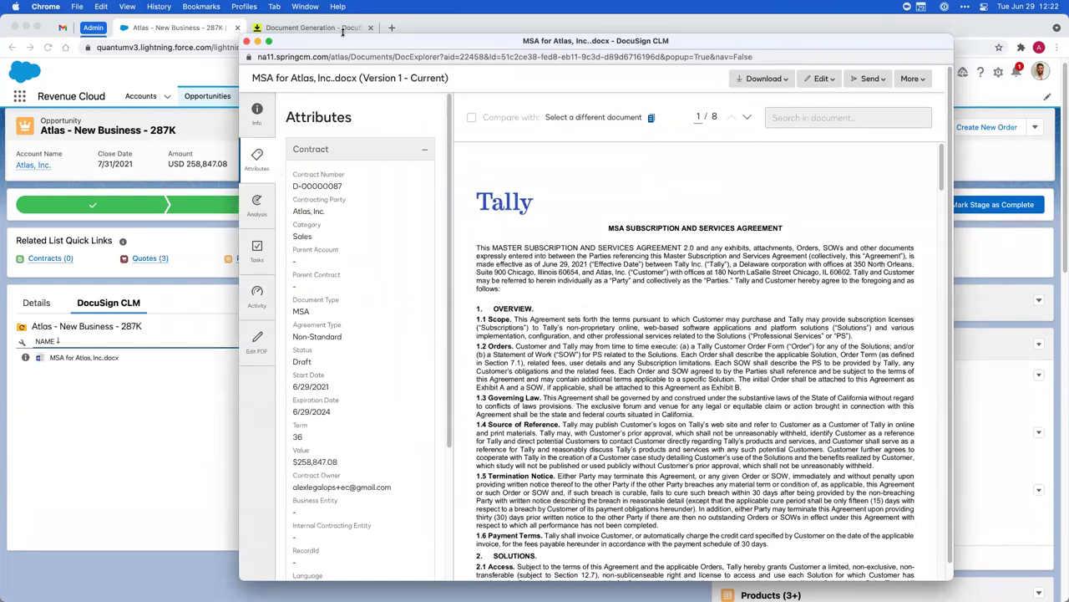
left_click_drag(341, 45, 259, 44)
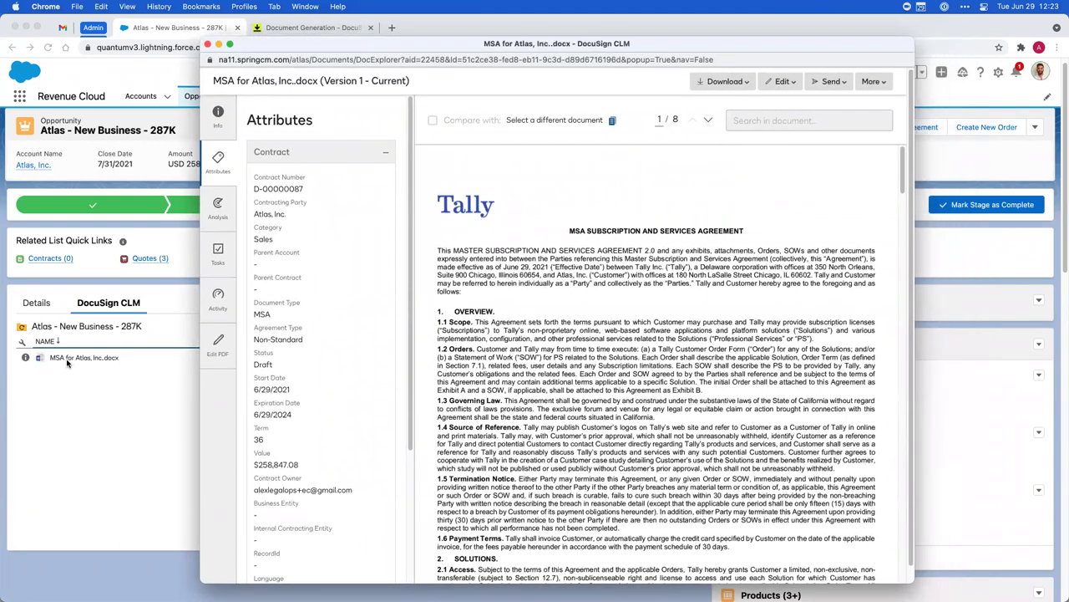
left_click(209, 43)
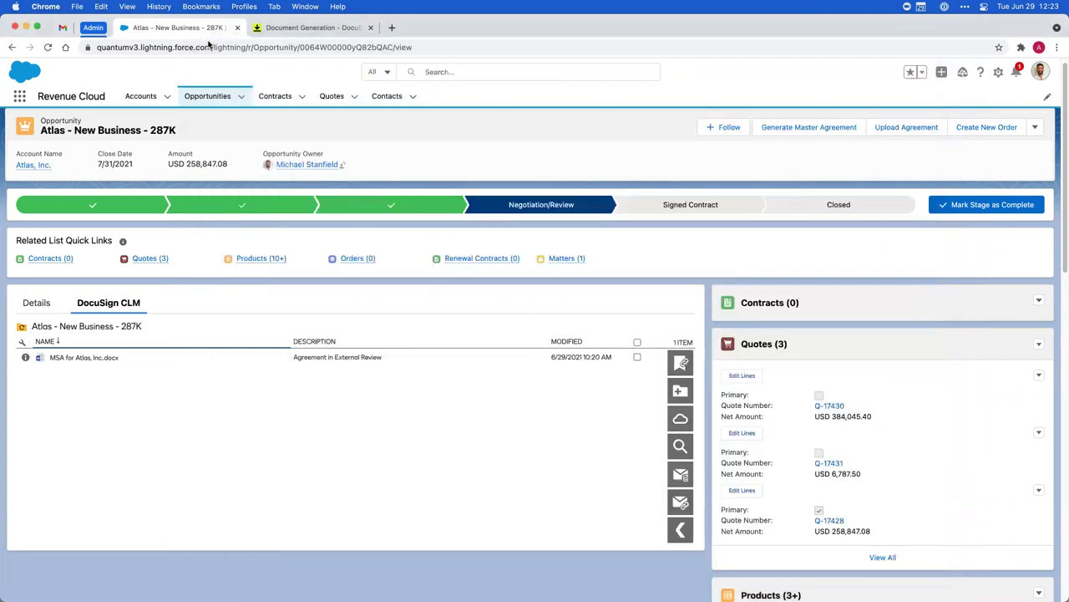
Switch to the External Party browser profile with the reviewer's Gmail inbox.
left_click(244, 7)
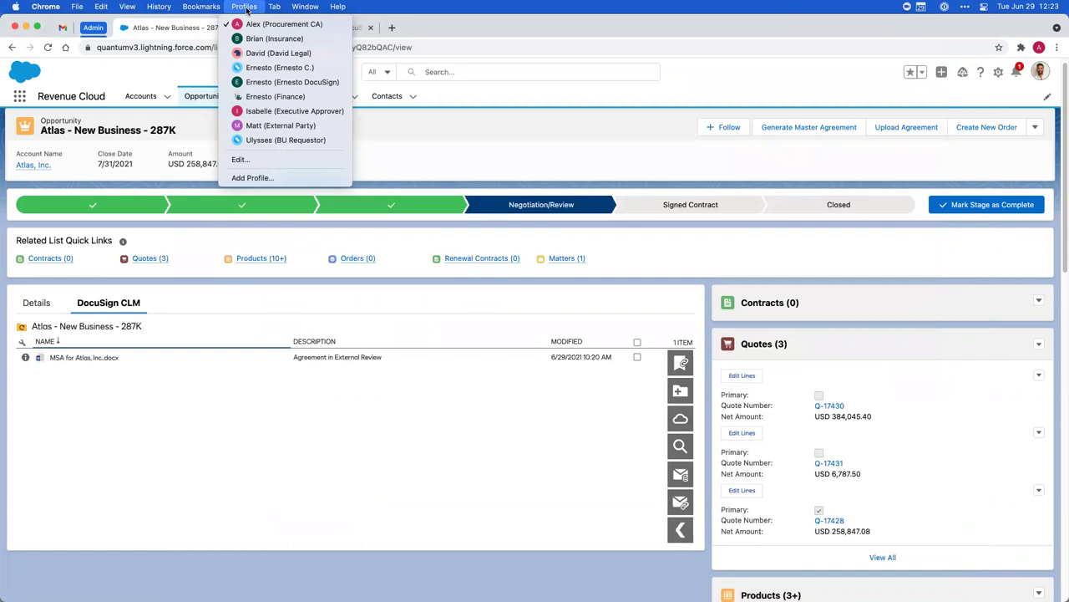
left_click(281, 125)
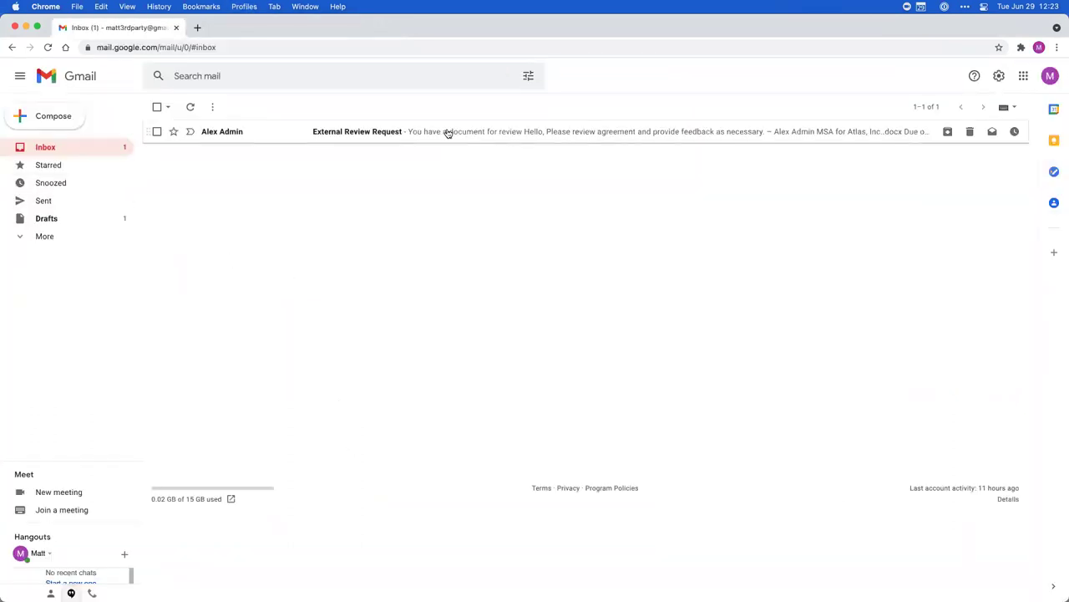
left_click(254, 6)
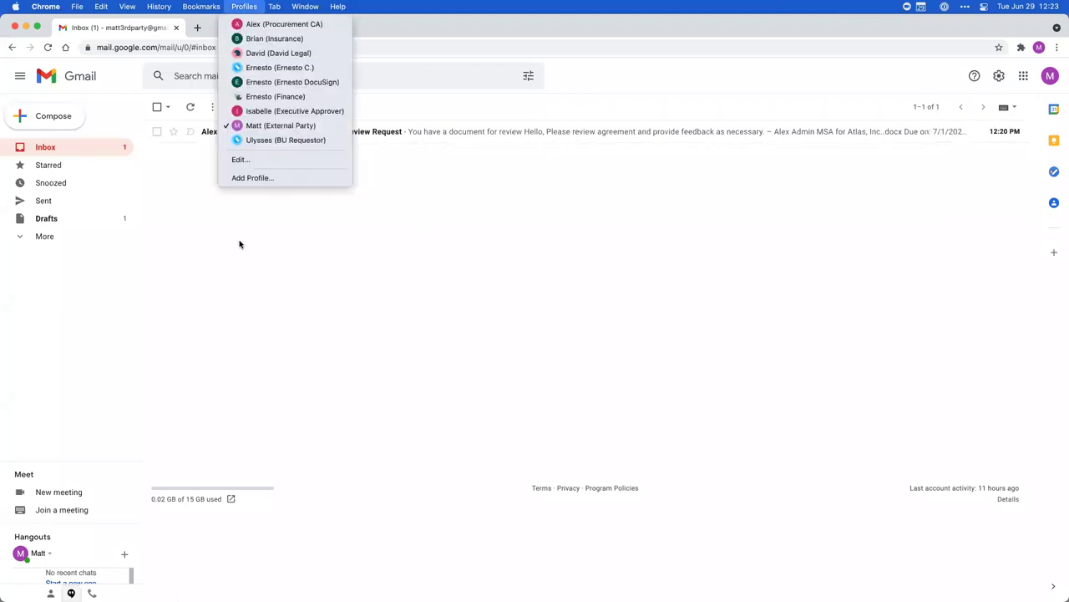
Open the External Review Request email, start the review of the MSA for Atlas, Inc. document, and dismiss the review instructions.
left_click(430, 134)
left_click(435, 140)
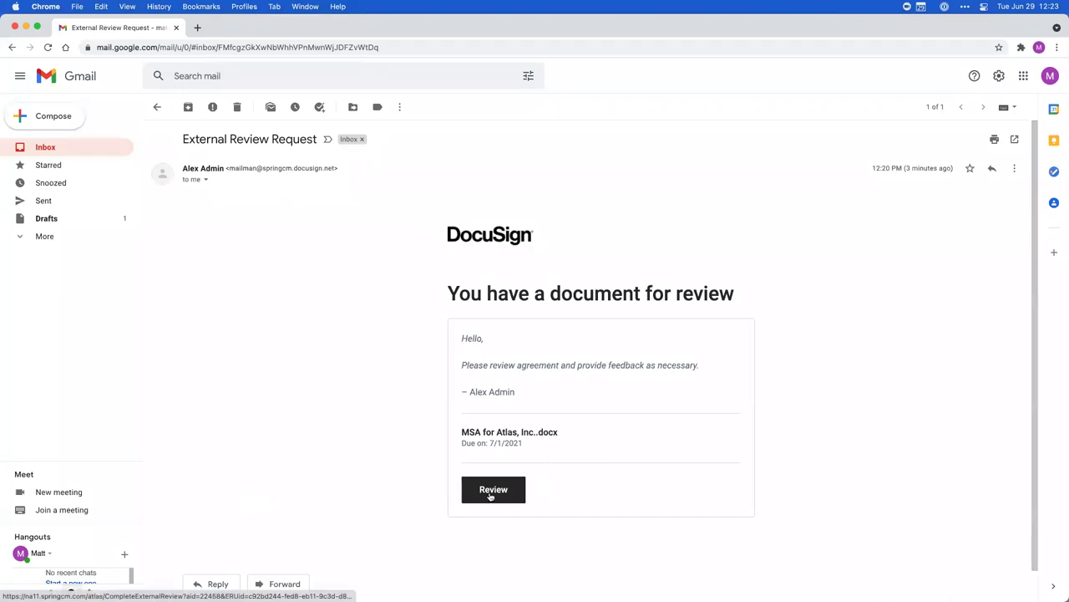
left_click(493, 489)
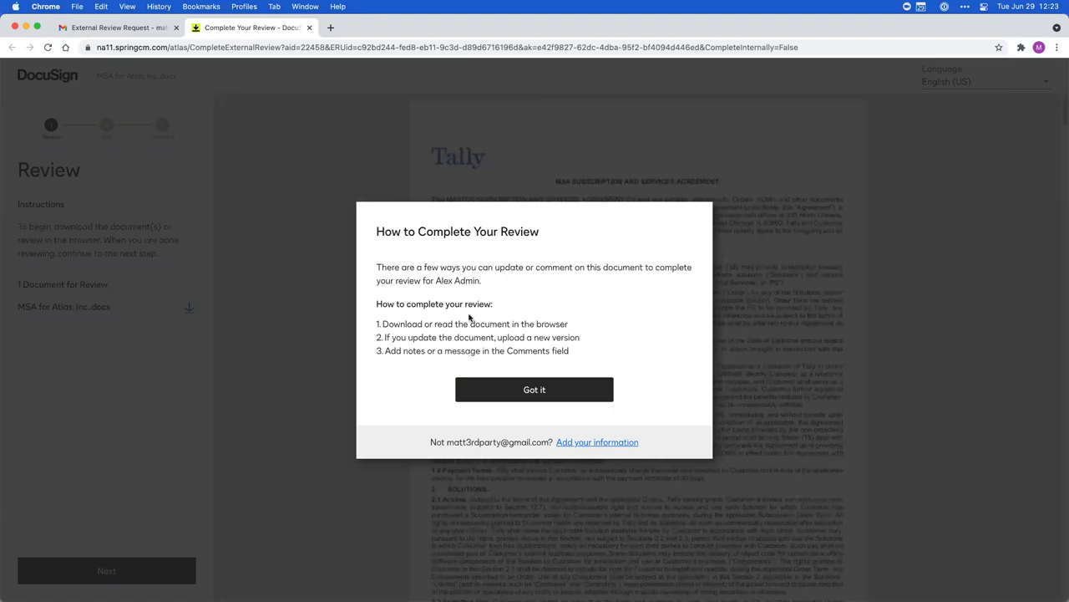
left_click(536, 390)
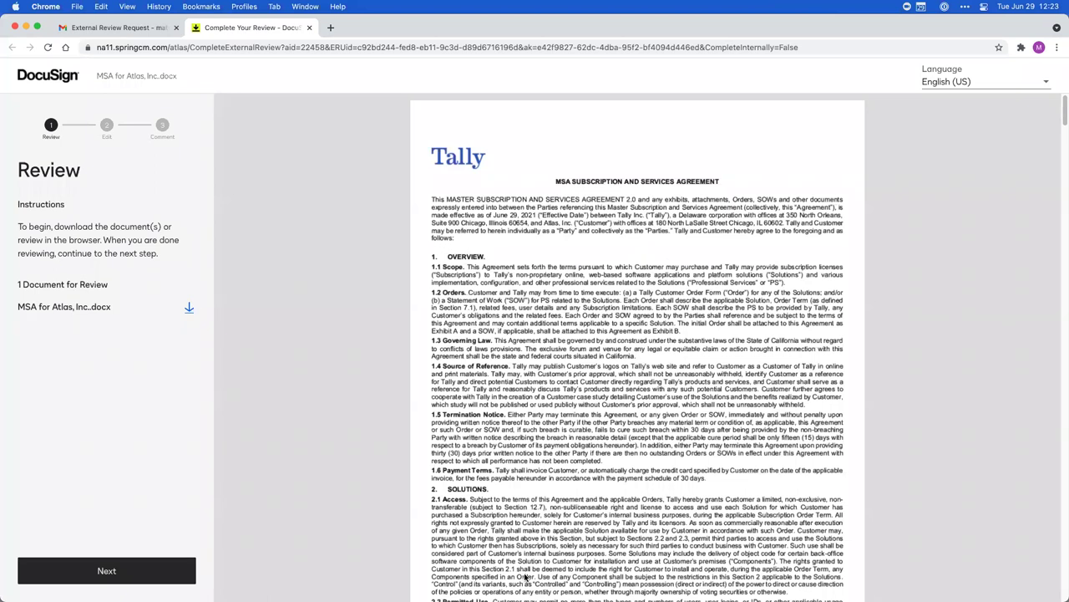
Continue past the Review stage and, in the MSA for Atlas, Inc. document in Word, set the section 1.6 payment schedule to 45 days.
left_click(90, 587)
mouse_move(523, 596)
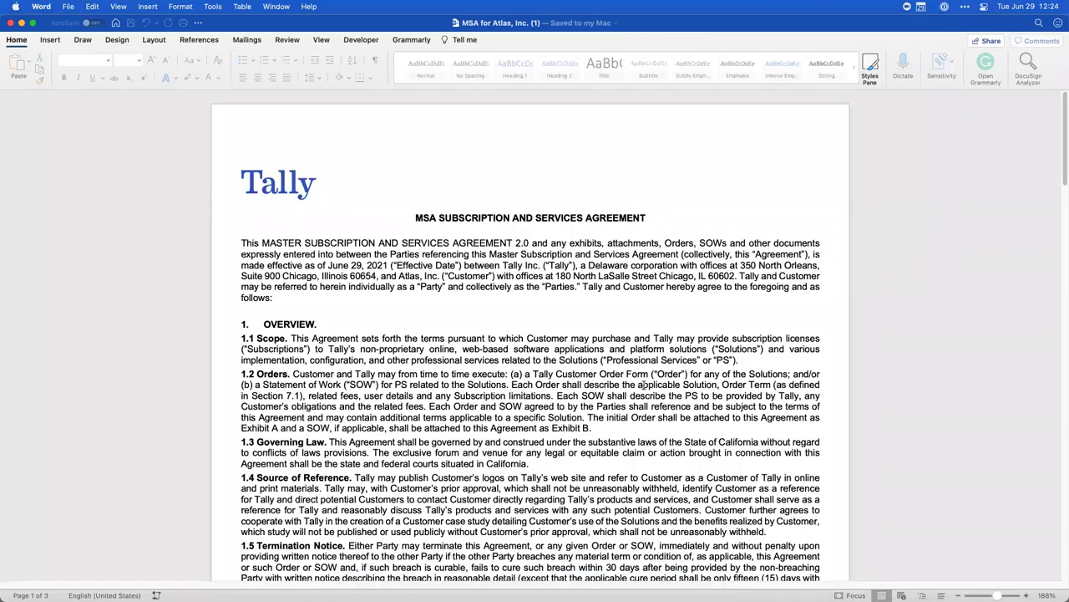
scroll(549, 364, "down", 5)
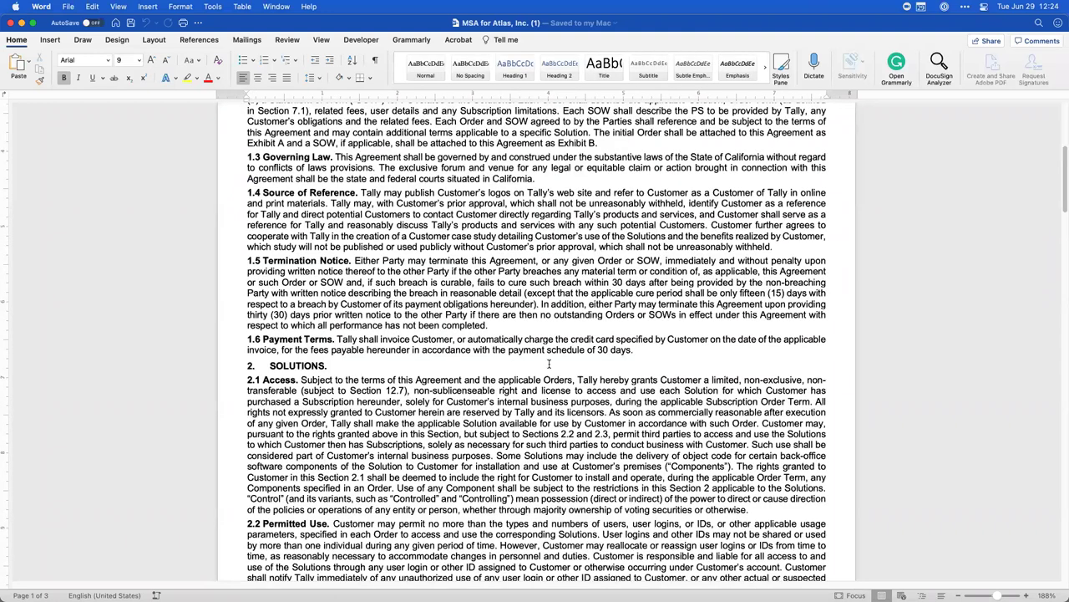
scroll(549, 363, "down", 3)
left_click(646, 276)
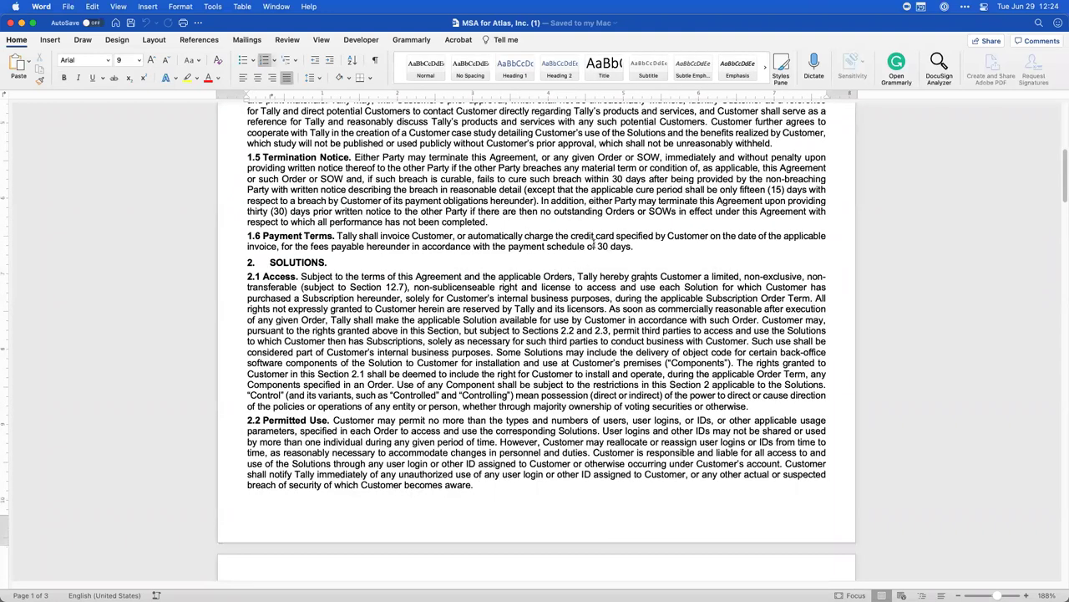
scroll(669, 269, "up", 2)
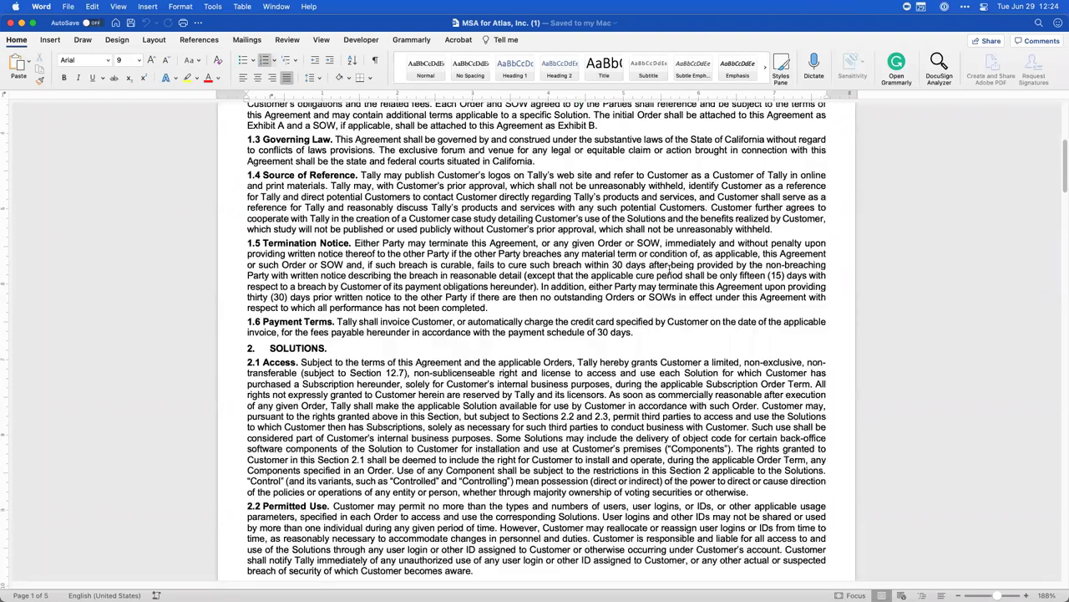
double_click(603, 332)
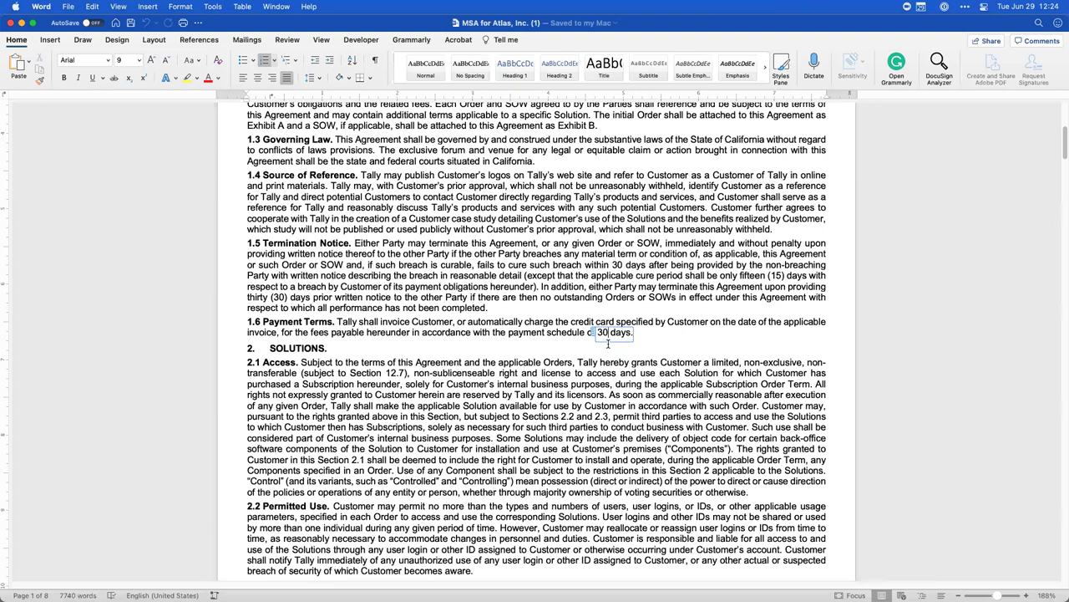
key("BackSpace")
key("BackSpace")
type("45")
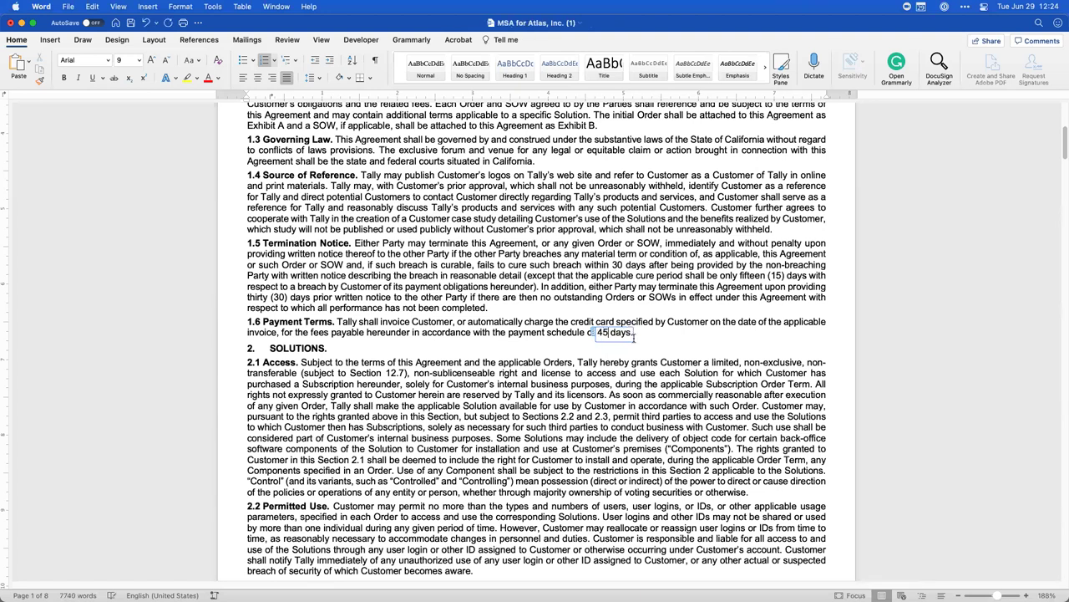
Set the breach cure period in section 1.5 Termination Notice to 45 days and save the document.
left_click(611, 264)
key("Delete")
key("Delete")
type("45")
right_click(608, 261)
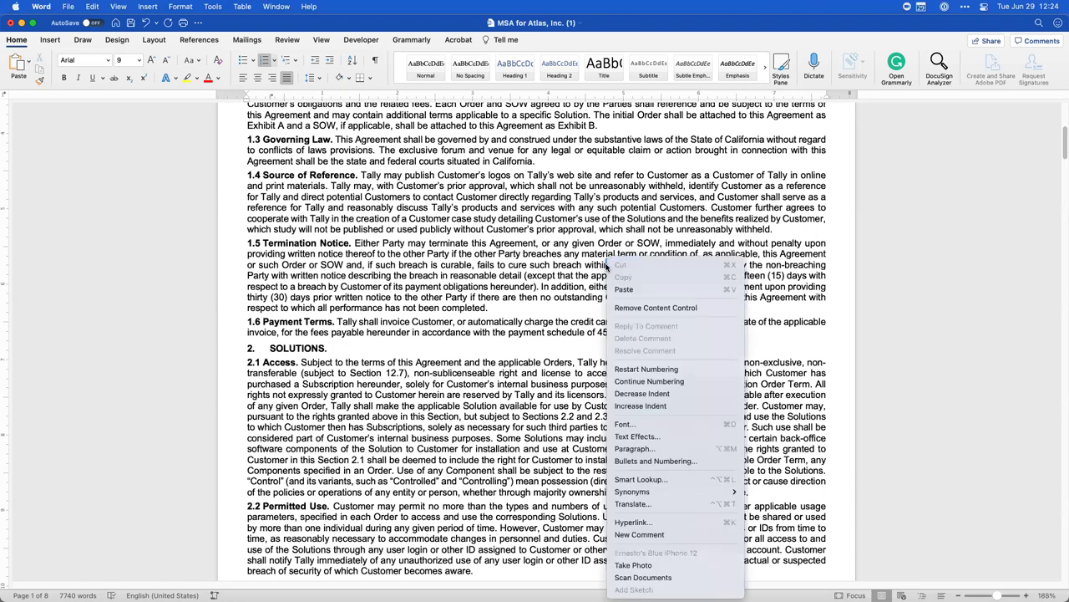
left_click(636, 307)
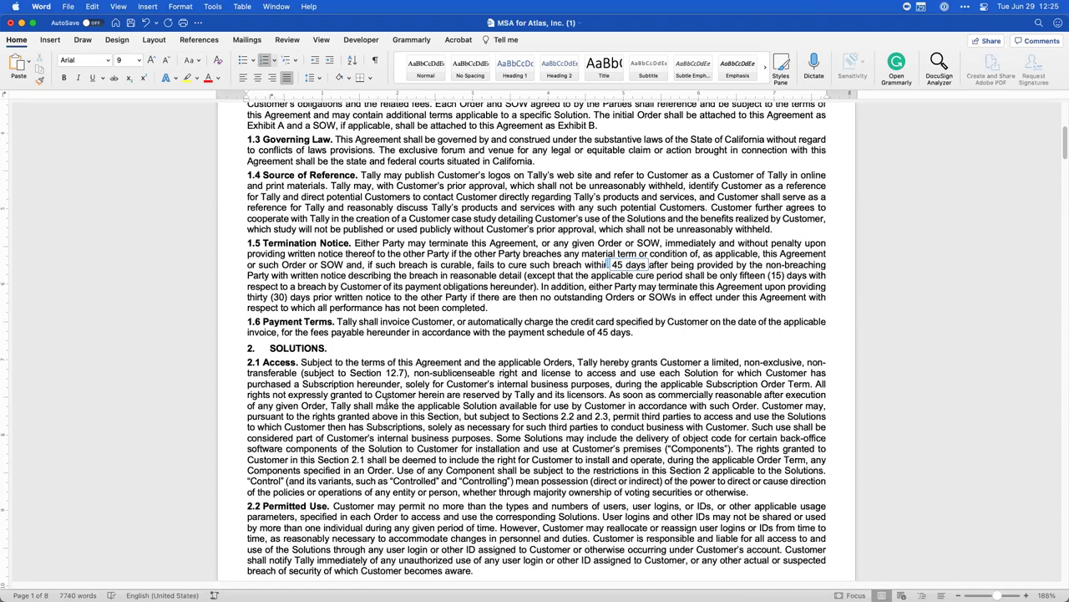
left_click(131, 23)
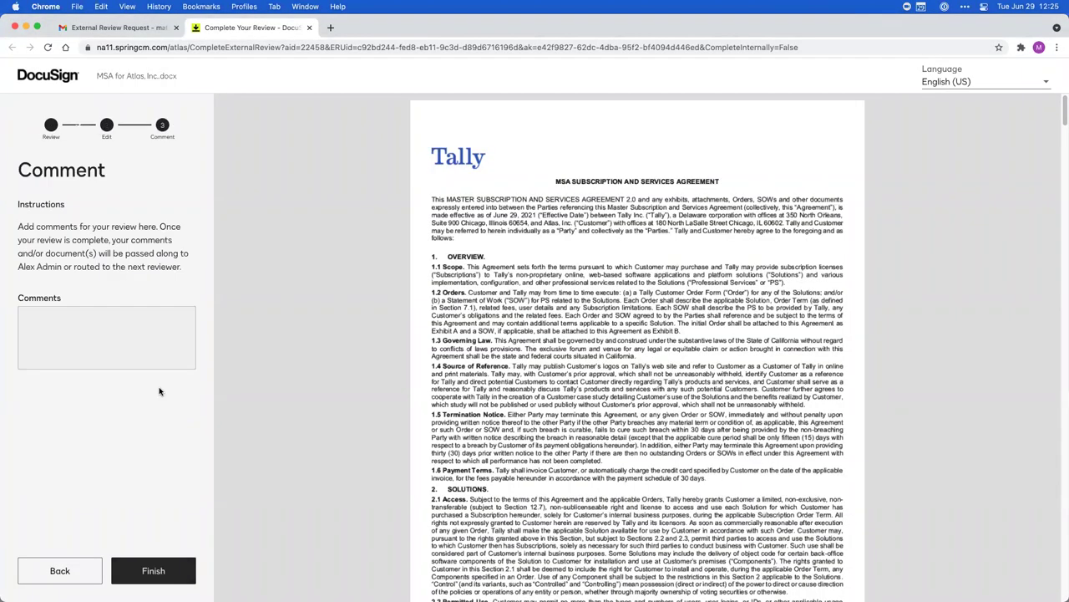
Add the review comment "All done." and complete the external review.
left_click(137, 328)
type("Al")
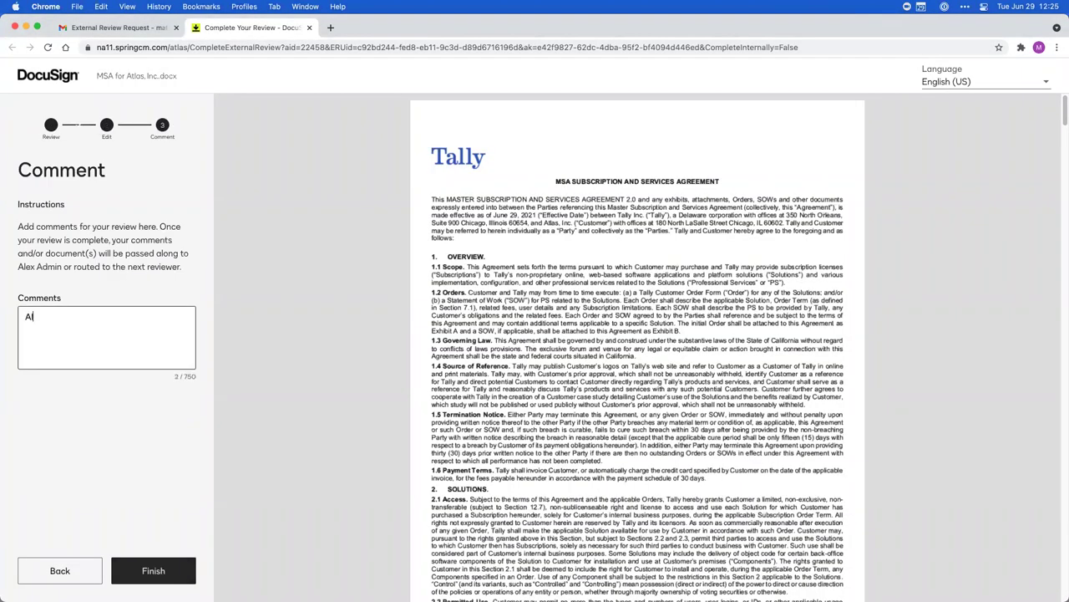
type("l done.")
left_click(160, 565)
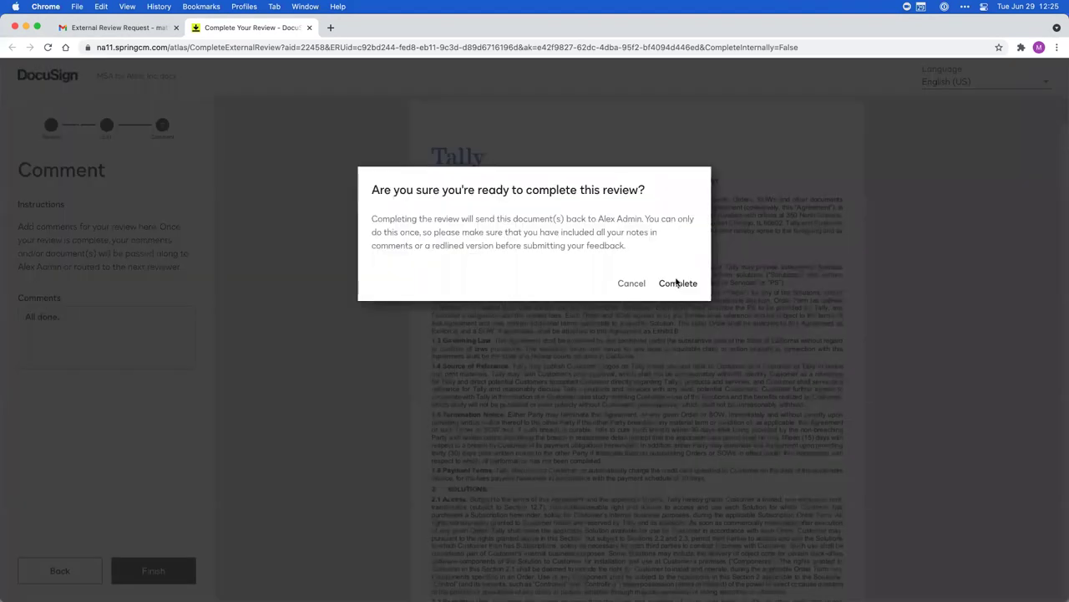
left_click(677, 282)
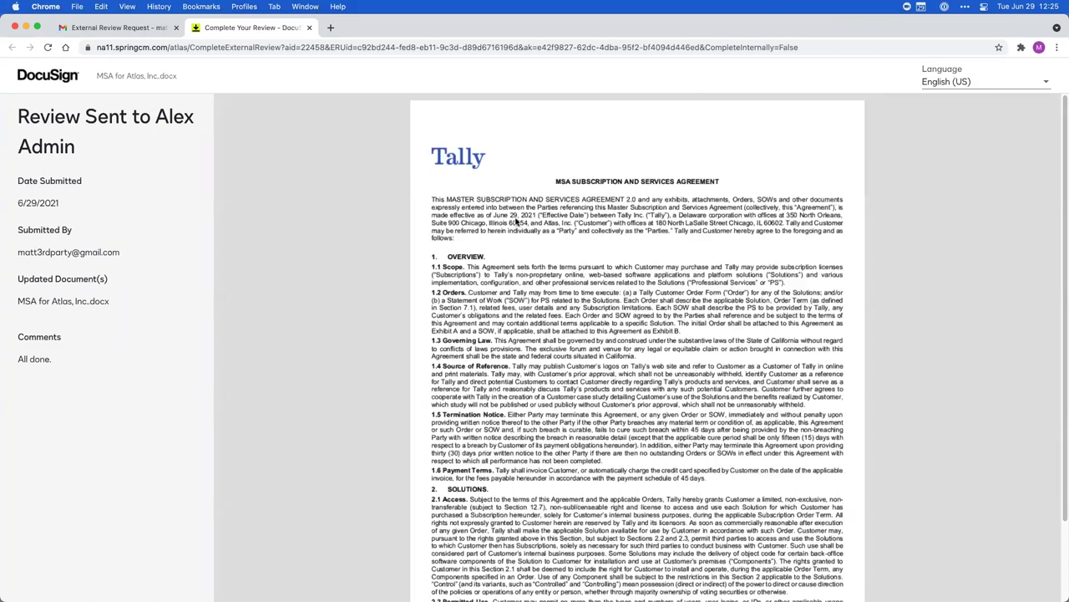
Switch to the Salesforce opportunity Atlas - New Business - 287K and open its MSA for Atlas, Inc. document.
key("ctrl+Up")
left_click(86, 323)
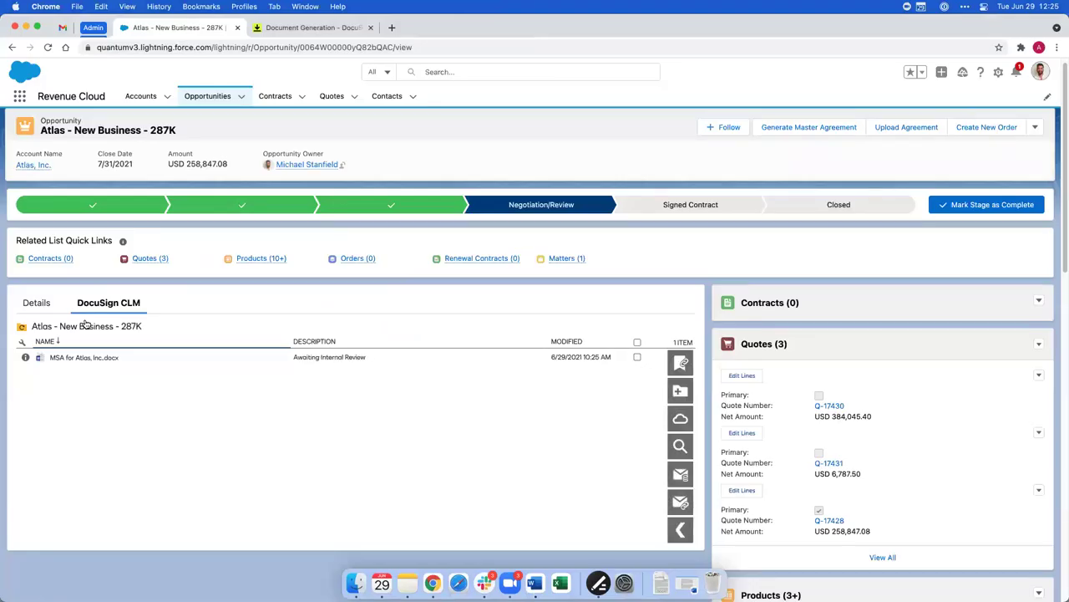
left_click_drag(291, 359, 359, 364)
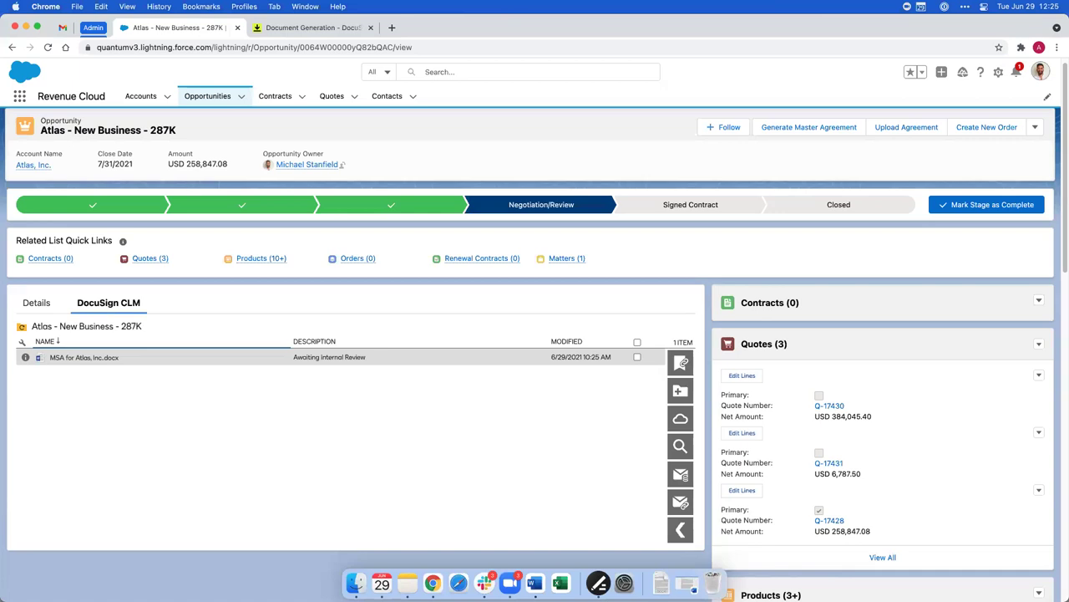
left_click(74, 361)
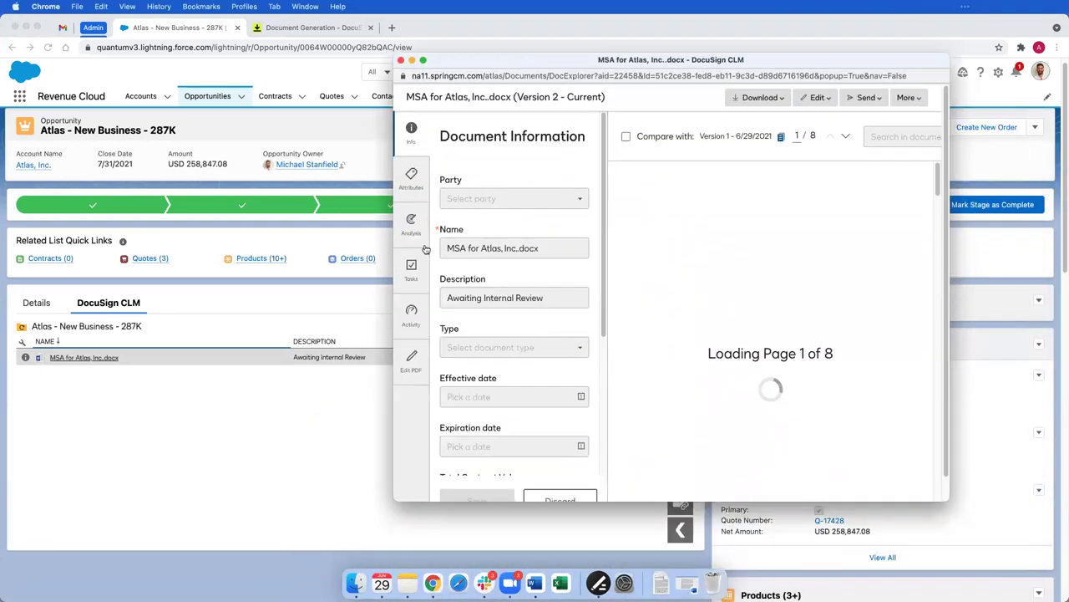
Open the document's review task, reposition and enlarge its window, and view the available routing options.
left_click(415, 284)
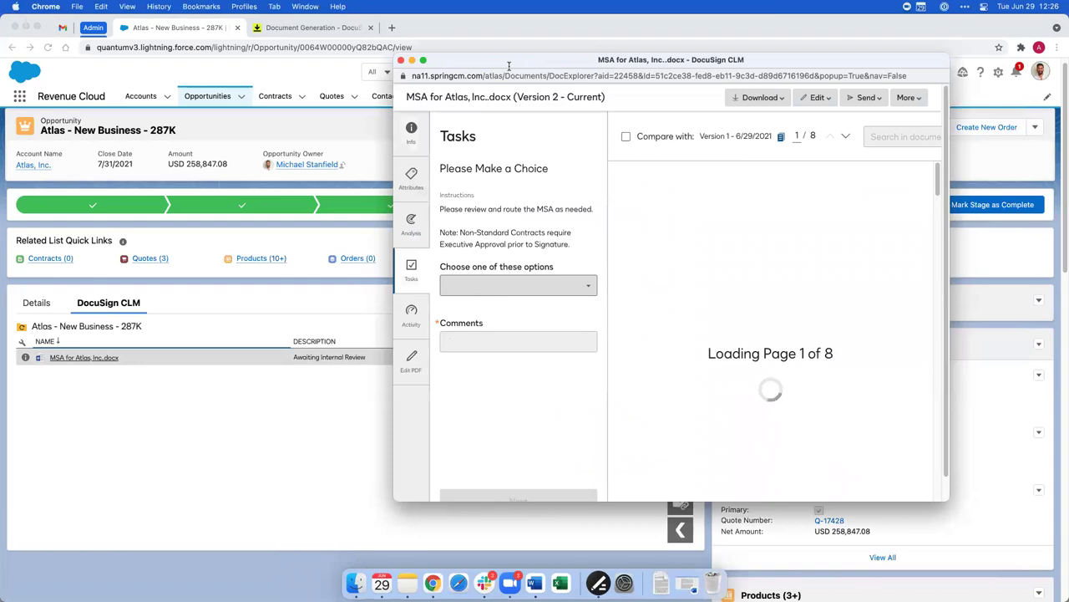
left_click_drag(509, 69, 214, 41)
mouse_move(878, 517)
left_mouse_down()
mouse_move(928, 520)
mouse_move(880, 511)
left_mouse_up()
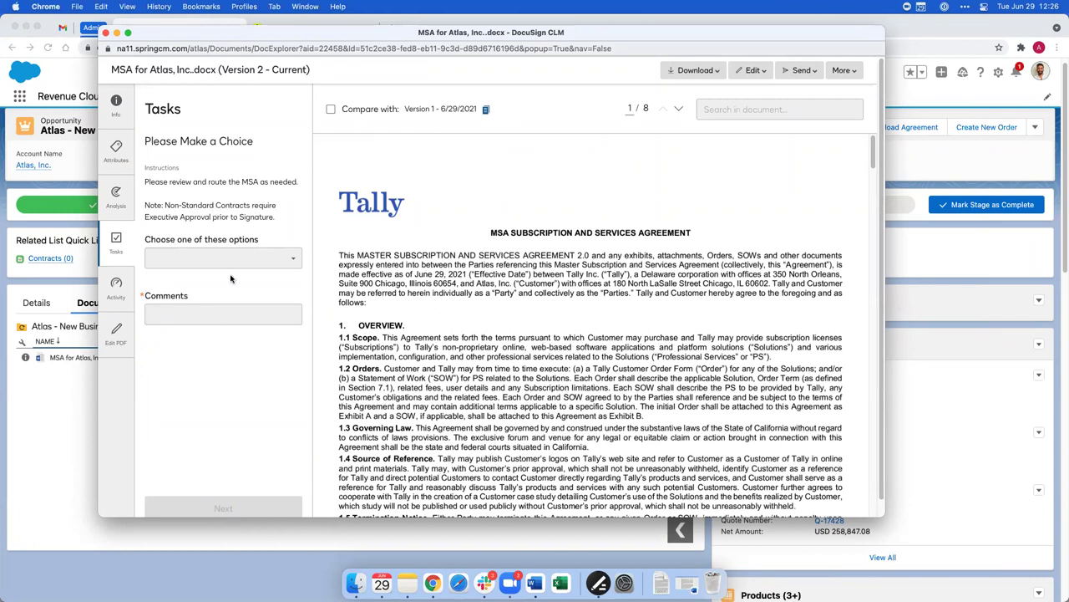
left_click_drag(144, 108, 179, 116)
left_click(192, 176)
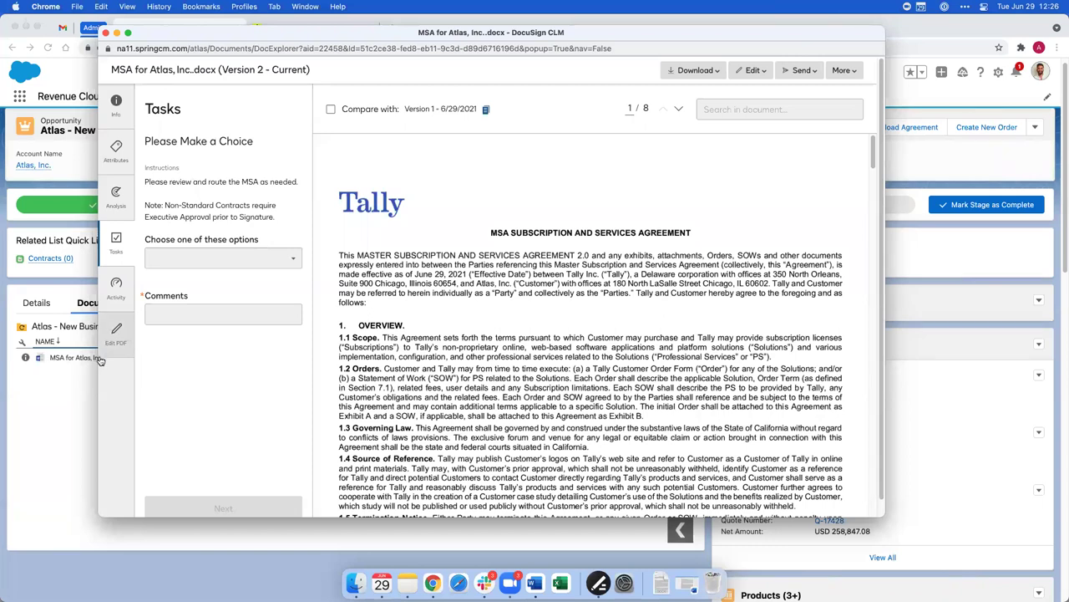
left_click(232, 257)
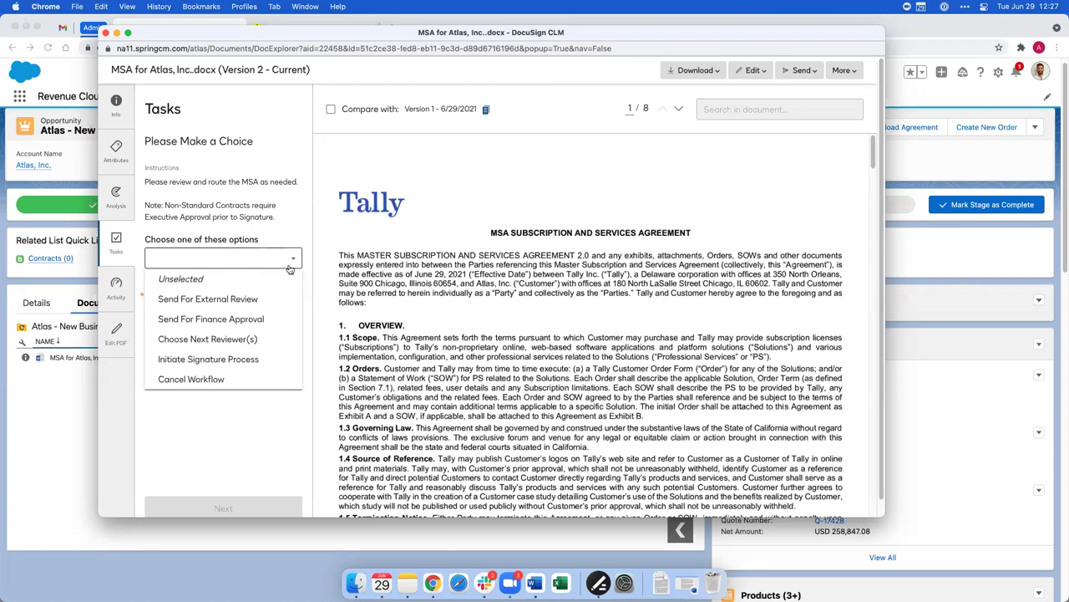
Compare the current MSA version with Version 1 and examine the redlined changes in sections 1.5 and 1.6.
left_click(331, 110)
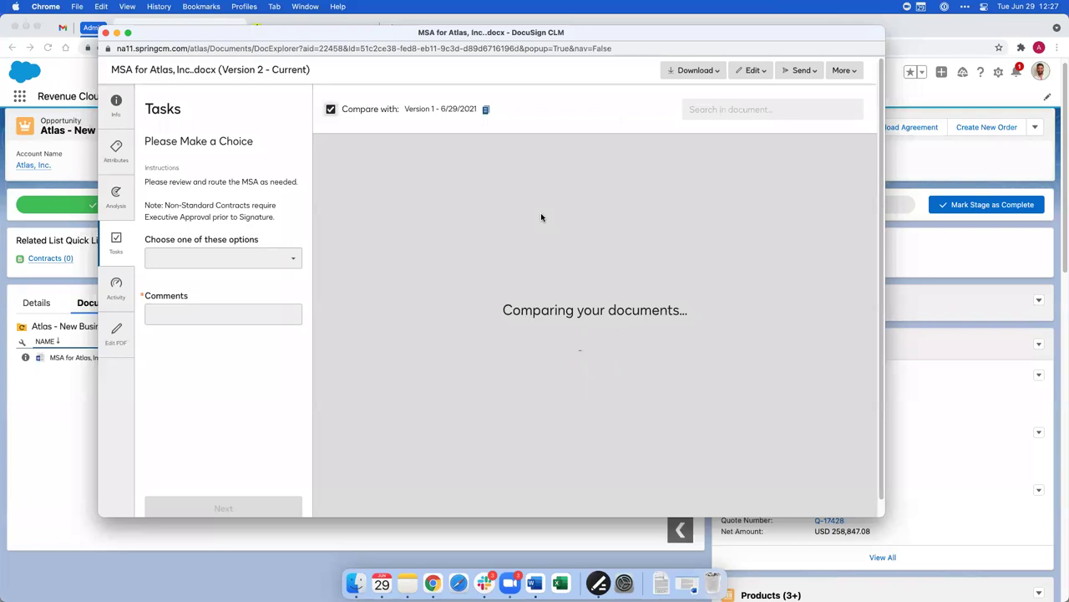
scroll(756, 259, "down", 1)
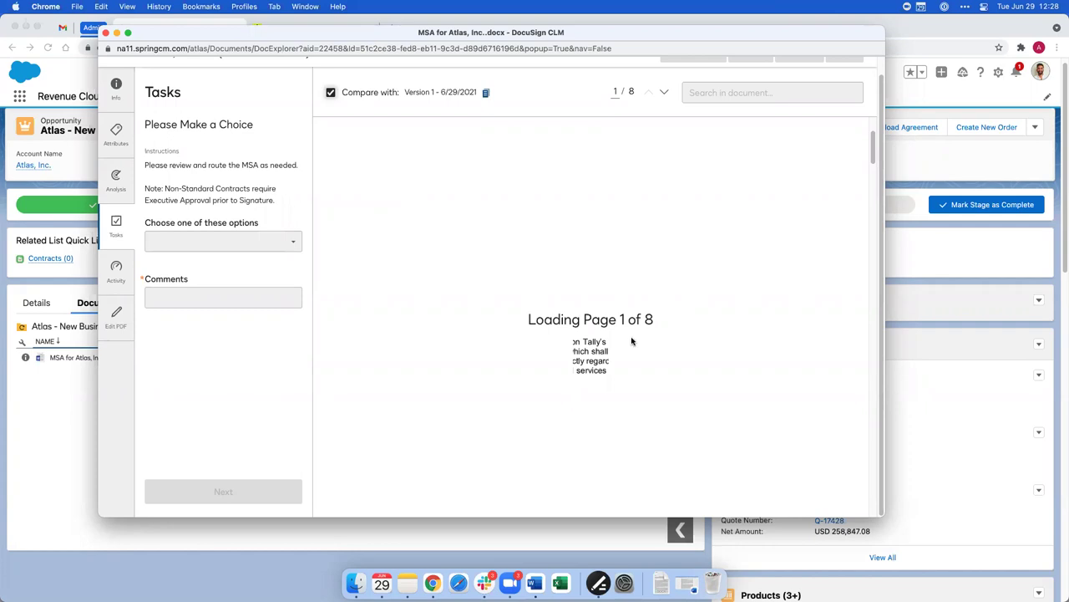
scroll(680, 292, "down", 5)
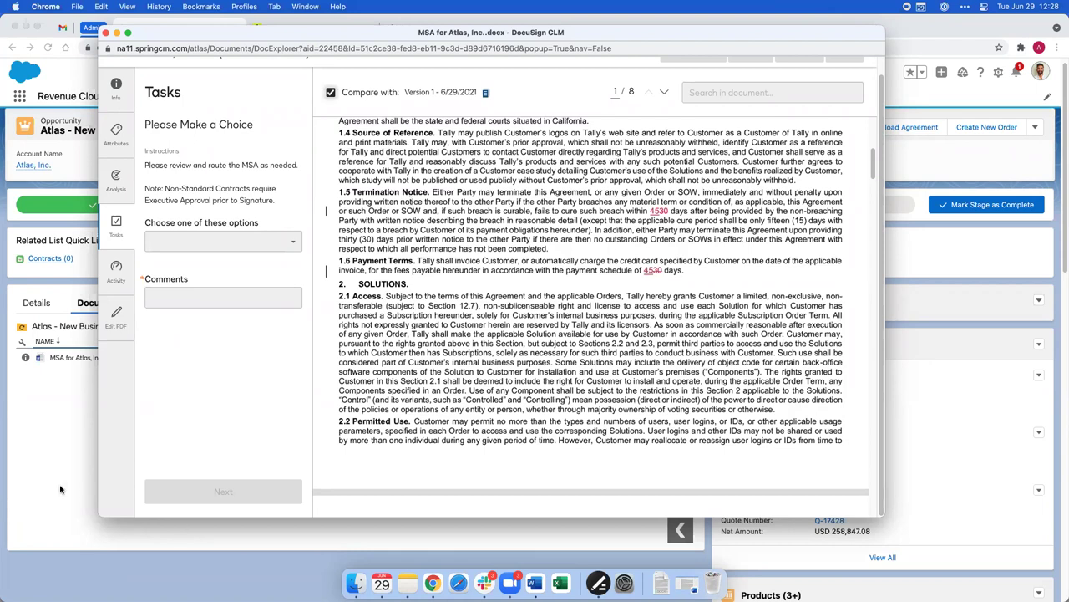
Return to the DocuSign CLM Workflows page and open the running MSA - Contract Review process from its activity list.
left_click(82, 35)
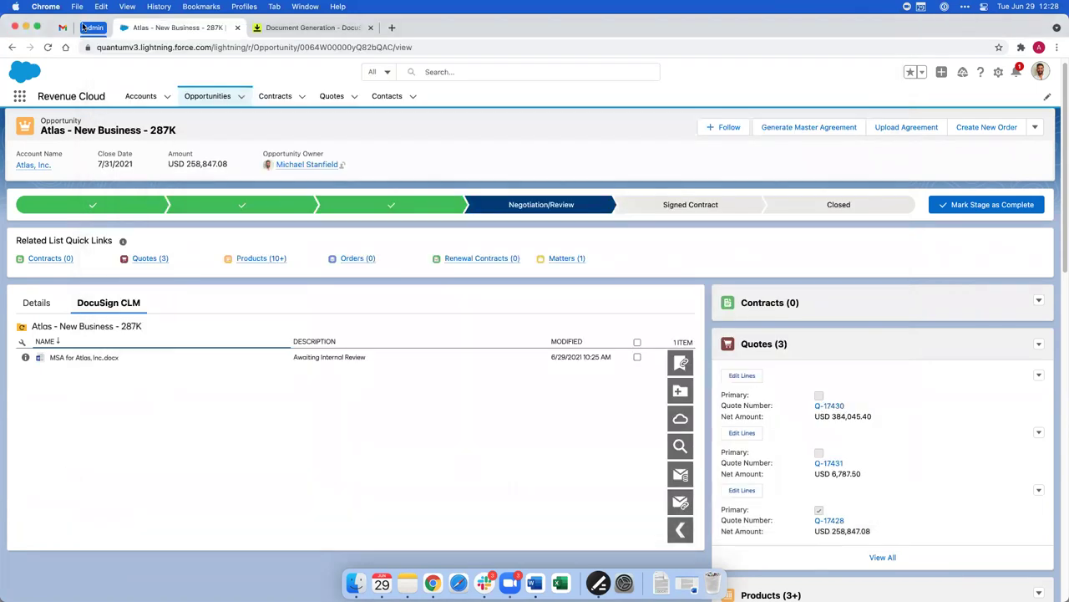
left_click(92, 28)
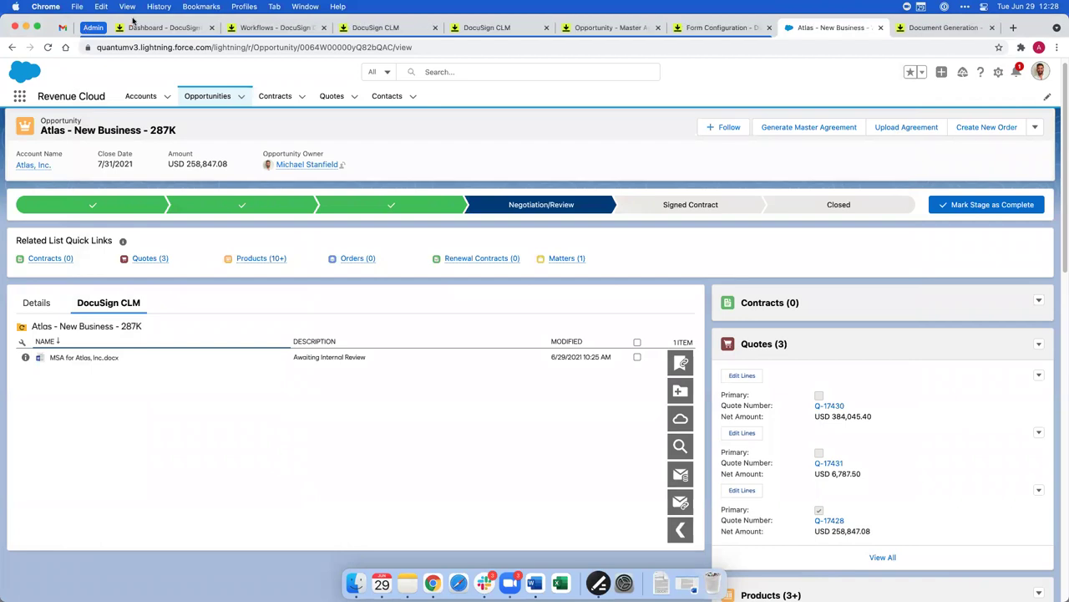
left_click(263, 27)
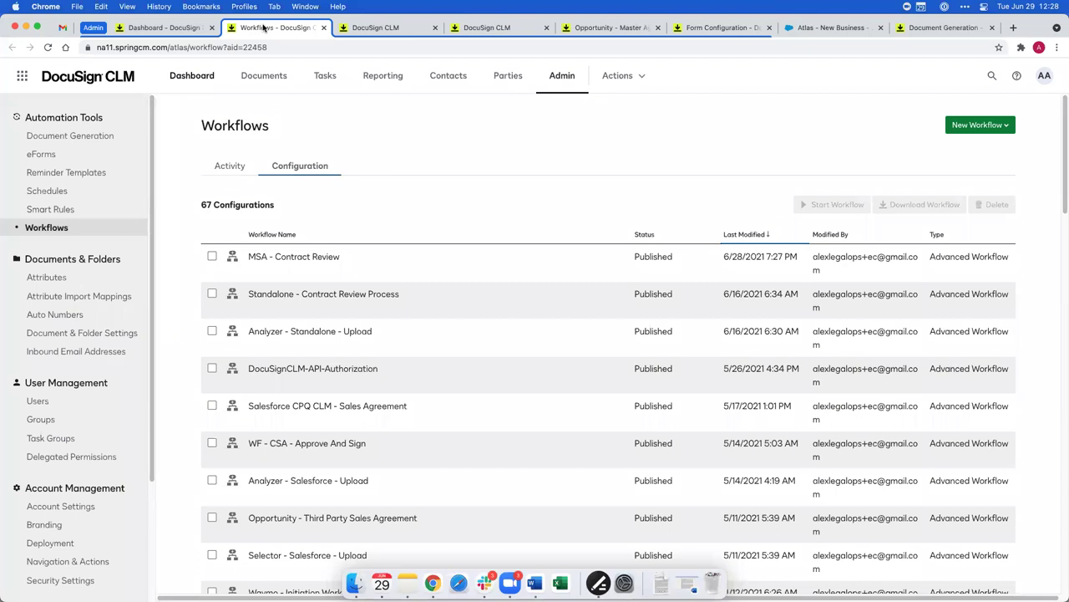
left_click(220, 170)
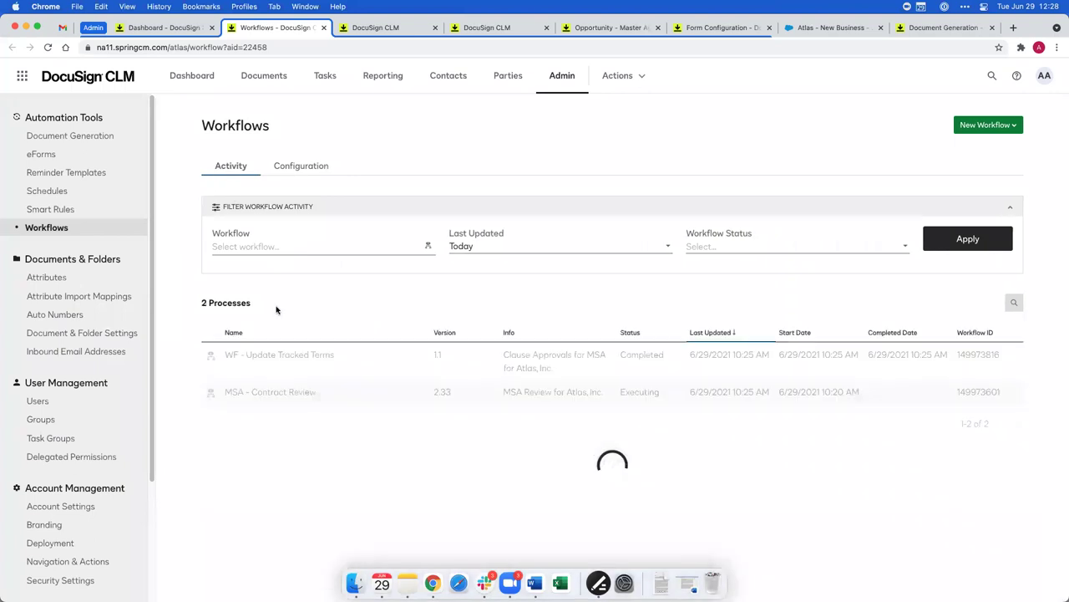
left_click(289, 393)
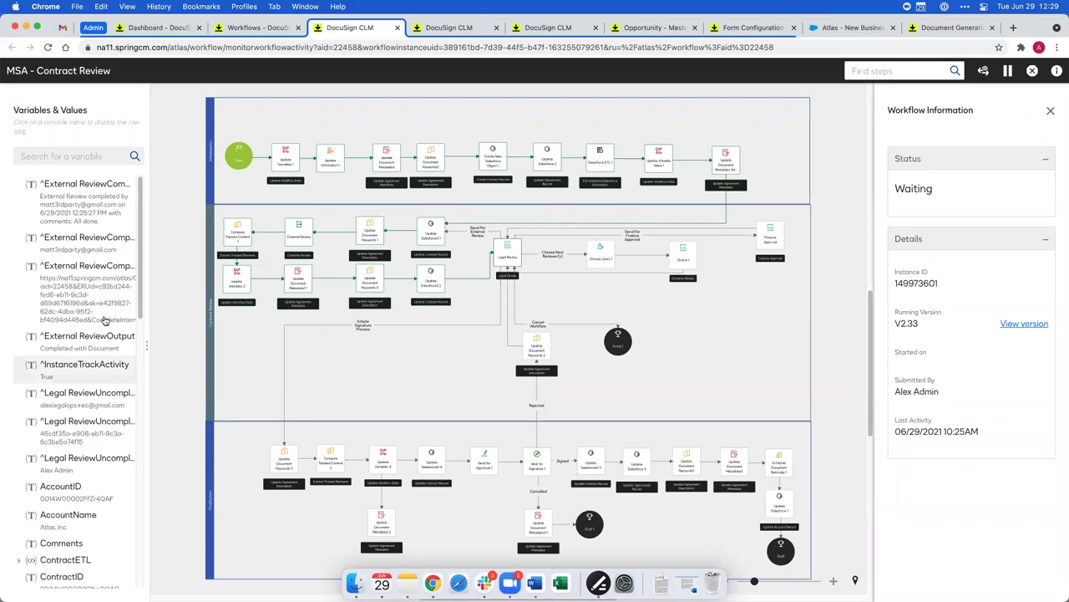
Examine the workflow's variable values and the activity details of the Legal Review step.
scroll(96, 326, "down", 15)
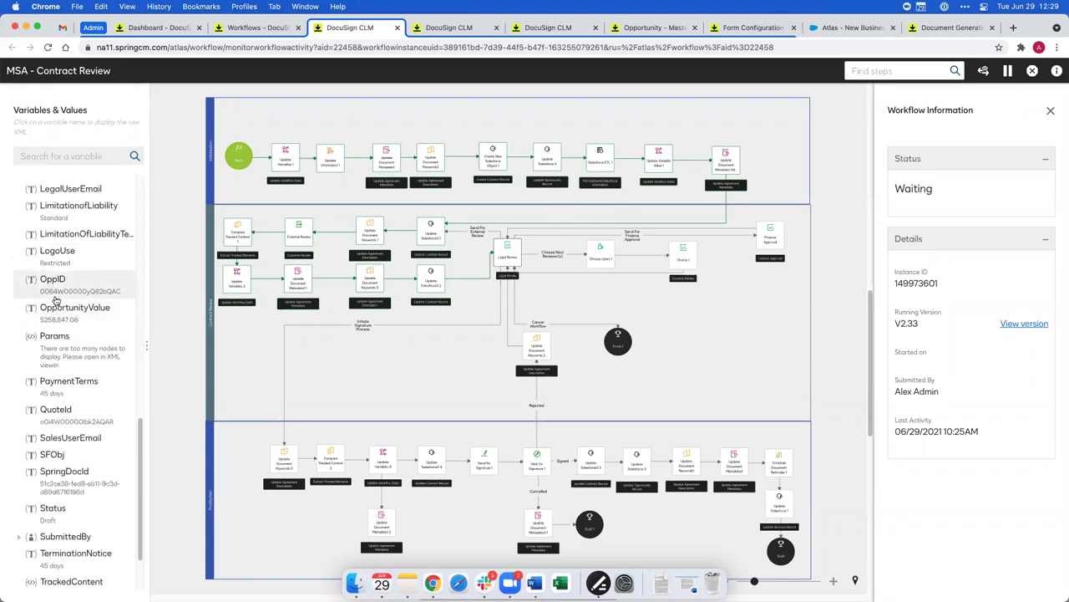
scroll(71, 321, "down", 2)
scroll(71, 322, "down", 1)
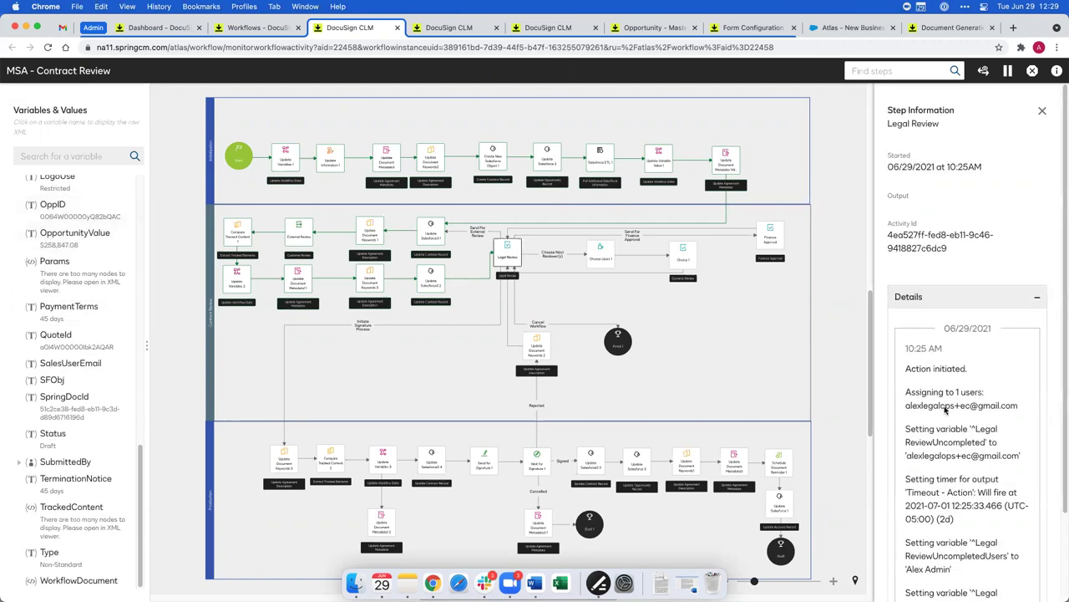
scroll(969, 317, "down", 3)
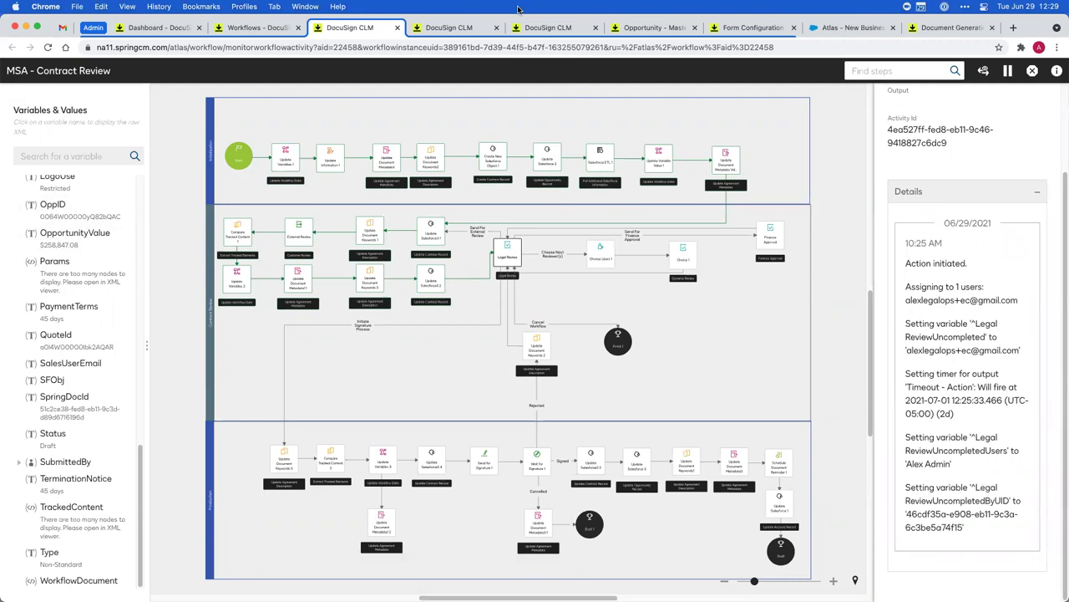
Switch to the MSA - Contract Review workflow designer and look through the available steps and the first variable-update step's settings.
left_click(437, 31)
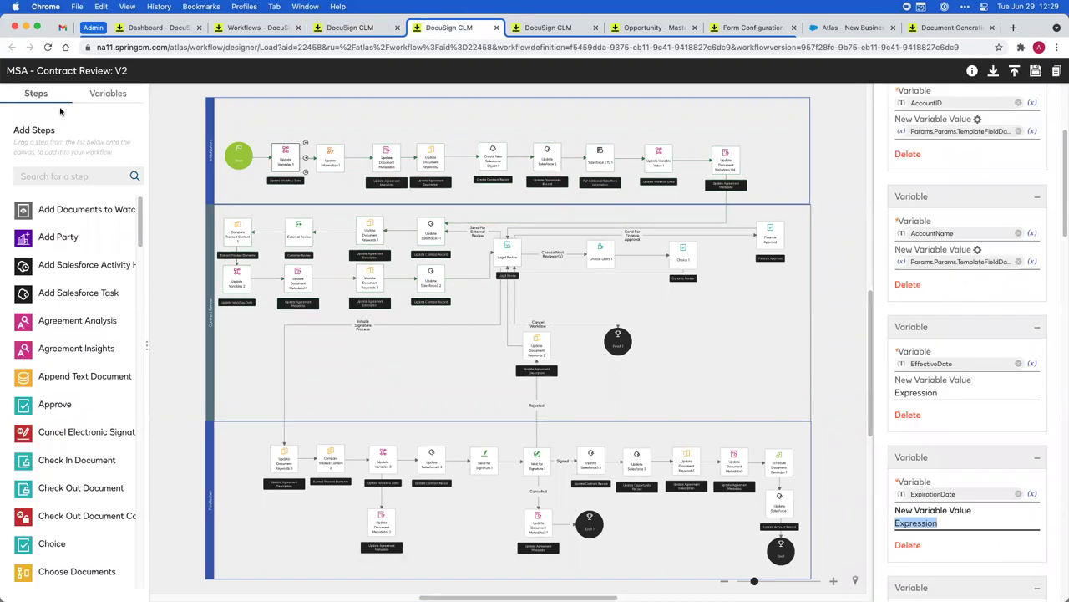
left_click(361, 29)
left_click(440, 30)
scroll(66, 241, "down", 5)
scroll(66, 241, "down", 20)
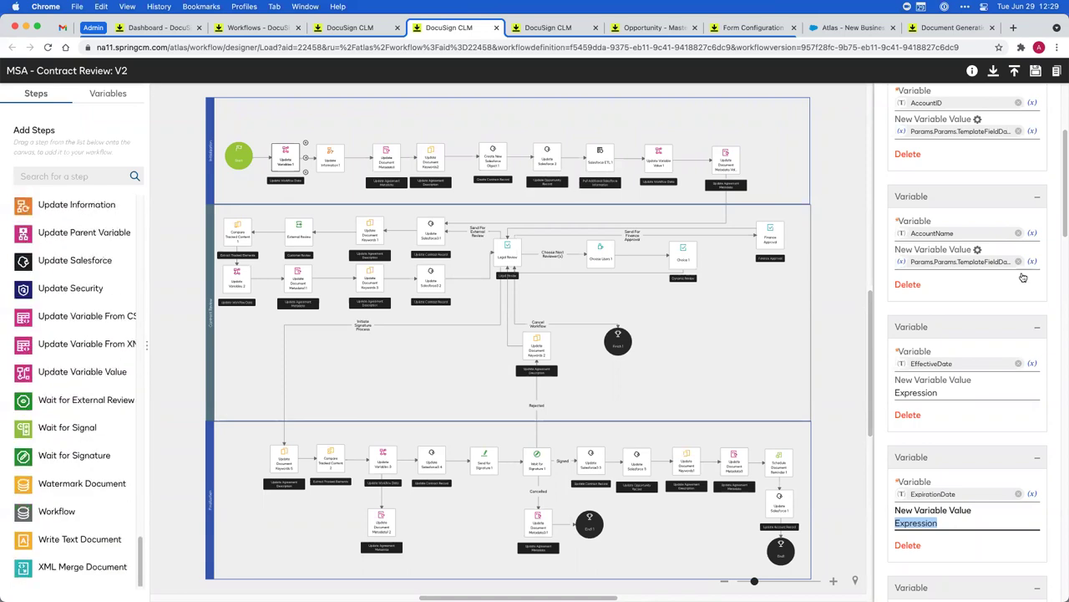
scroll(1022, 275, "down", 10)
scroll(409, 251, "up", 2)
scroll(419, 201, "down", 3)
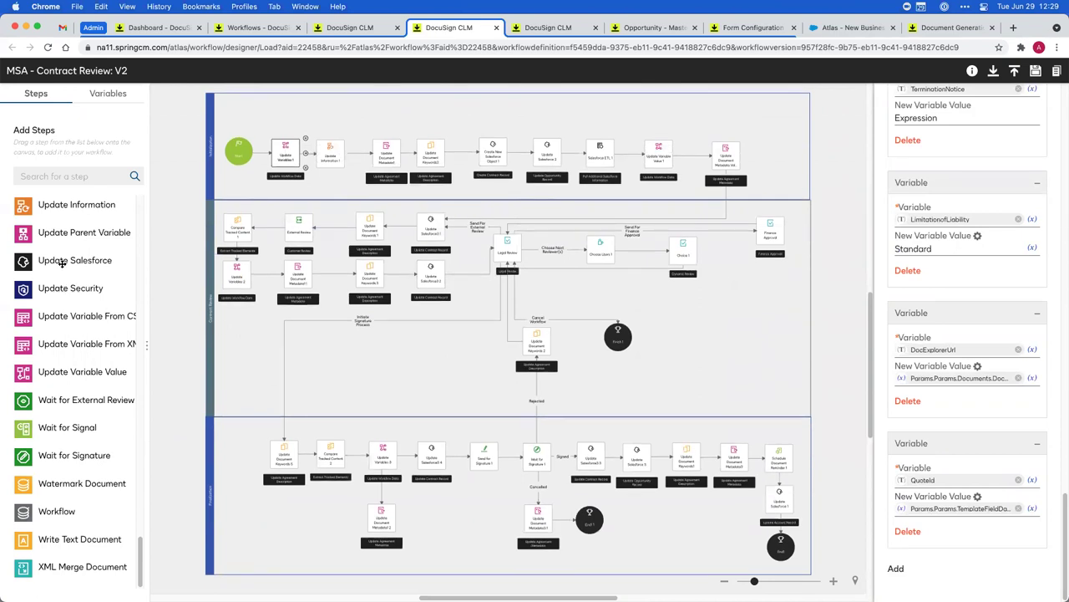
Insert an Update Salesforce step into the Initiate Signature Process path, ahead of the production lane, and close its properties.
mouse_move(63, 263)
left_mouse_down()
mouse_move(282, 351)
mouse_move(287, 364)
left_mouse_up()
mouse_move(285, 440)
left_mouse_down()
mouse_move(289, 355)
mouse_move(285, 439)
left_mouse_up()
left_click(288, 357)
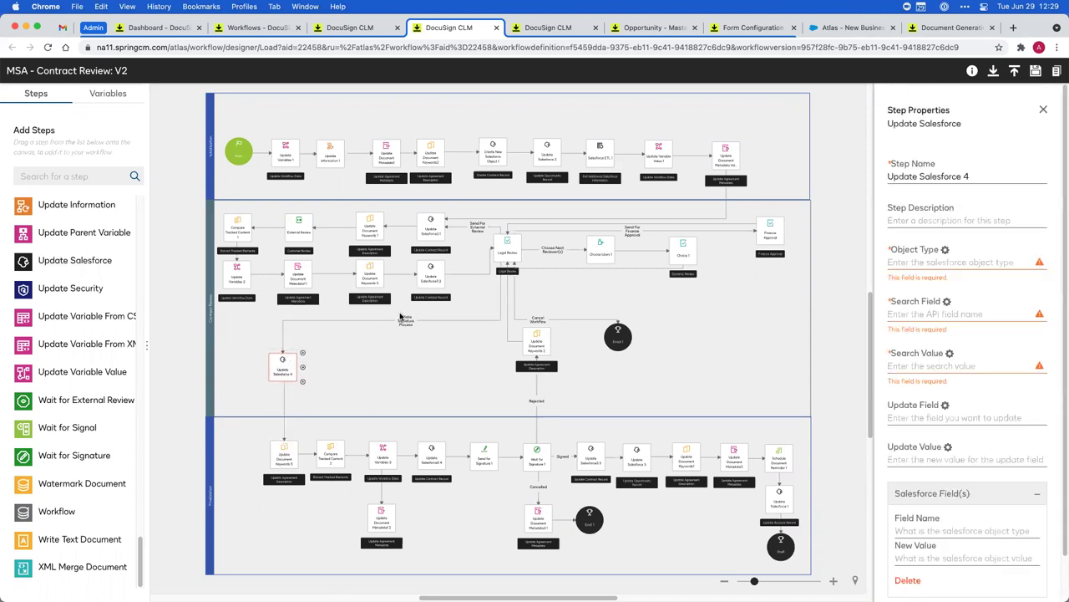
left_click(399, 327)
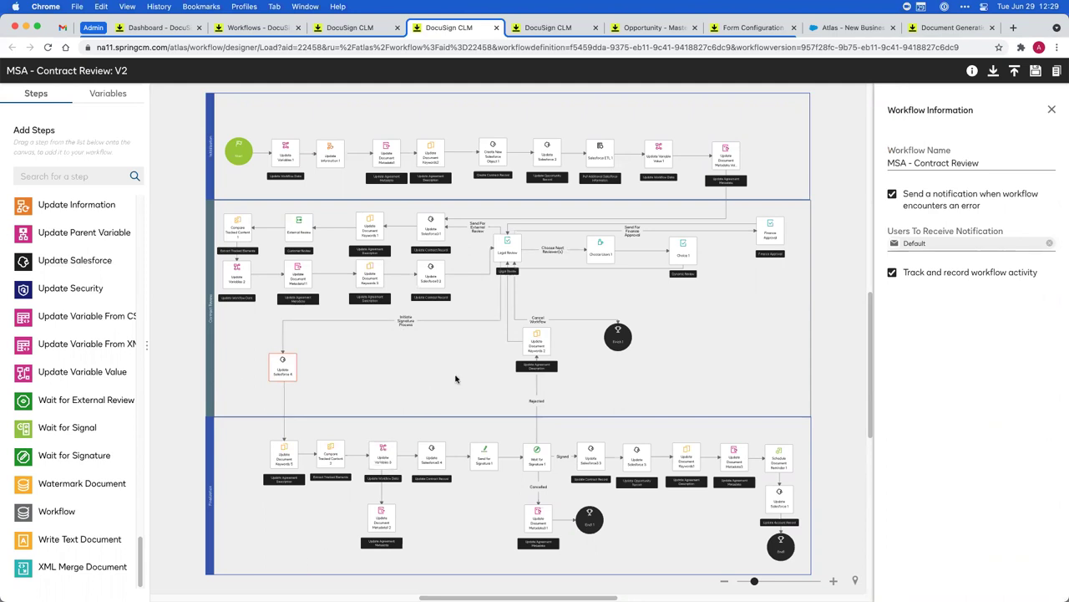
Examine the Legal Review step's properties, including its assignees, configured options, task assignment email and due date, and close them.
left_click(509, 243)
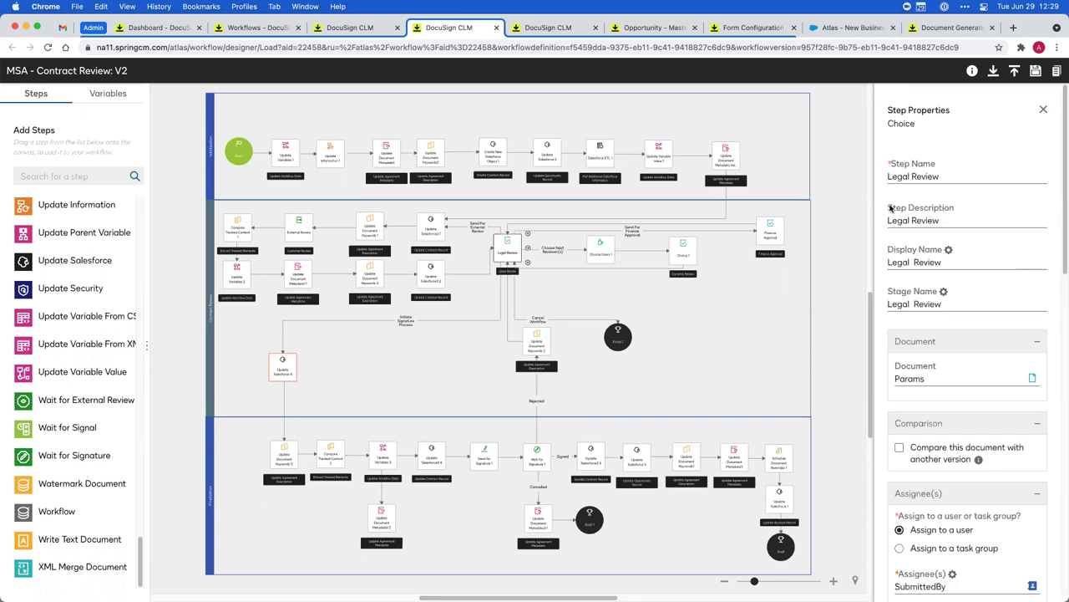
scroll(952, 209, "down", 5)
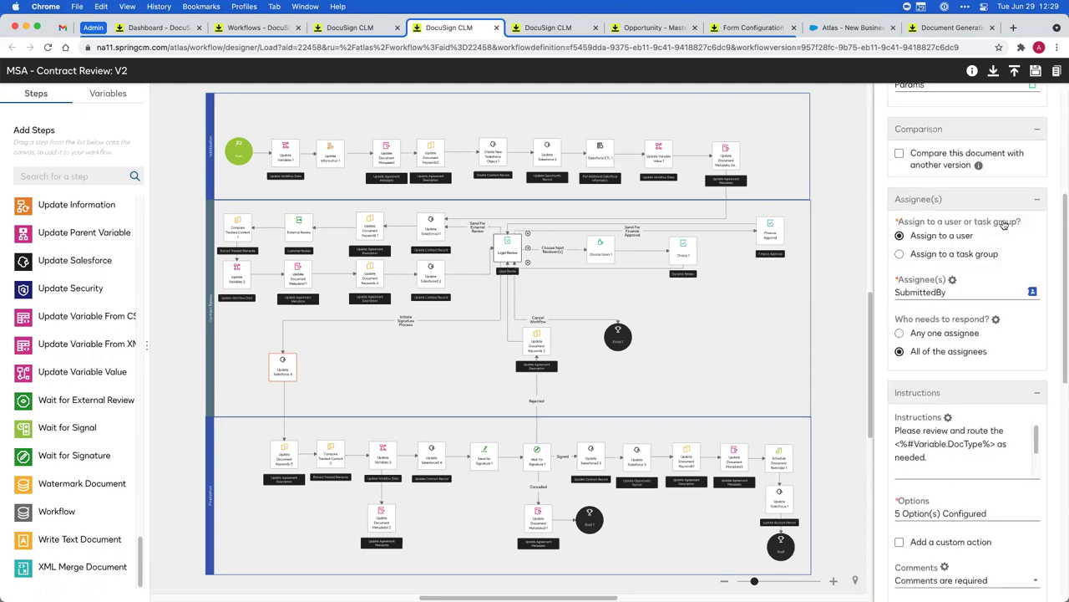
scroll(1005, 224, "down", 3)
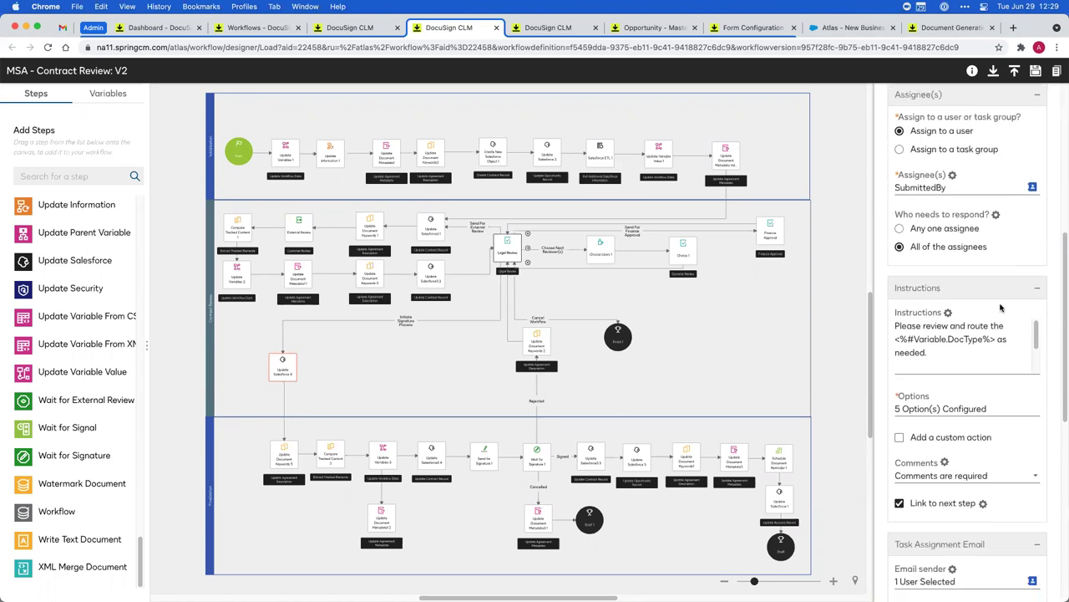
scroll(1001, 309, "down", 3)
triple_click(979, 301)
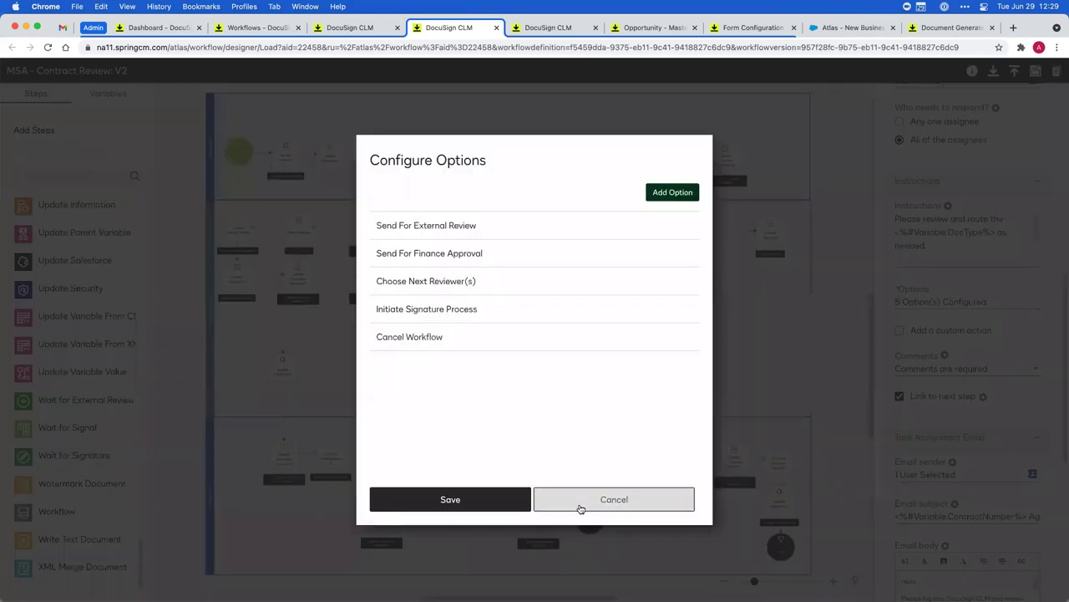
left_click(582, 504)
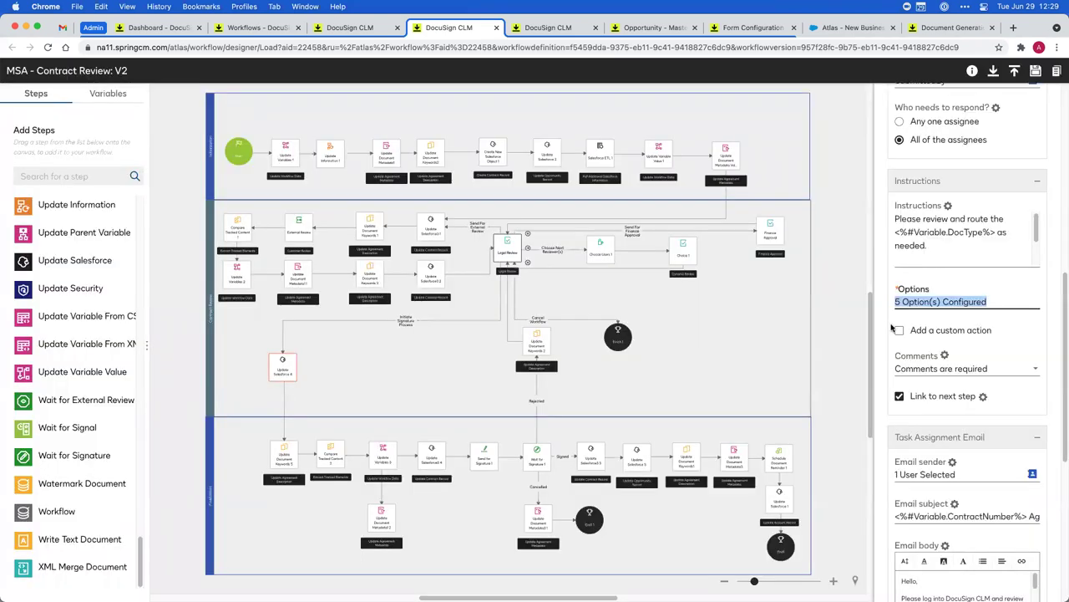
scroll(974, 327, "down", 8)
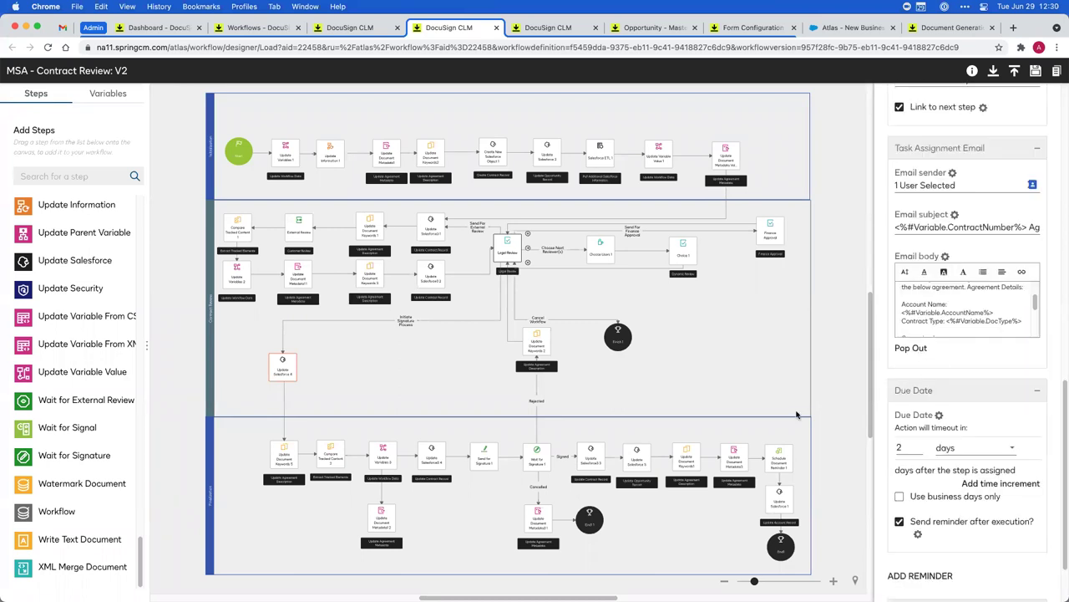
scroll(881, 293, "down", 2)
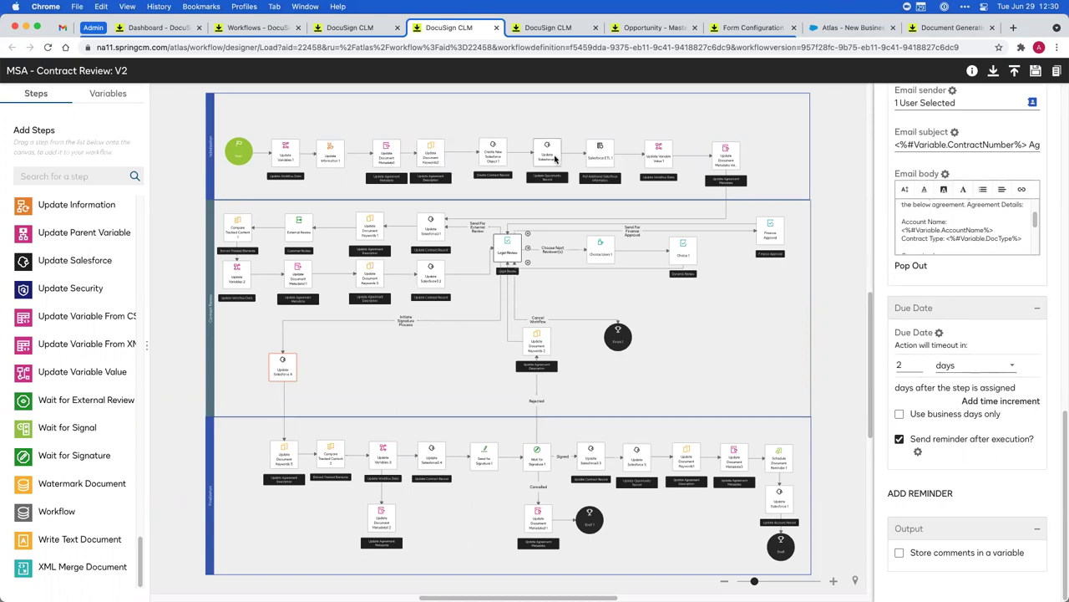
left_click(522, 125)
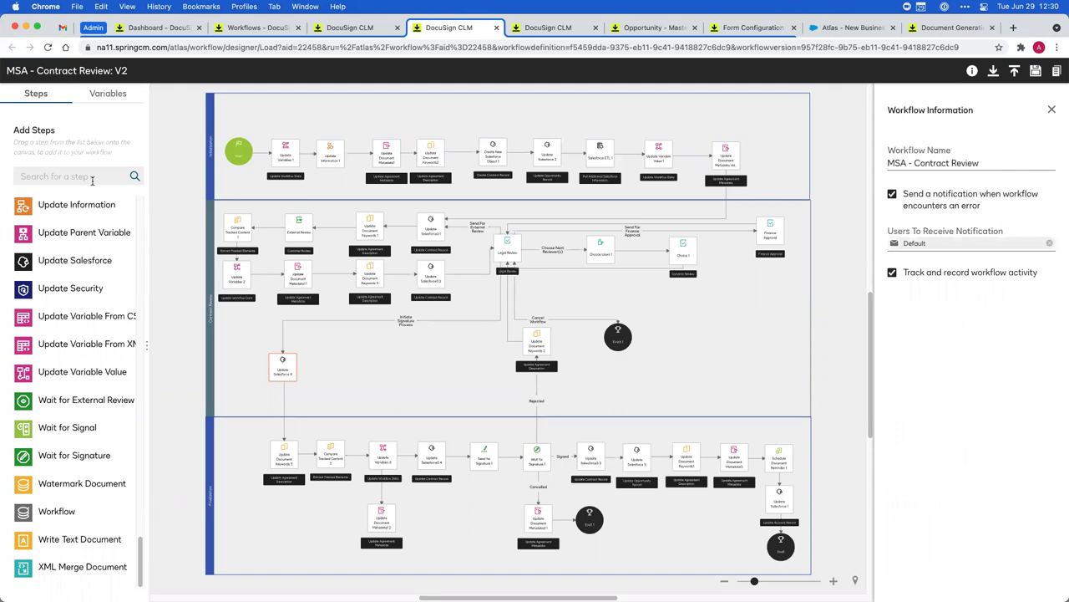
Filter the available workflow steps by "Sales" and widen the step list so the full step names fit.
left_click(92, 176)
type("Sales")
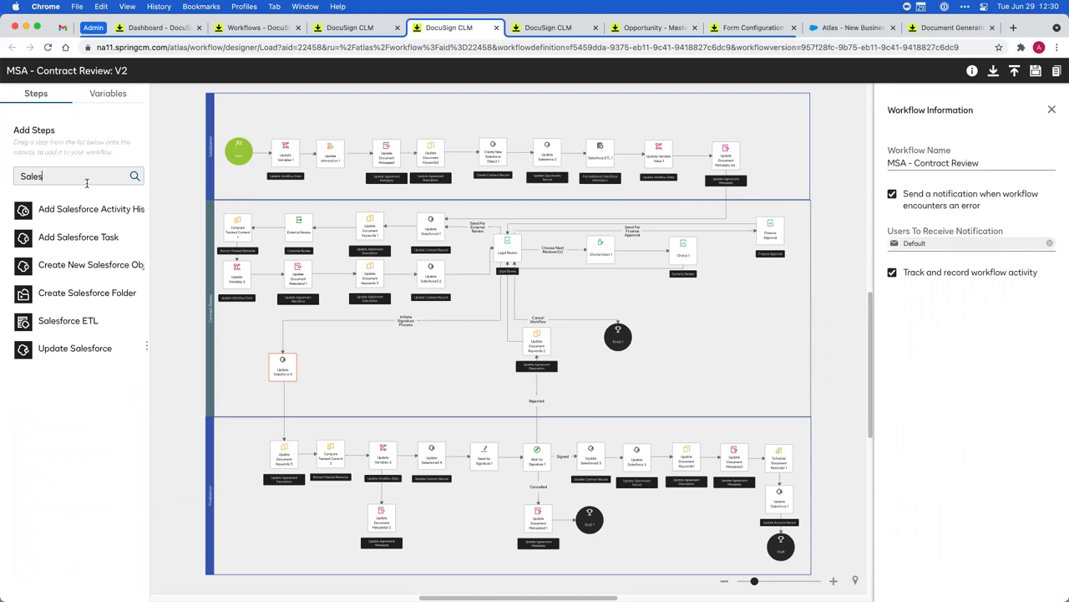
left_click_drag(152, 345, 190, 349)
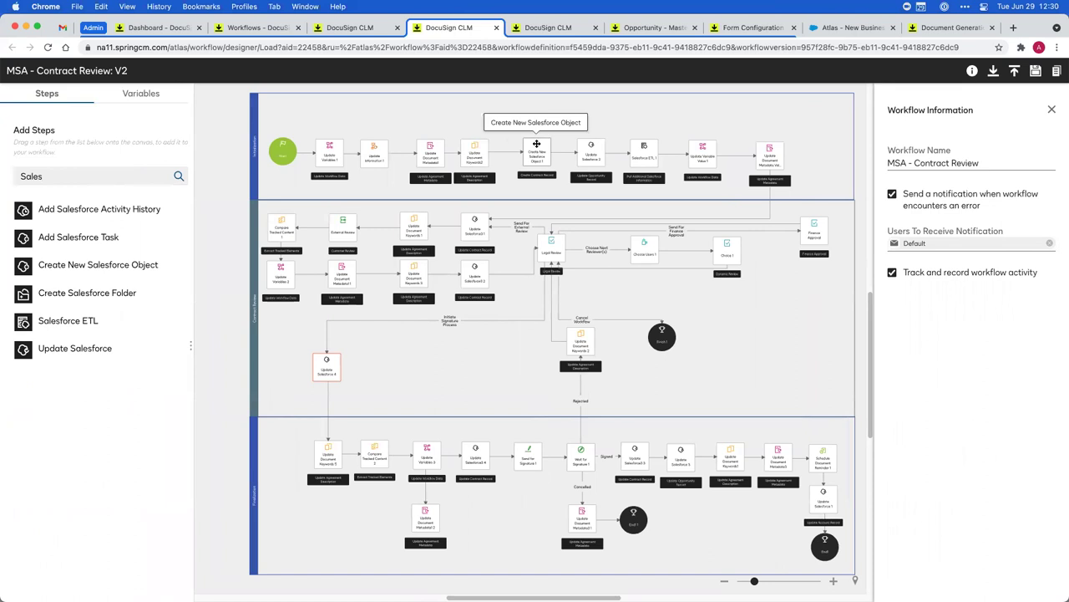
Examine the Create New Salesforce Object 1 step's properties, from the Salesforce field mappings through to the output variable.
left_click(536, 143)
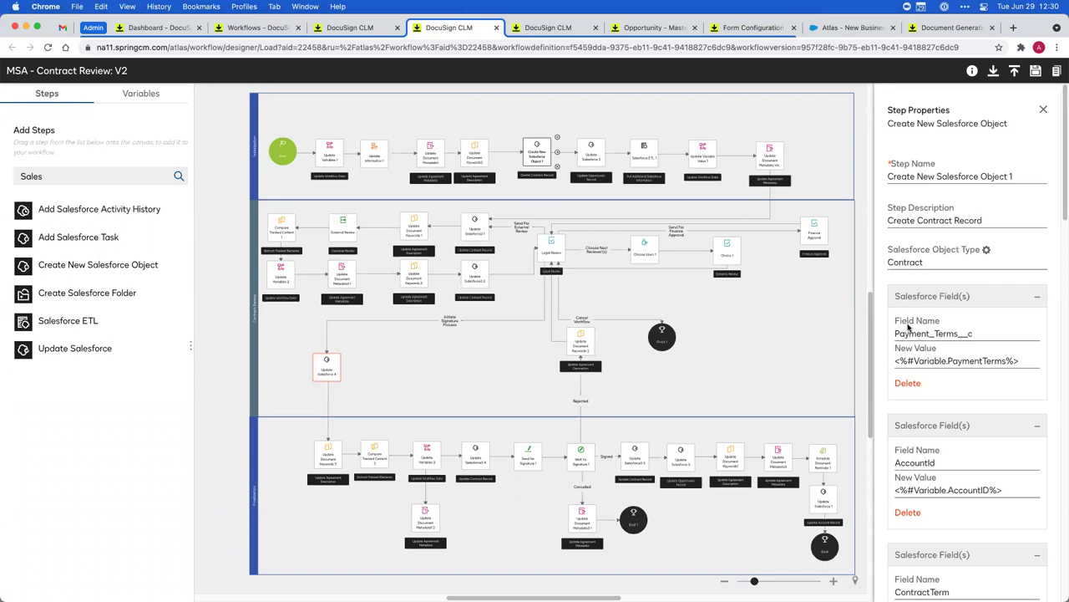
scroll(934, 331, "down", 2)
scroll(934, 332, "down", 20)
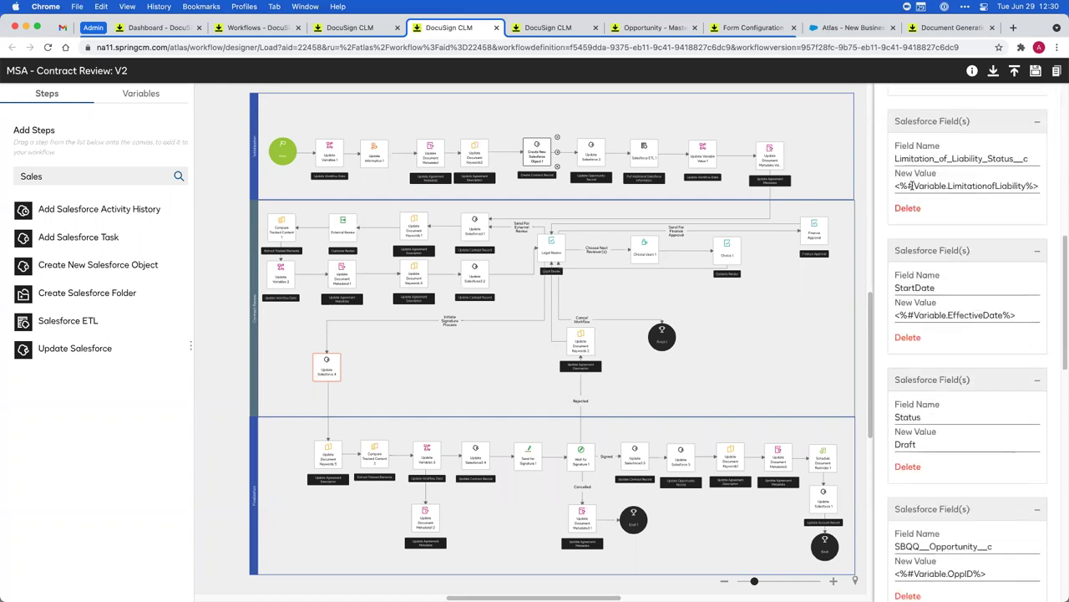
scroll(922, 191, "down", 10)
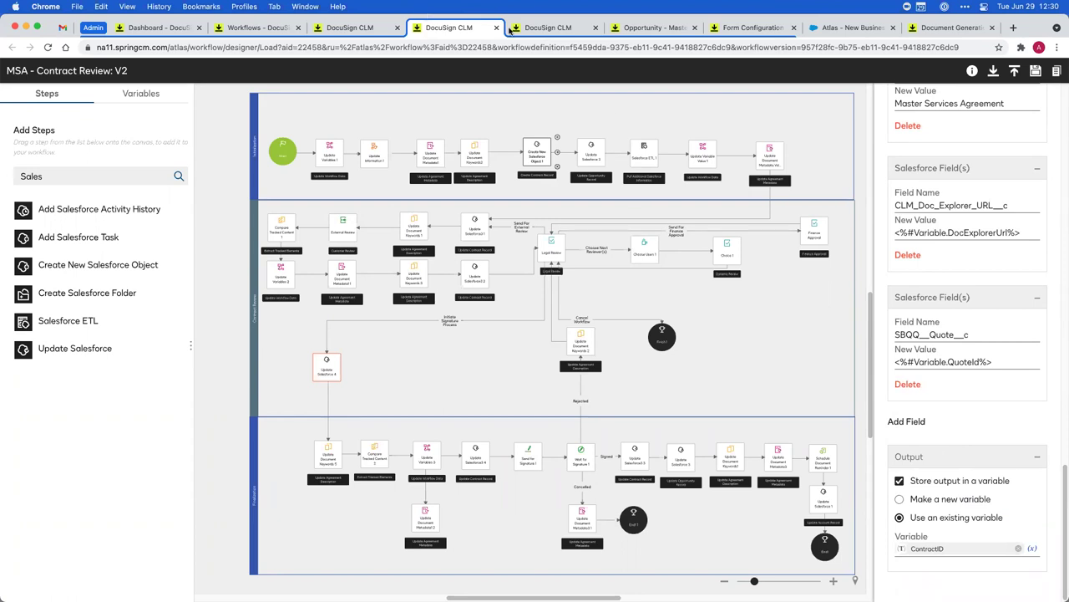
Switch to the Atlas - New Business - 287K opportunity in Salesforce, open its related contract and review the contract's details and terms.
left_click(852, 27)
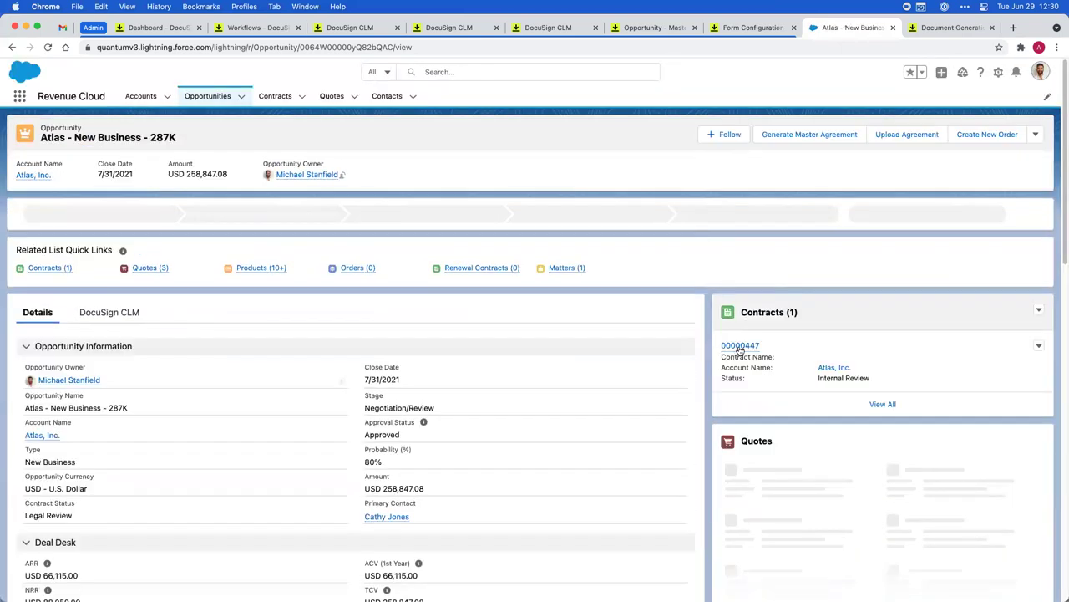
mouse_move(743, 349)
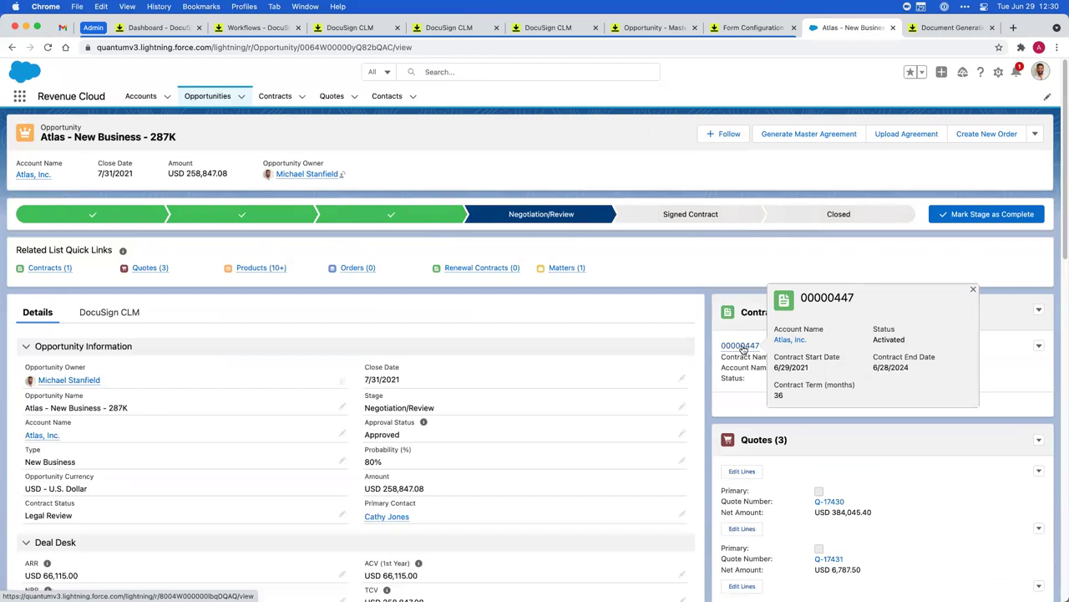
left_click(741, 345)
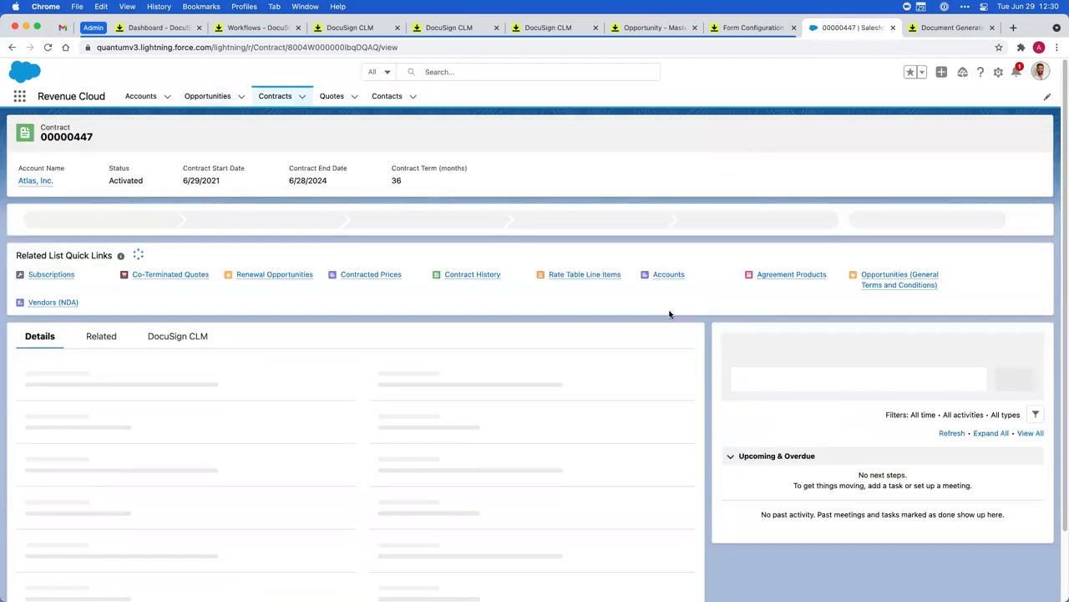
scroll(294, 417, "down", 2)
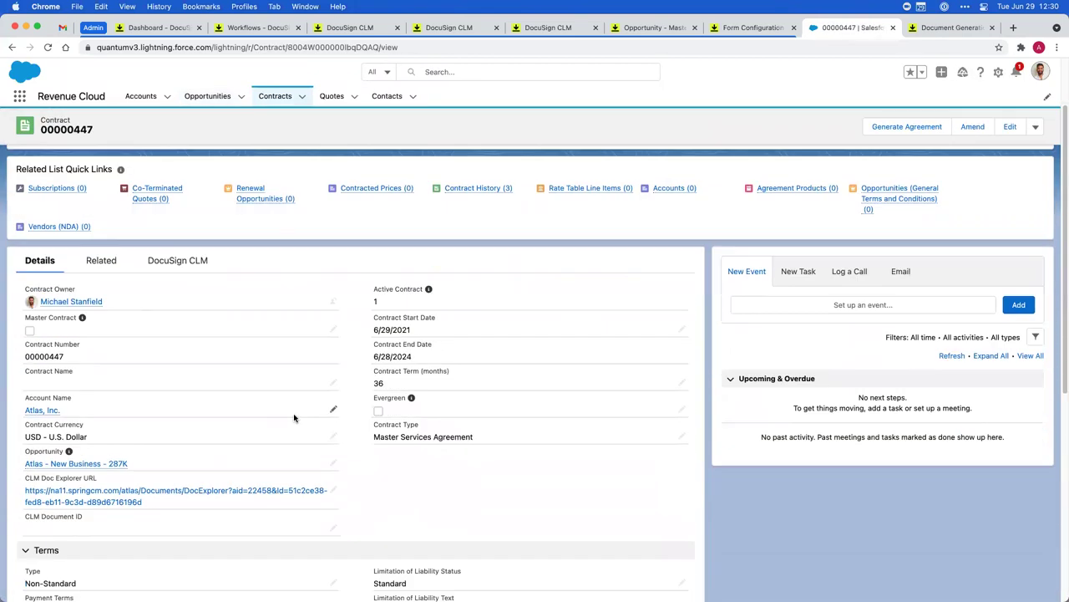
scroll(294, 418, "down", 1)
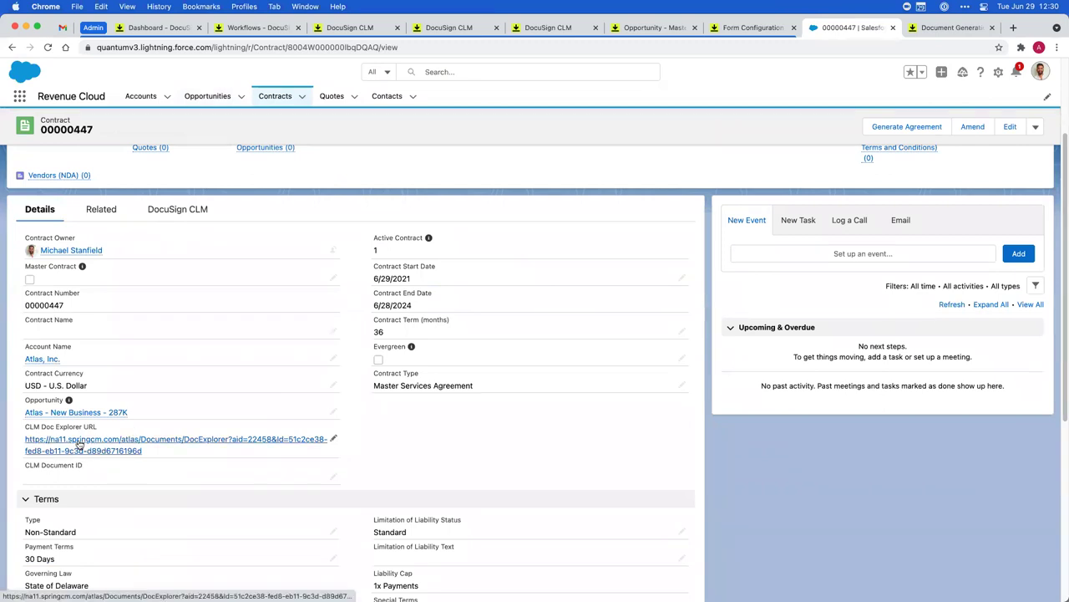
mouse_move(90, 413)
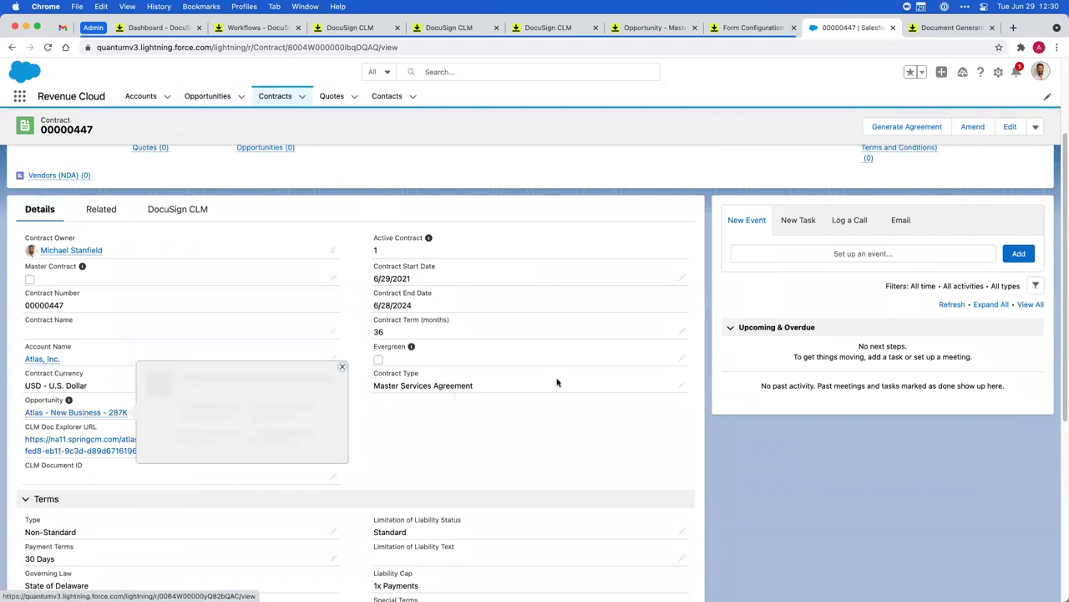
scroll(504, 378, "down", 5)
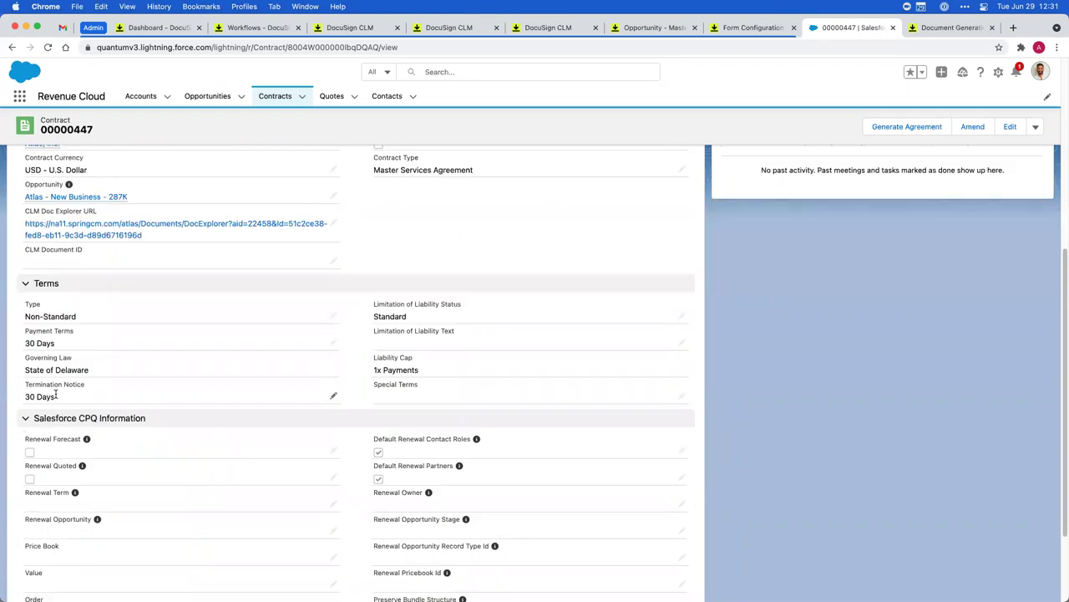
scroll(383, 317, "up", 5)
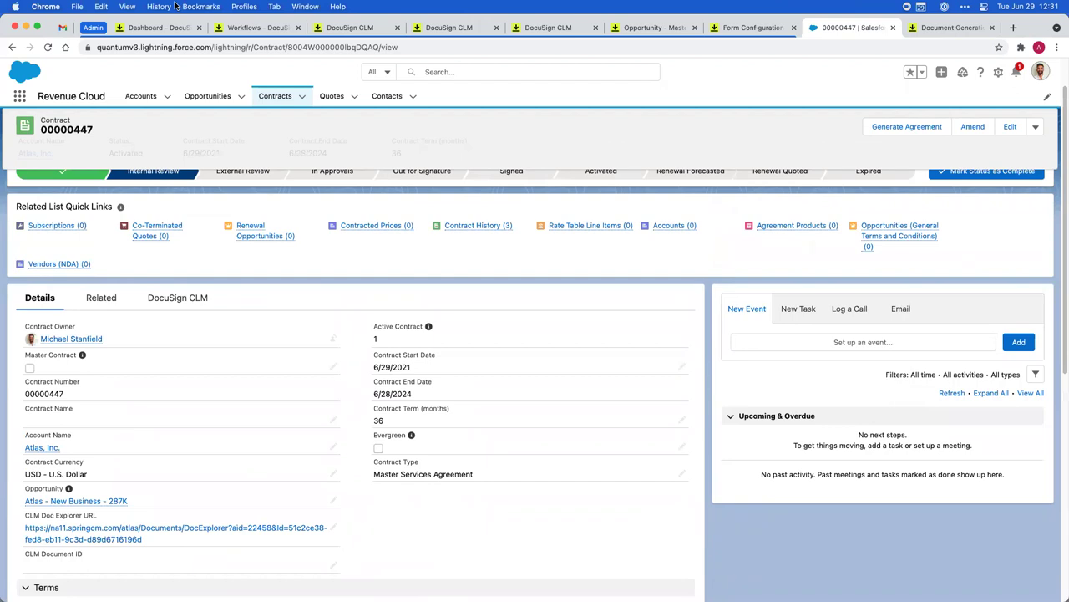
Return to the MSA - Contract Review designer and view the C# expression behind the first variable-update step's Type variable, leaving it unsaved.
left_click(470, 29)
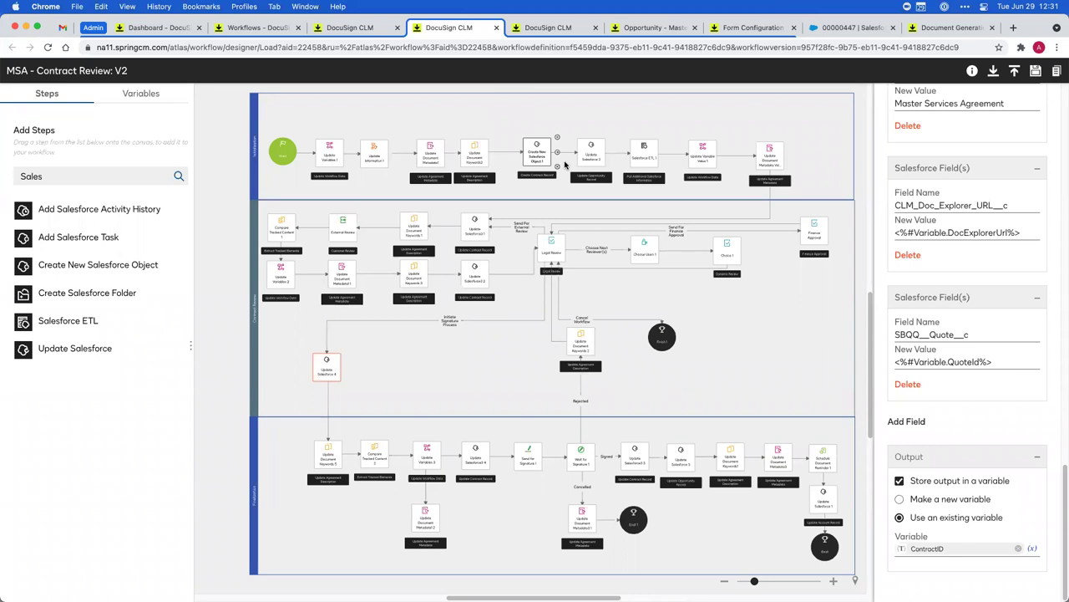
left_click(328, 154)
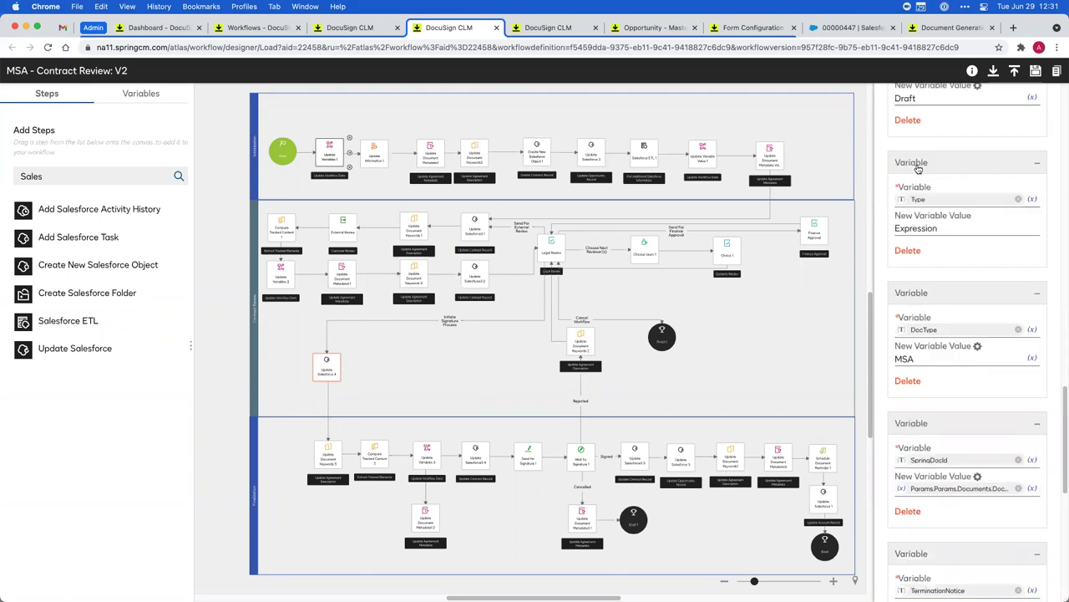
double_click(976, 233)
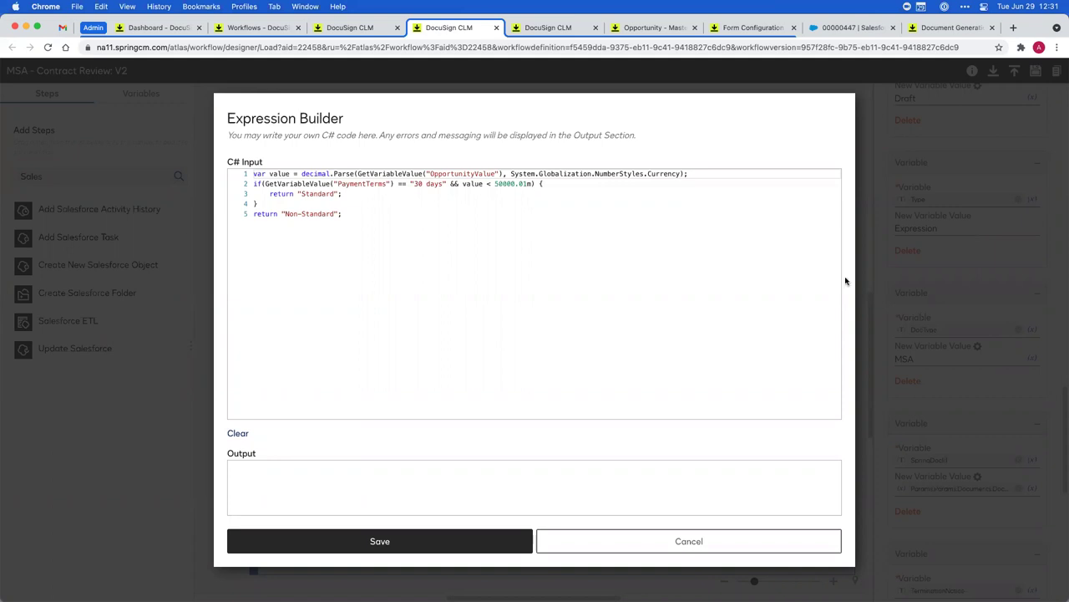
left_click_drag(230, 125, 326, 130)
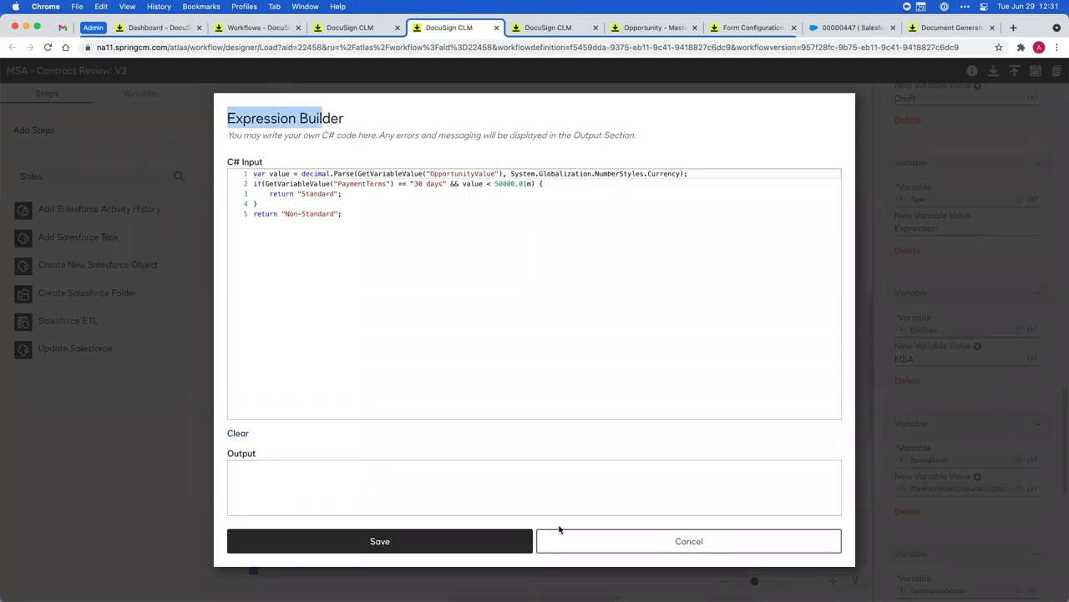
left_click(399, 231)
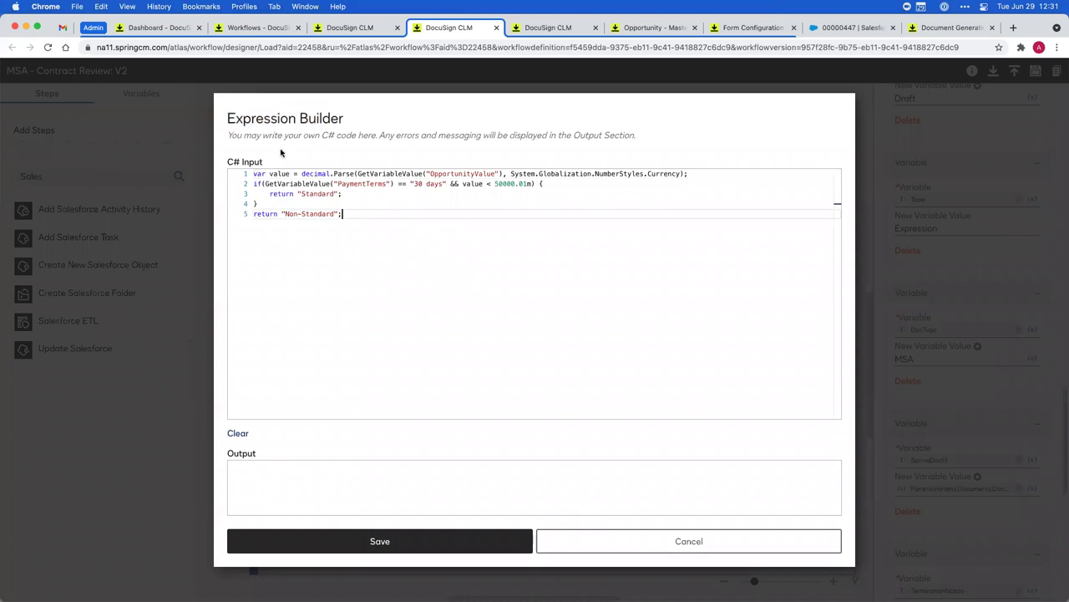
left_click(725, 552)
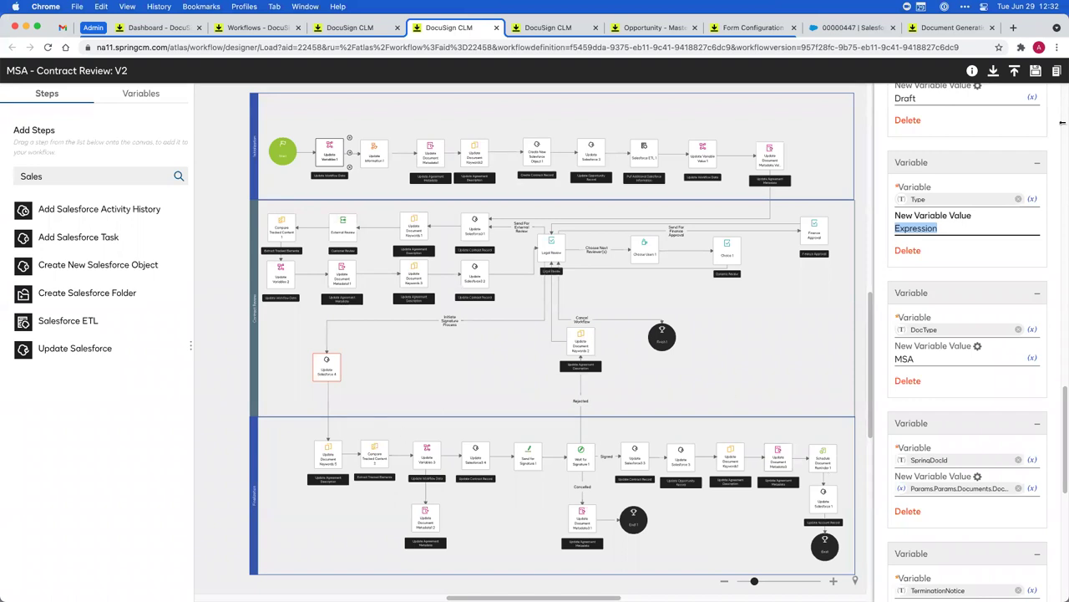
Display the workflow's version and revision history, and inspect the Salesforce ETL 1 step's properties.
left_click(1056, 71)
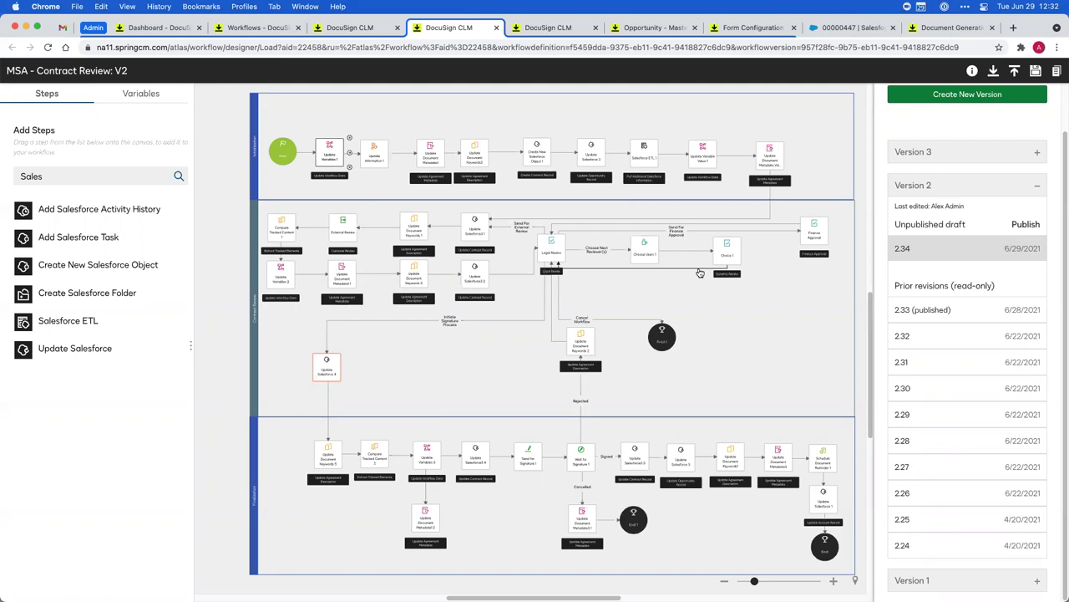
left_click(641, 155)
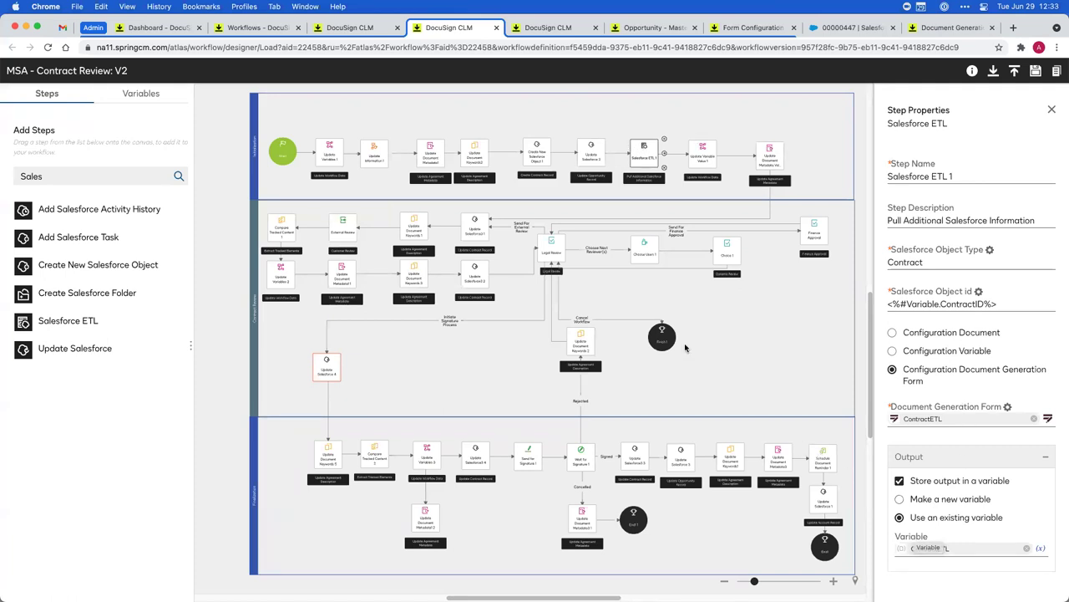
View the workflow's variable list and filter the available steps by "For".
left_click(142, 93)
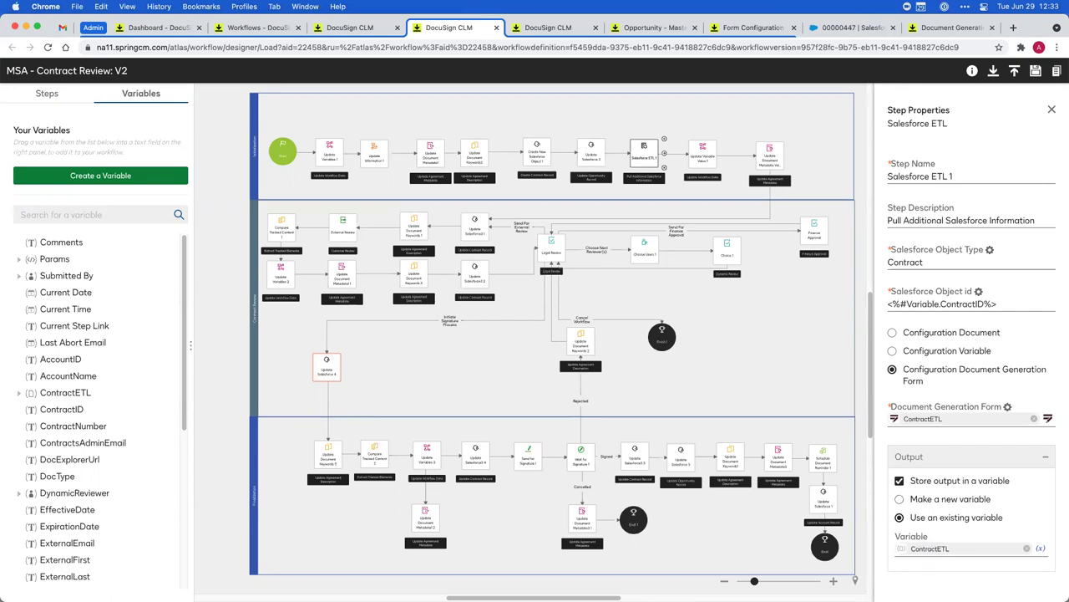
left_click(47, 93)
double_click(62, 173)
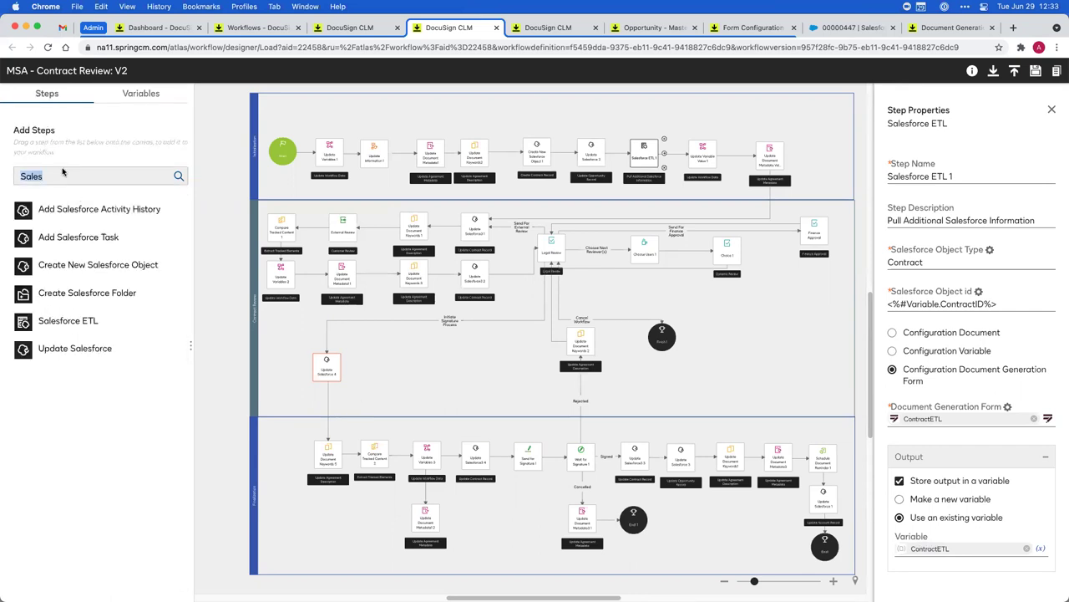
type("Fr")
key("BackSpace")
type("or")
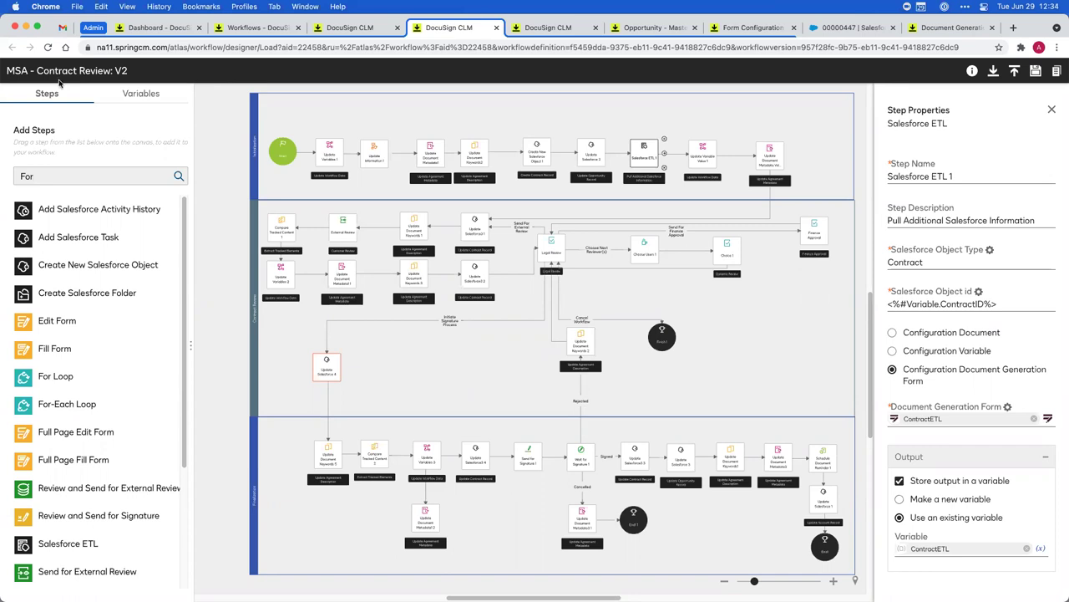
Switch back to Salesforce and open the recently viewed Opportunities list.
left_click(167, 30)
left_click(238, 30)
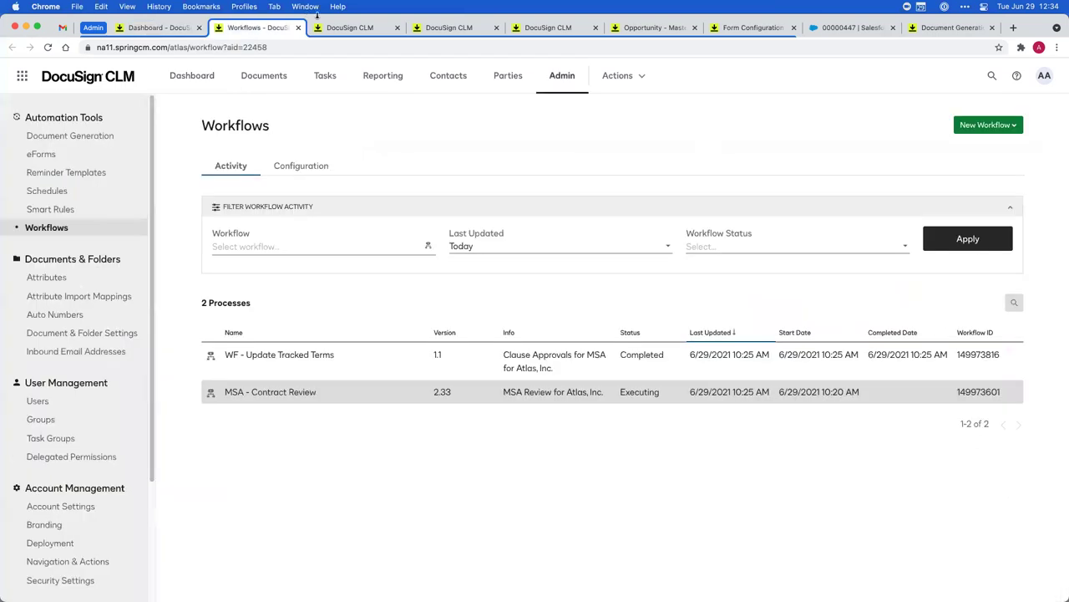
left_click(851, 28)
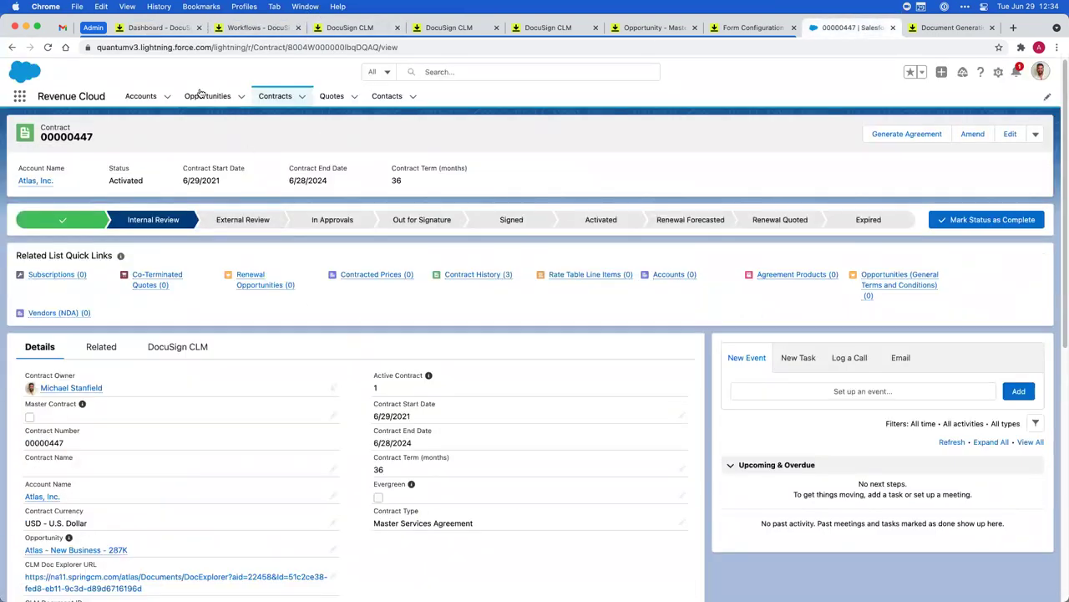
left_click(202, 95)
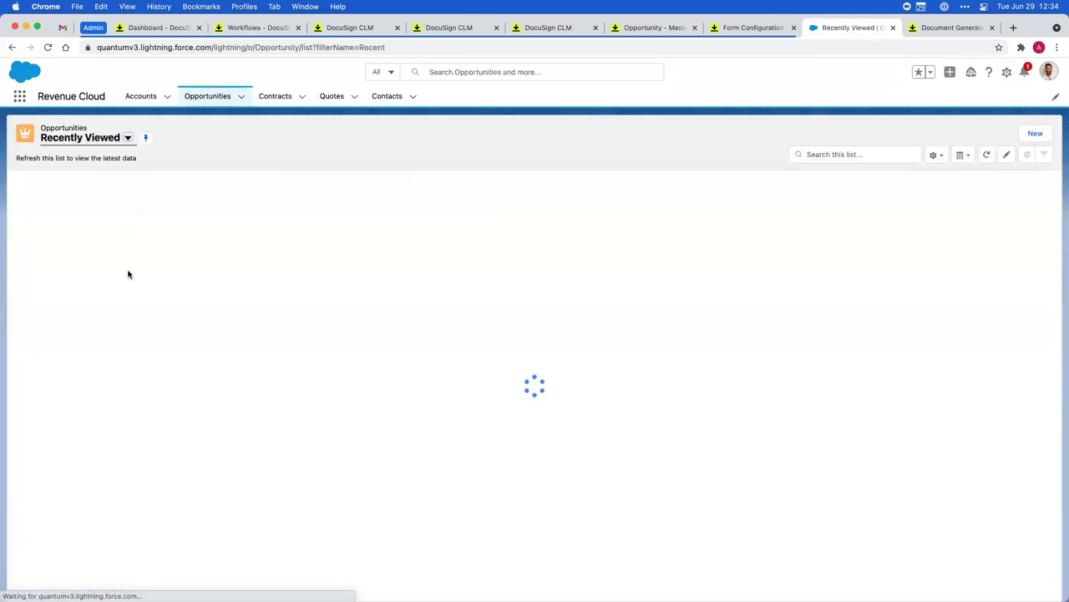
Open the Atlas - New Business - 287K opportunity and view MSA for Atlas, Inc.docx from its DocuSign CLM folder.
left_click(88, 197)
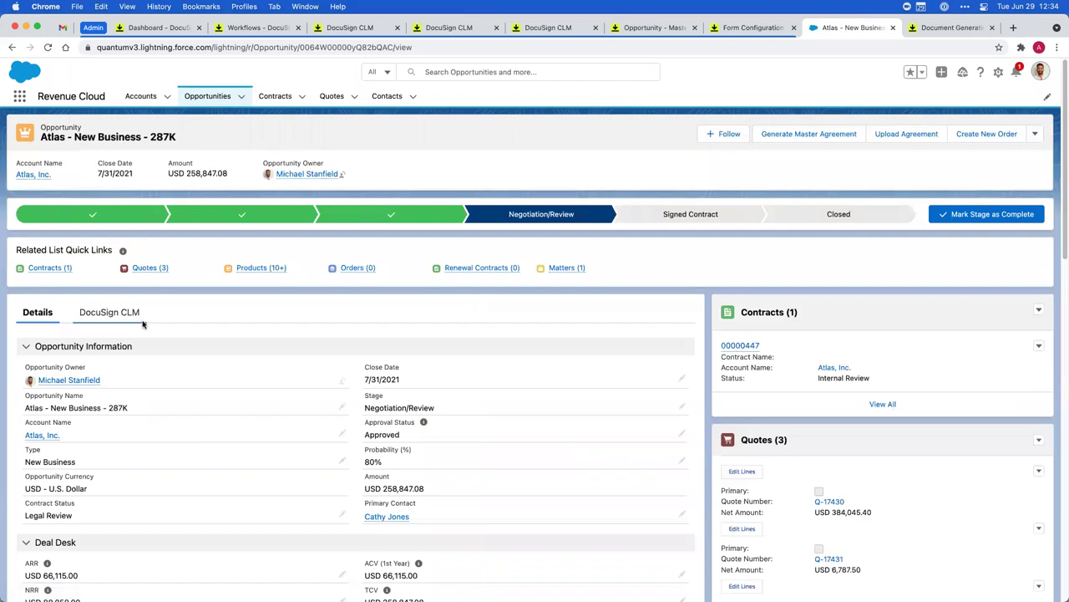
left_click(138, 318)
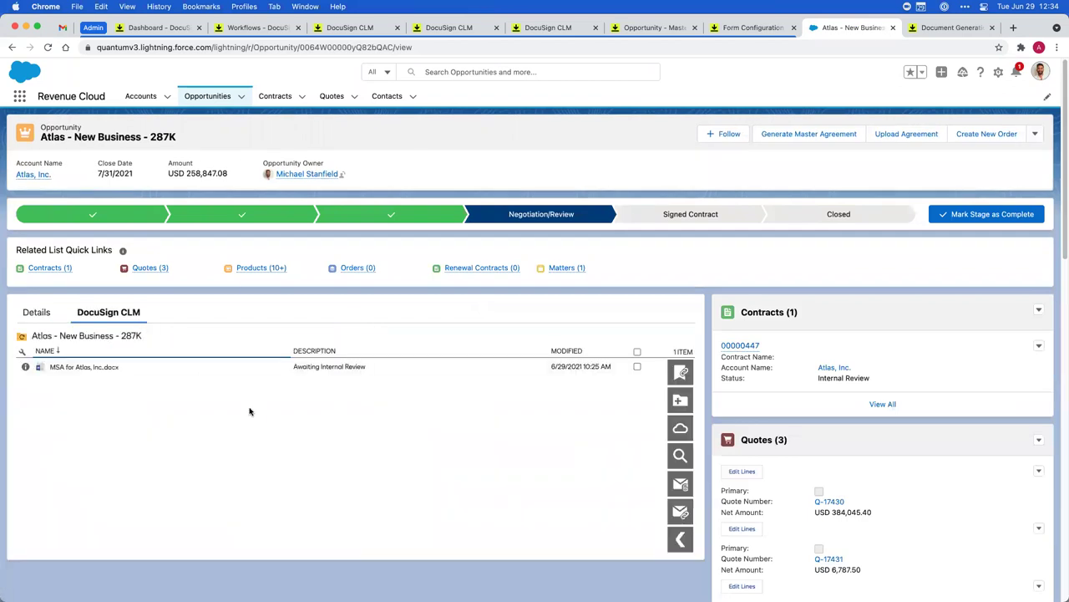
left_click(108, 366)
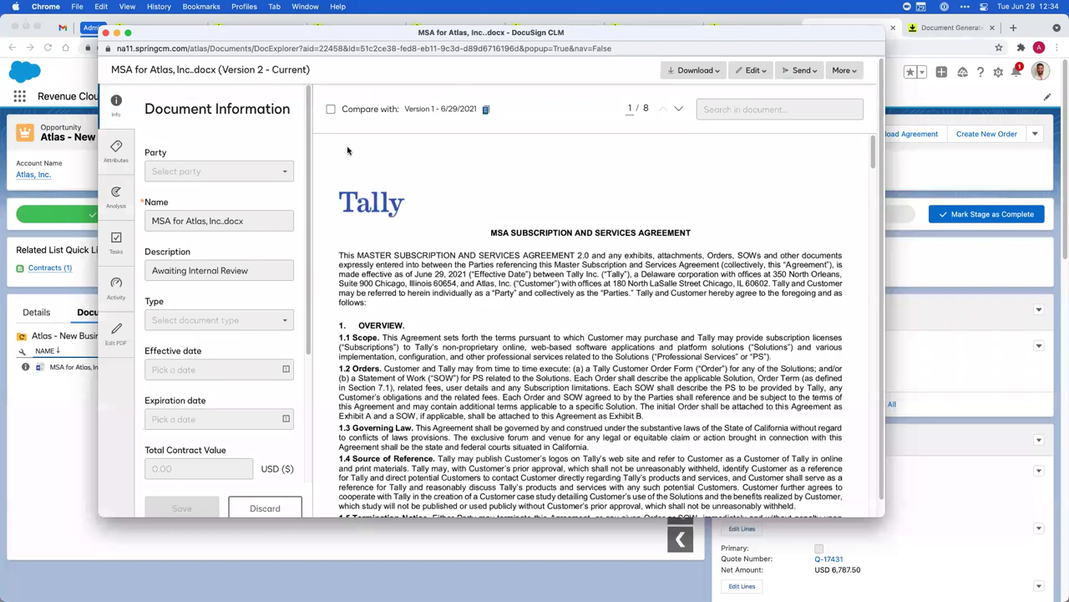
Submit the MSA's review task as Initiate Signature Process with the comment "All good here.", and refresh the opportunity's document list.
left_click(116, 149)
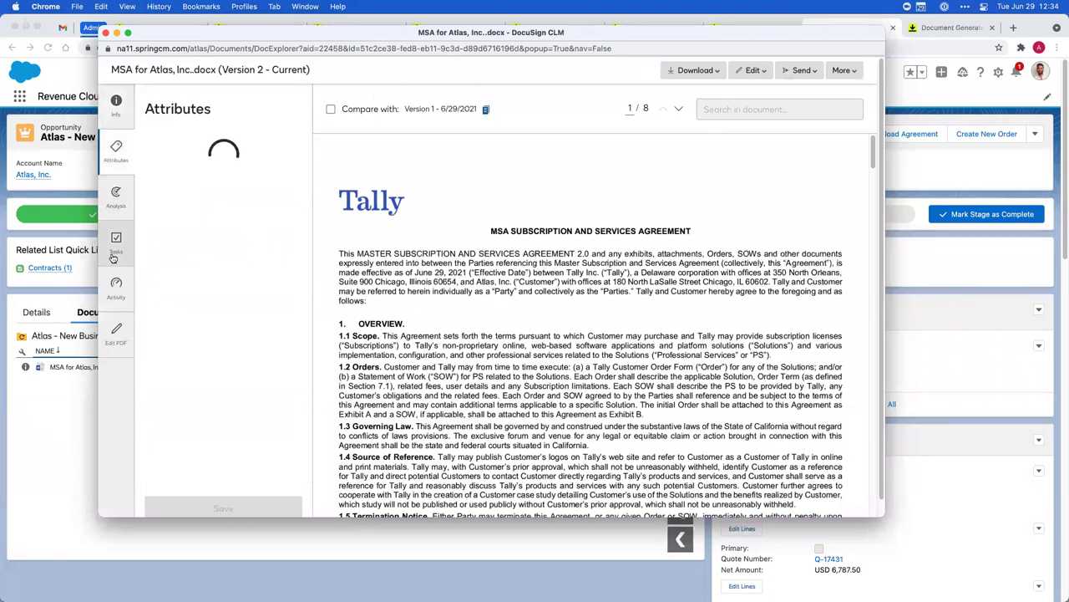
left_click(116, 239)
left_click(209, 258)
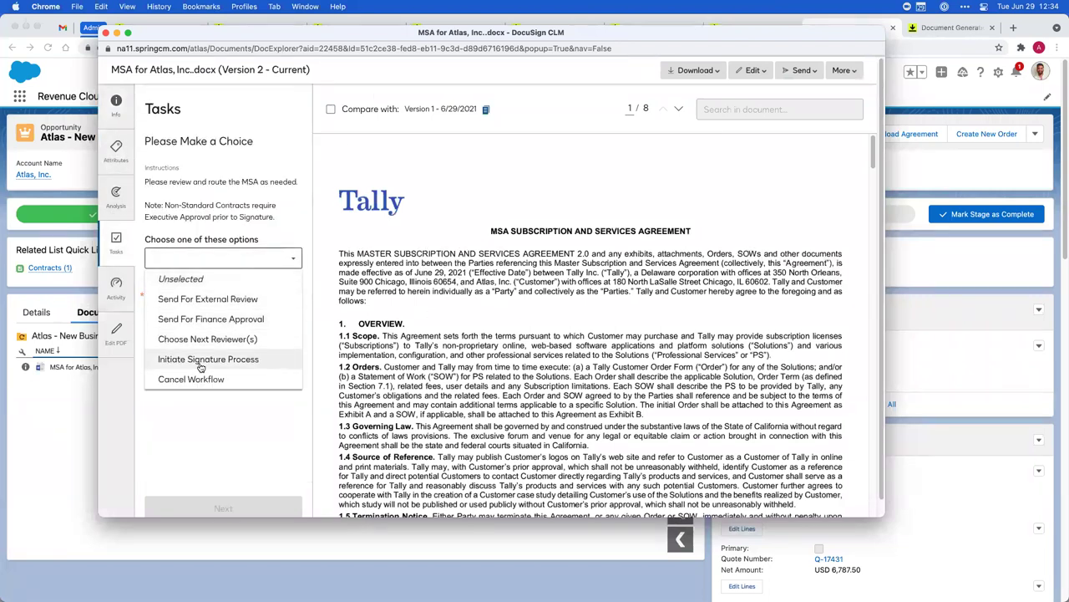
left_click(203, 358)
left_click(201, 308)
type("All good here.")
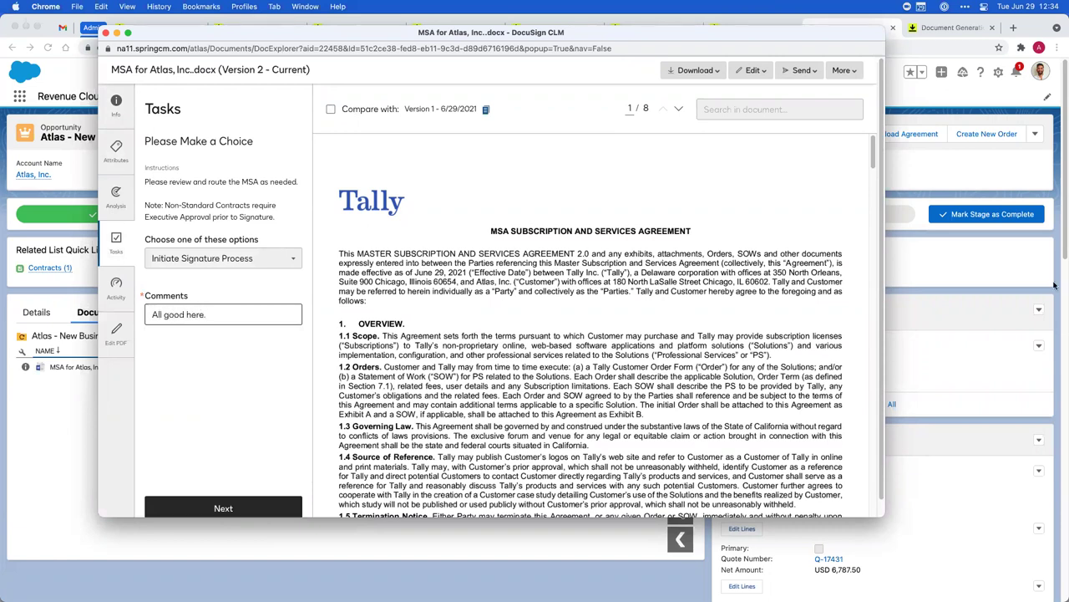
left_click(764, 73)
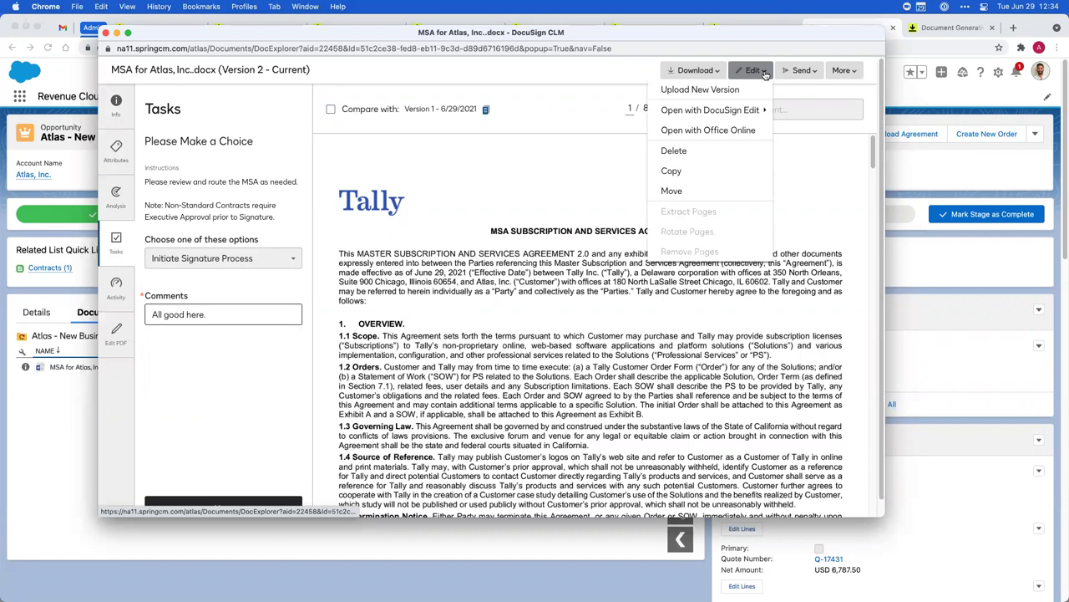
left_click(709, 72)
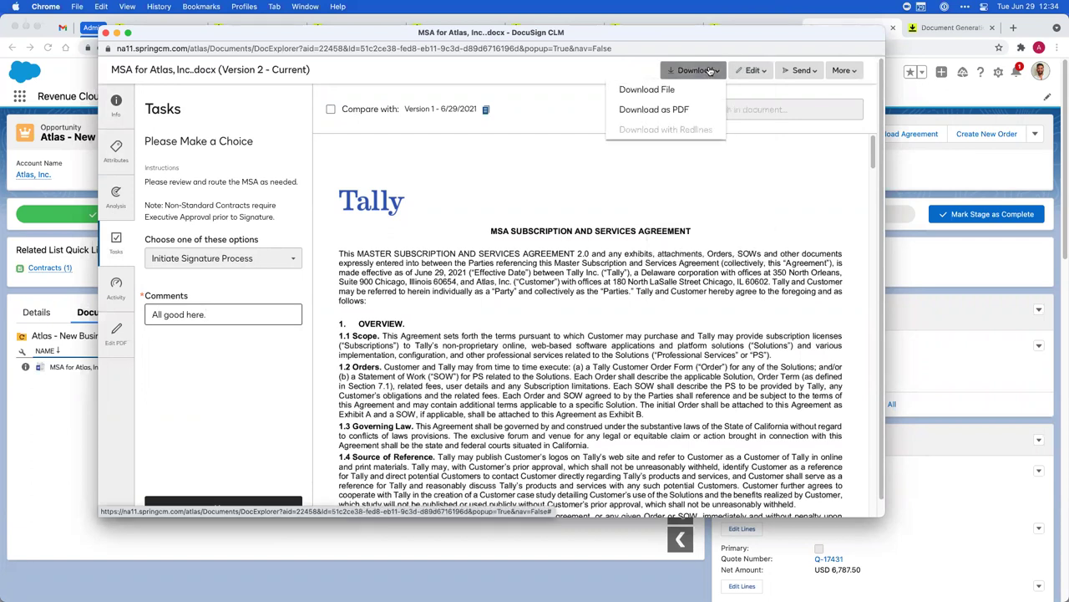
scroll(275, 451, "down", 1)
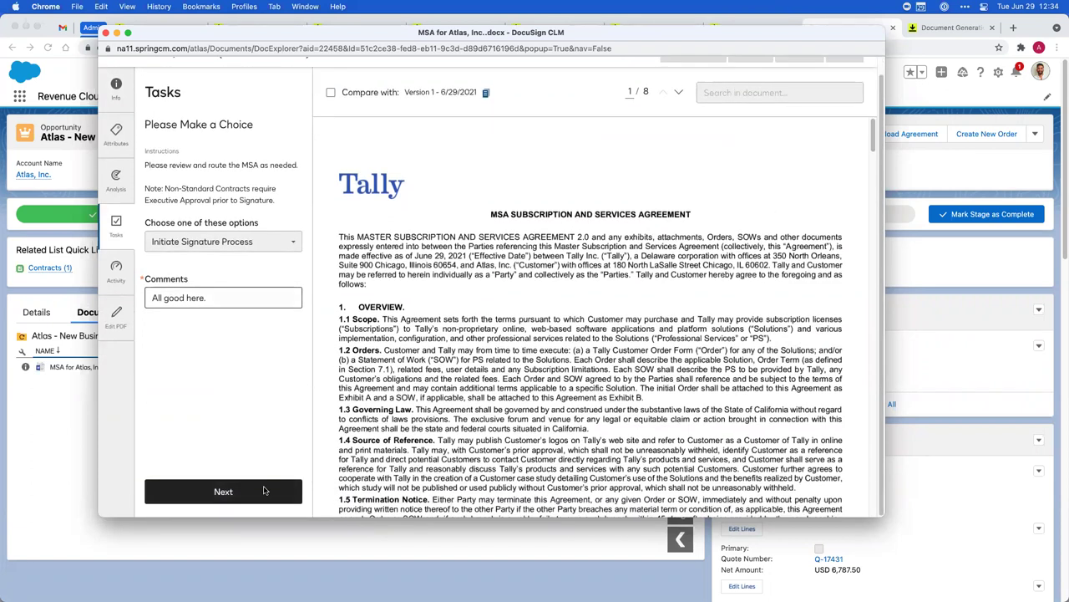
left_click(264, 491)
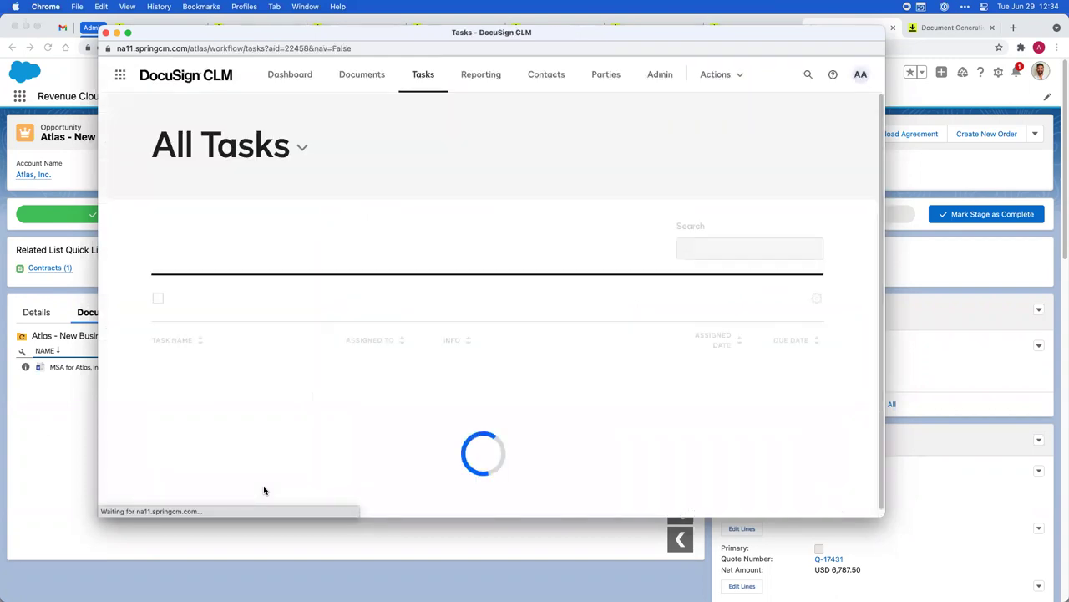
left_click(105, 33)
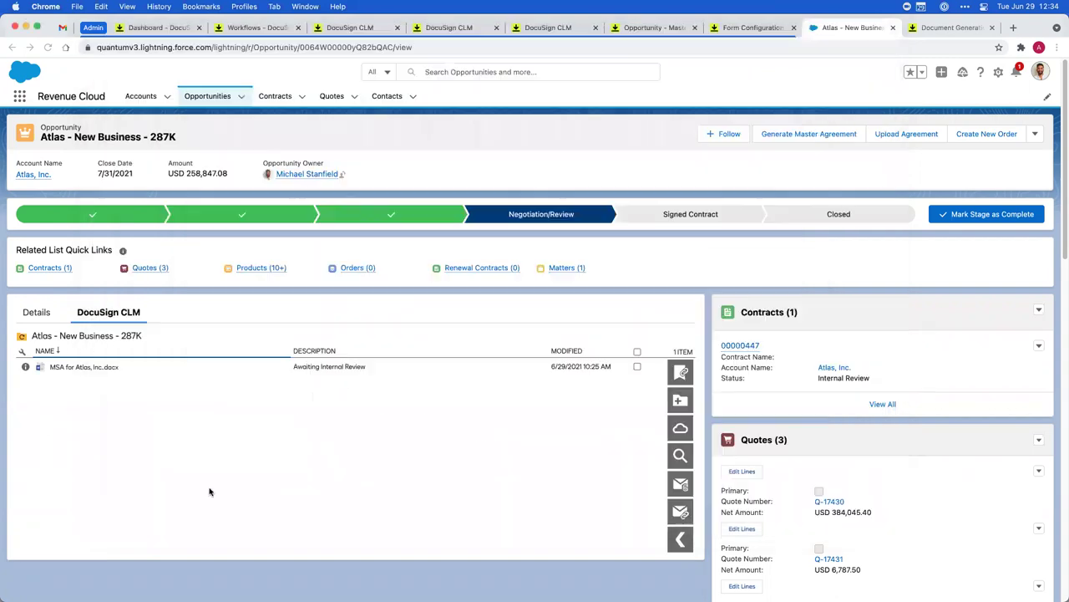
left_click(130, 337)
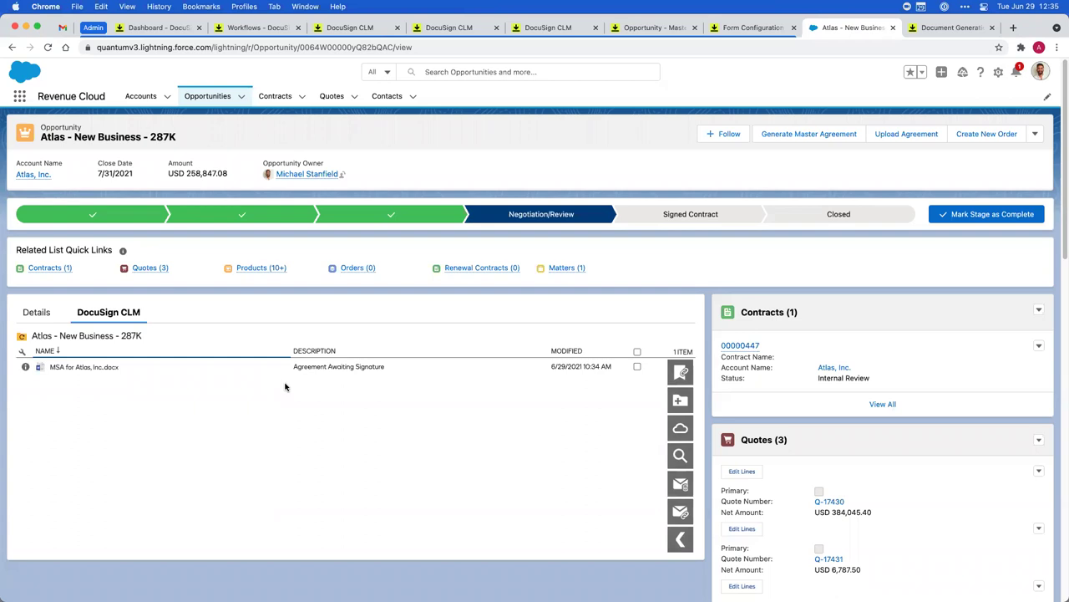
Return to the MSA - Contract Review designer and inspect the properties of the Legal Review and Send for Signature 1 steps.
left_click(456, 22)
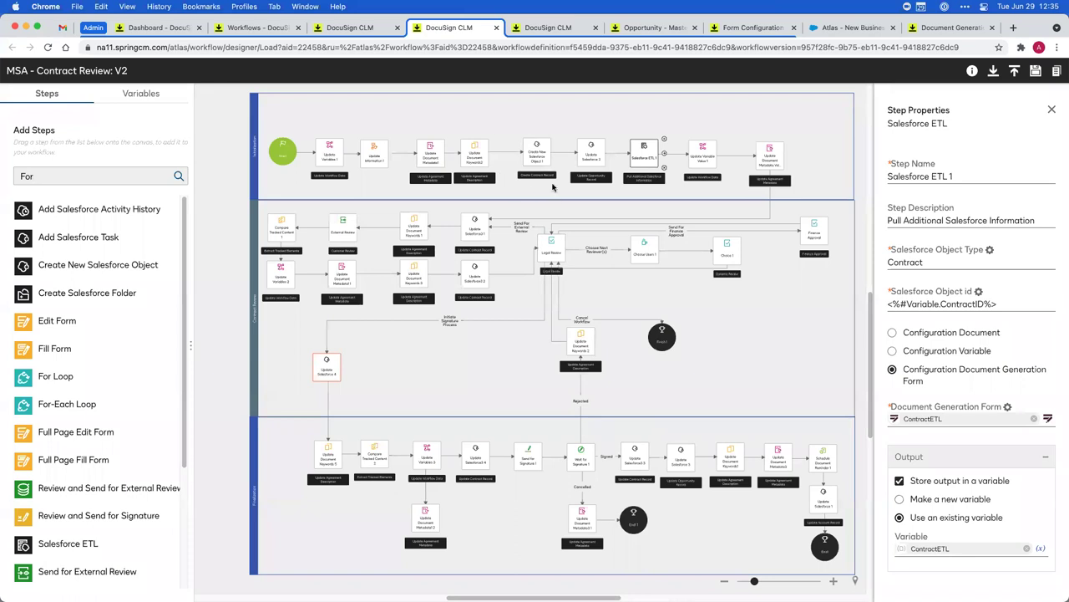
left_click(558, 248)
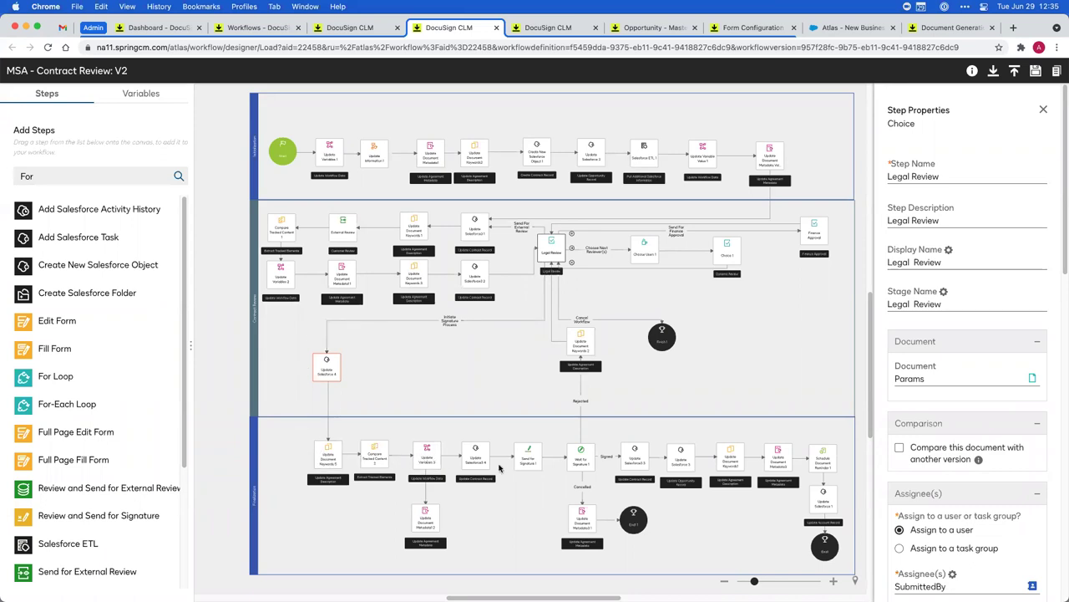
left_click(526, 458)
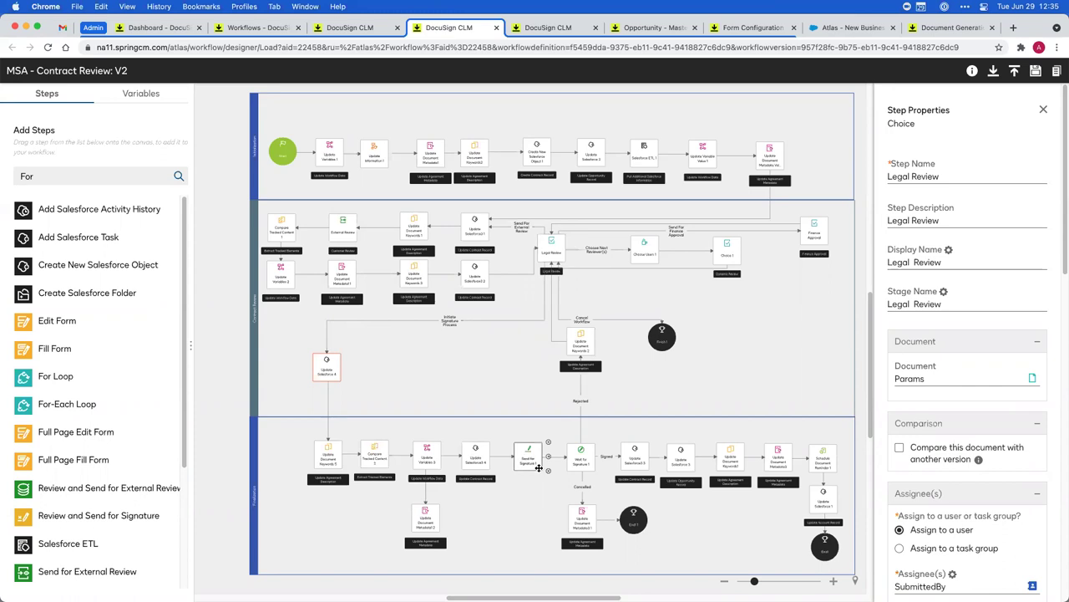
left_click(835, 577)
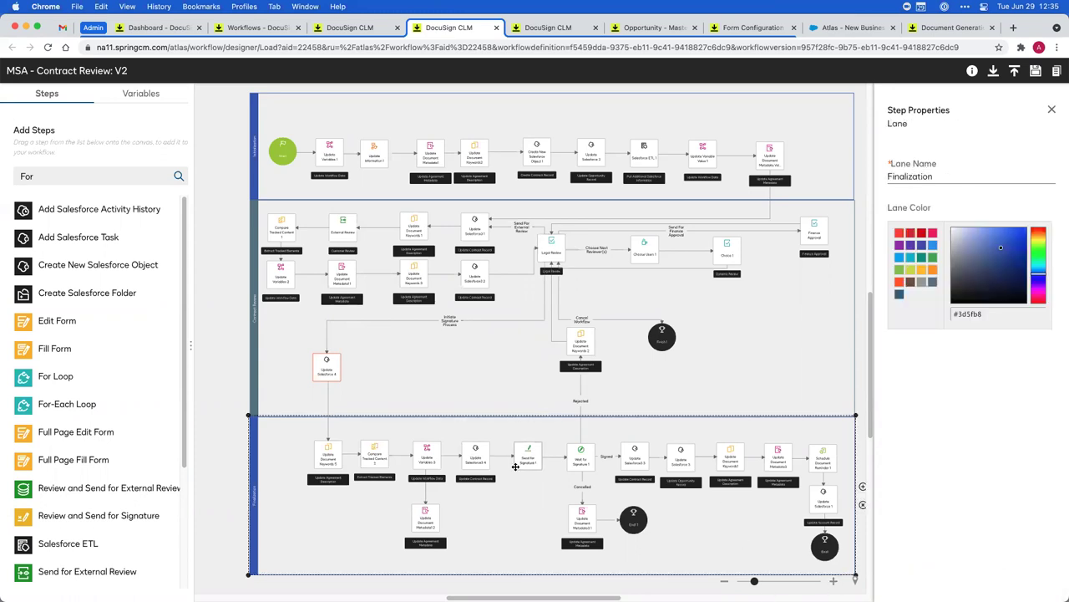
left_click(834, 580)
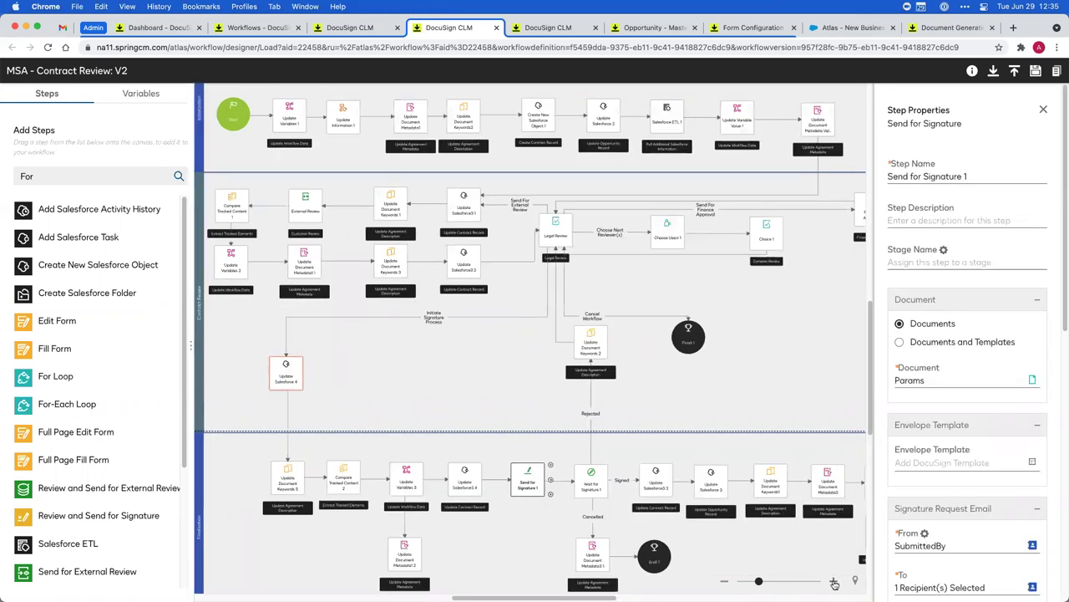
left_click(834, 581)
left_click(405, 315)
left_click(416, 371)
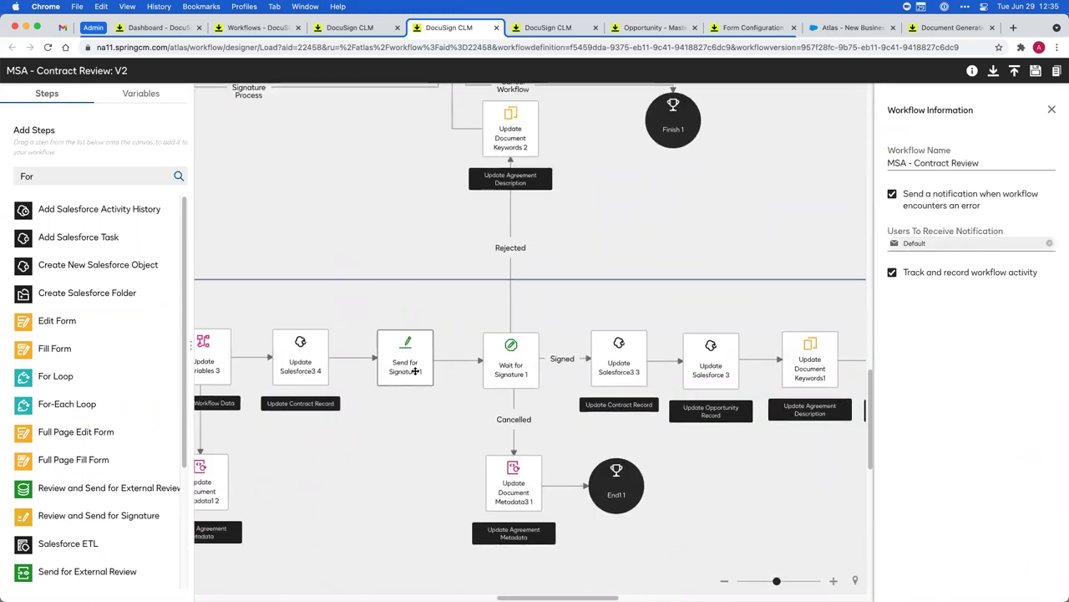
scroll(947, 350, "down", 5)
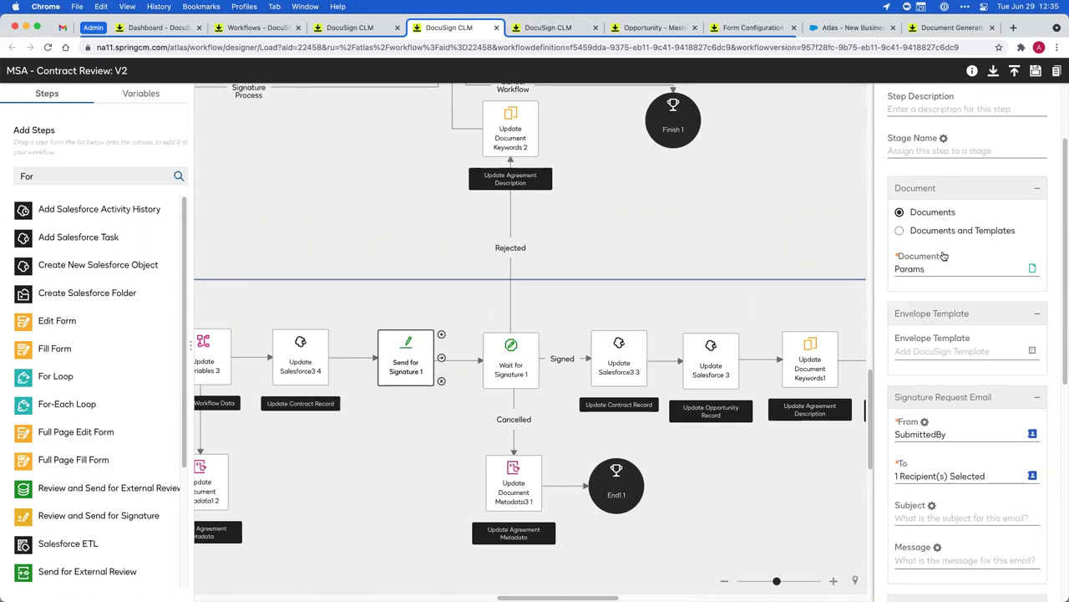
scroll(969, 317, "down", 4)
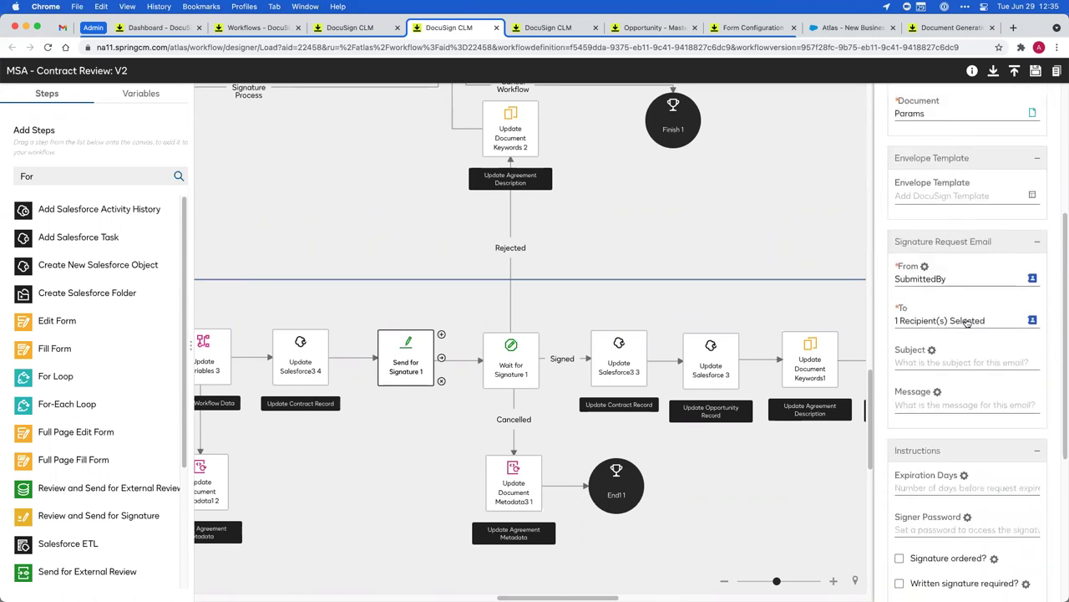
Examine the signature request's recipient list and the recipient's signer type and authentication options, leaving them unchanged.
left_click(961, 322)
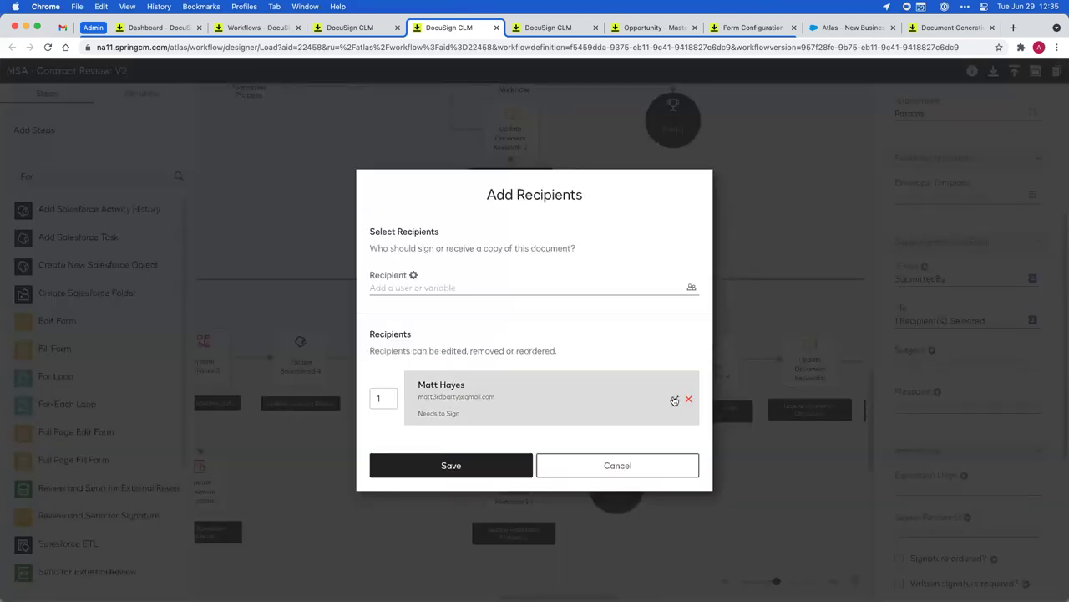
left_click(675, 399)
left_click(599, 397)
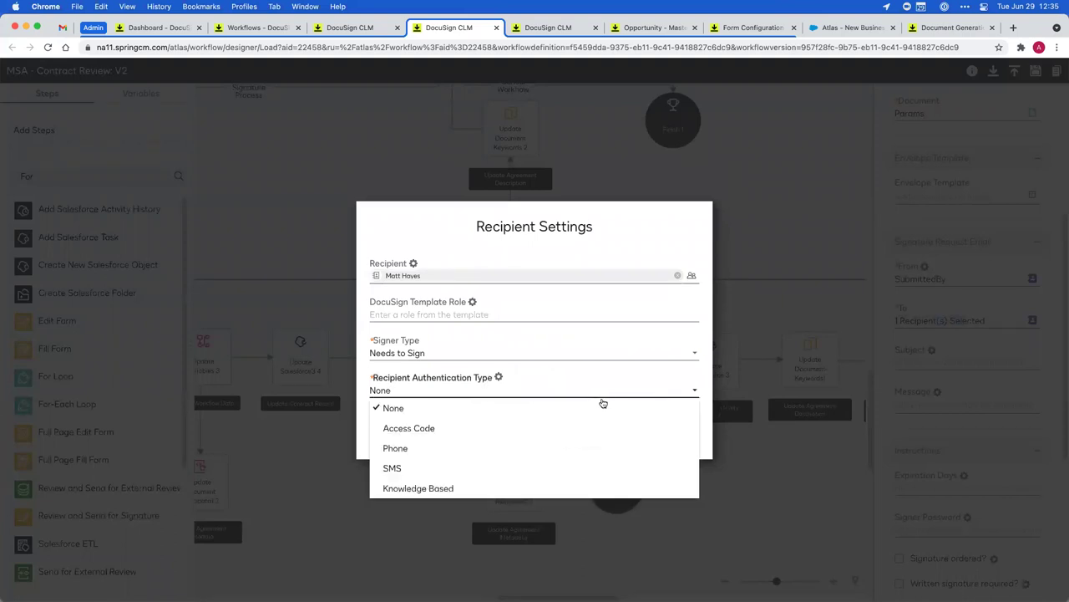
left_click(600, 364)
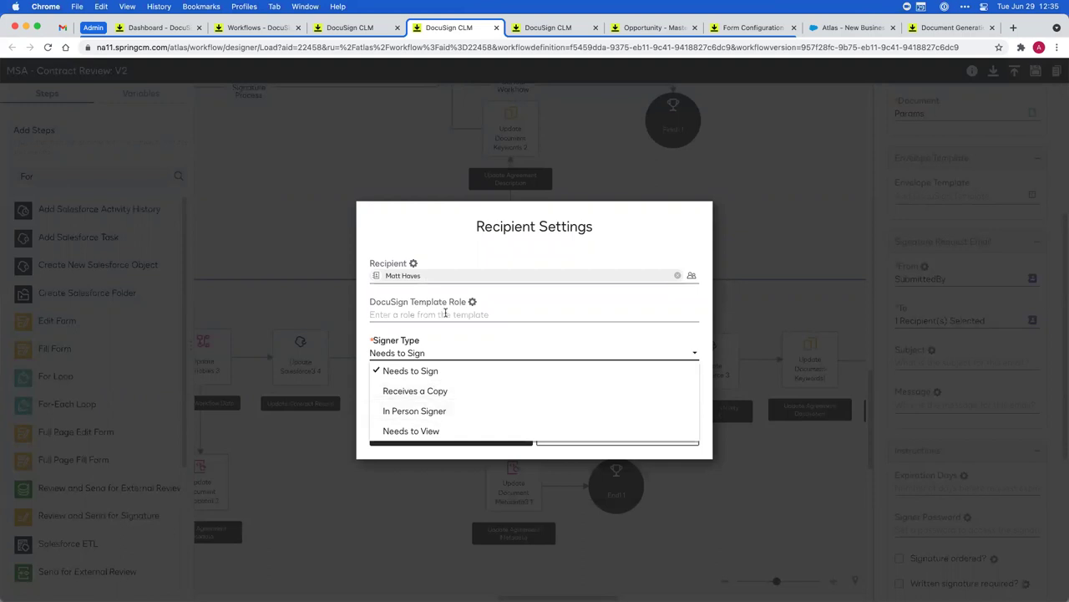
left_click(533, 336)
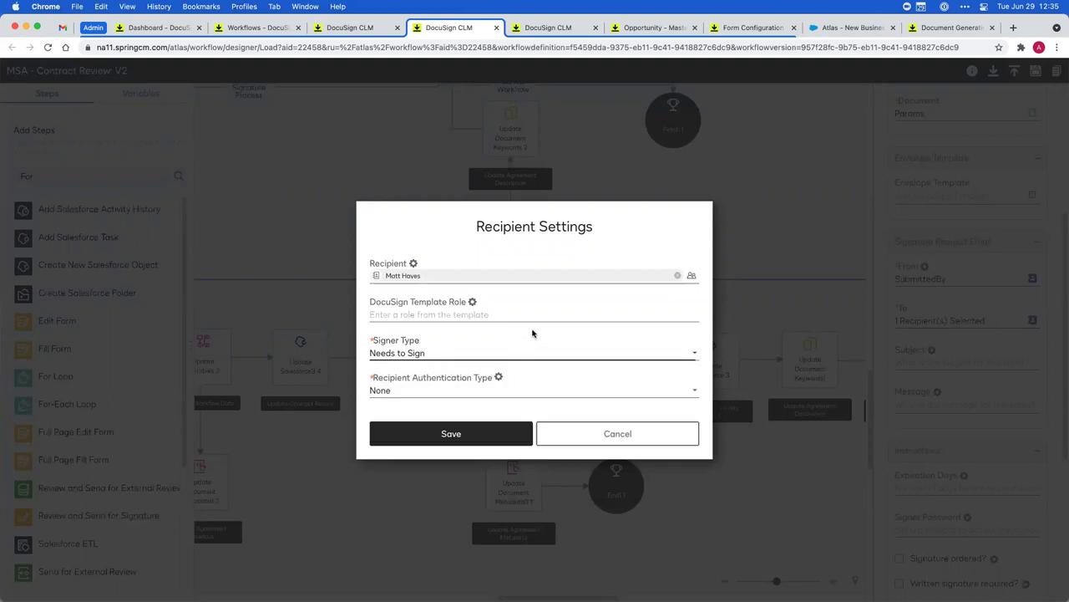
left_click(610, 435)
left_click(609, 463)
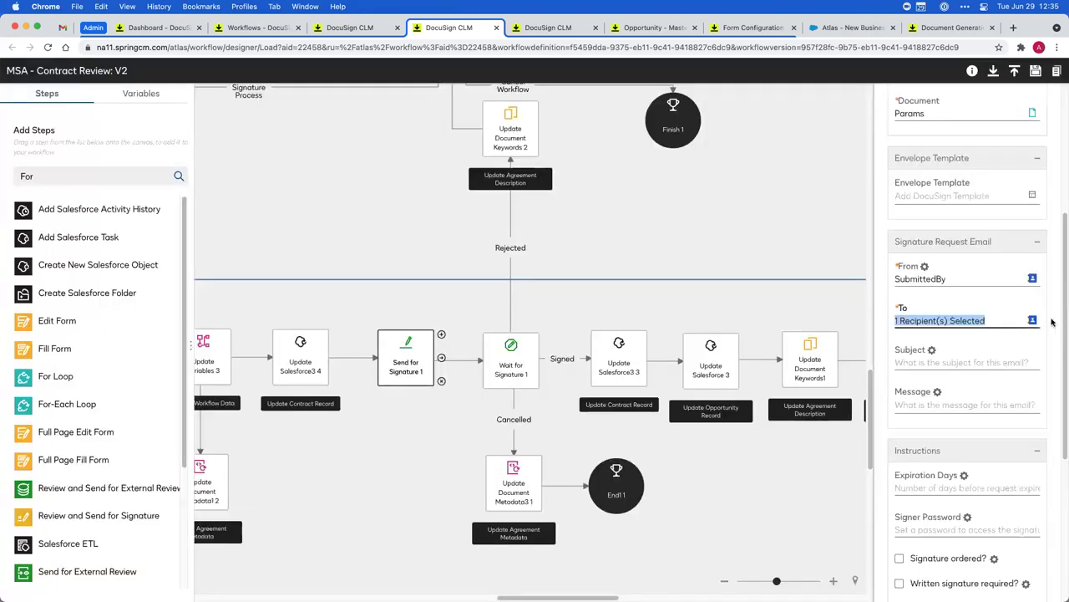
left_click(977, 327)
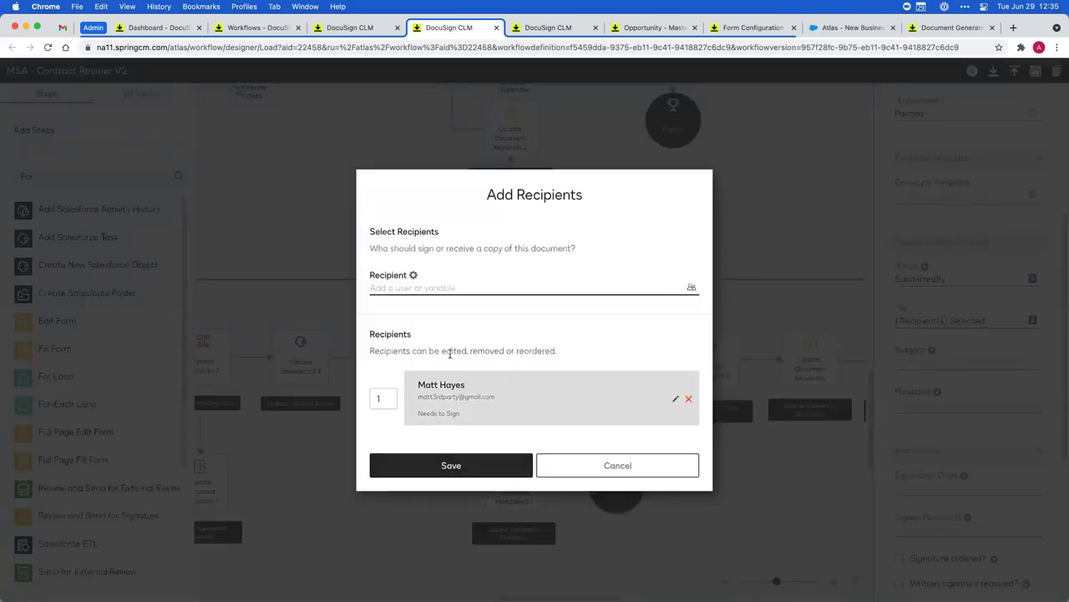
left_click(639, 467)
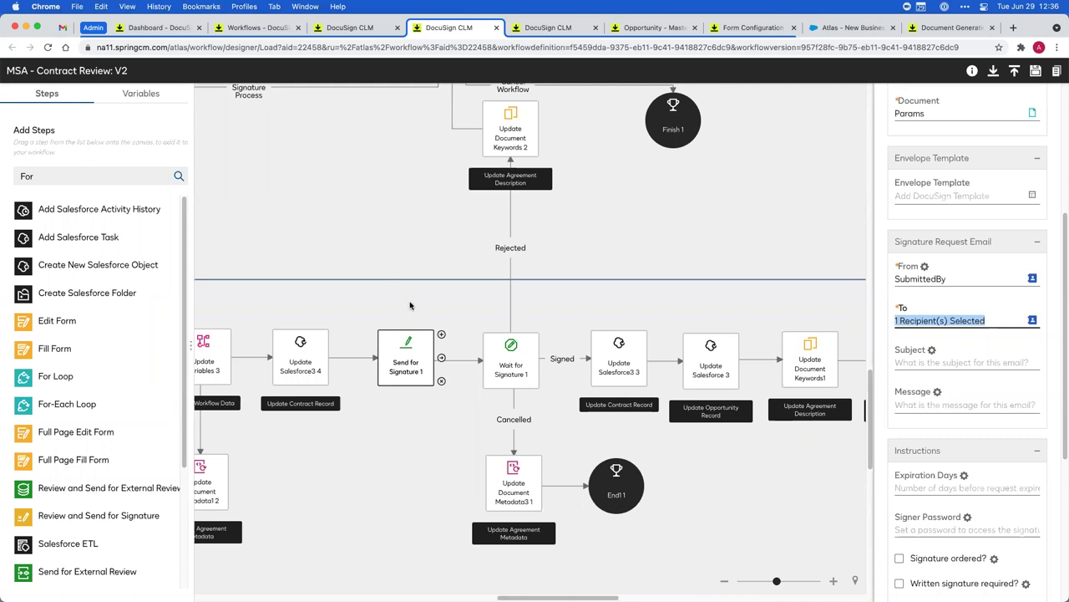
Filter the available steps by "Work", and place a Workflow step near End1 1 on the canvas only to delete it.
double_click(50, 175)
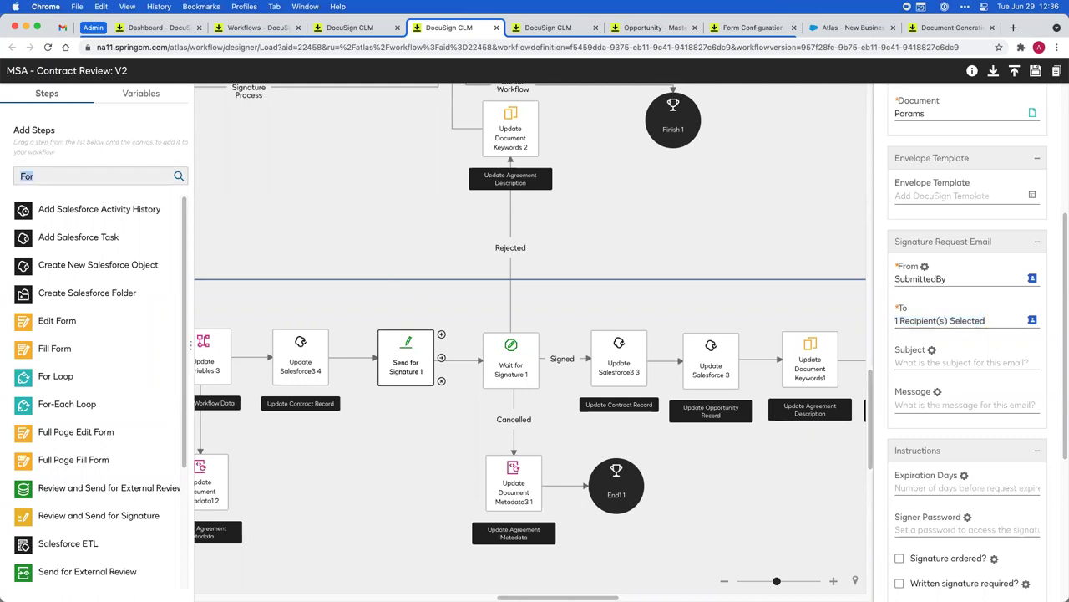
type("Work")
left_click_drag(33, 265, 697, 478)
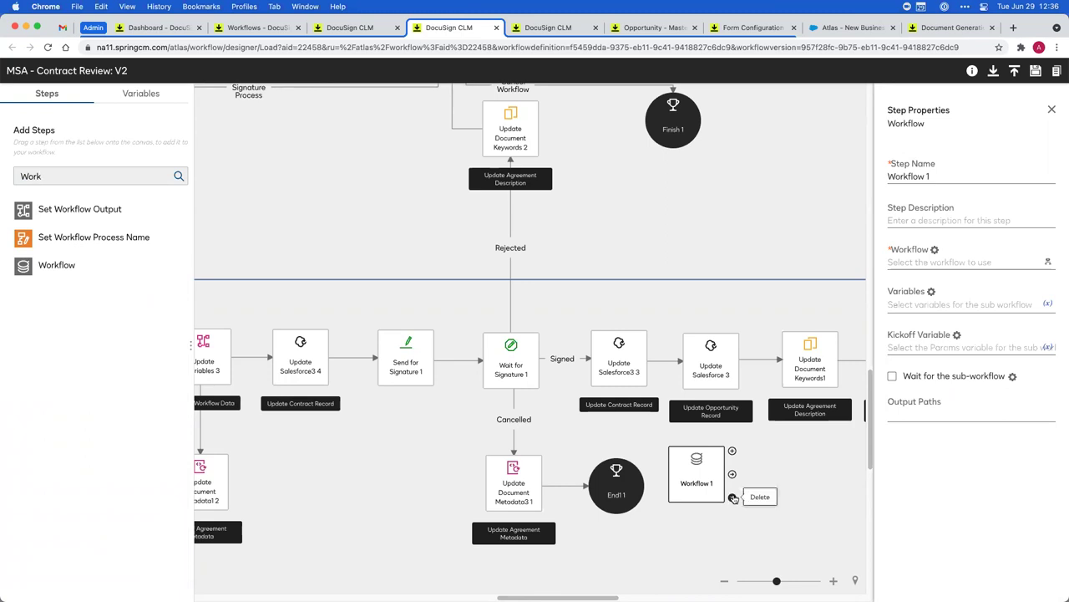
left_click(733, 497)
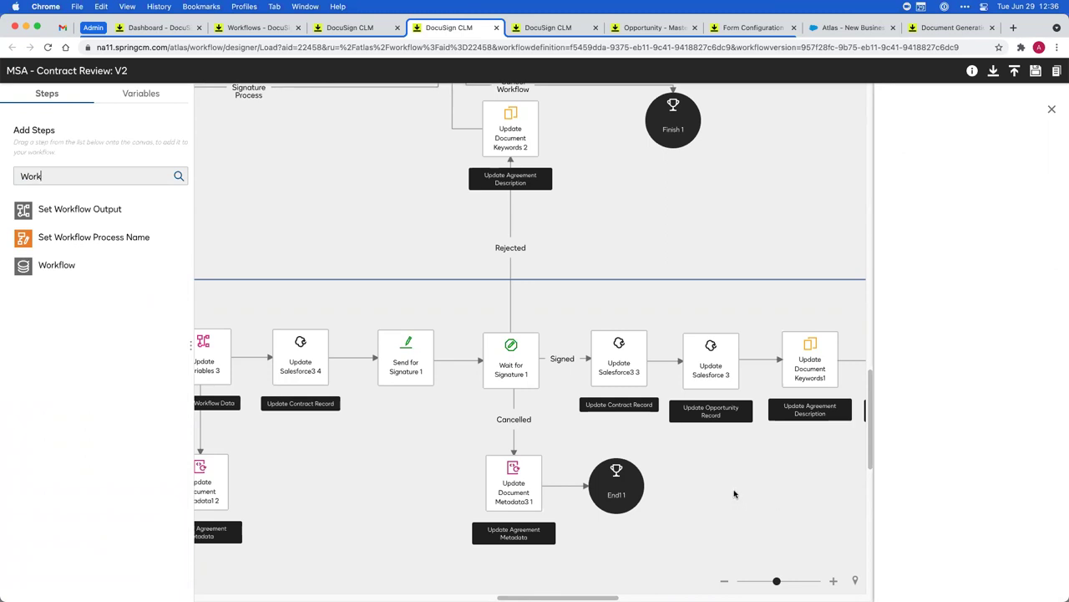
Switch to the DocuSignCLM-API-Authorization workflow and inspect the properties of Update Variable Value 2 and Http Client 2.
left_click(559, 28)
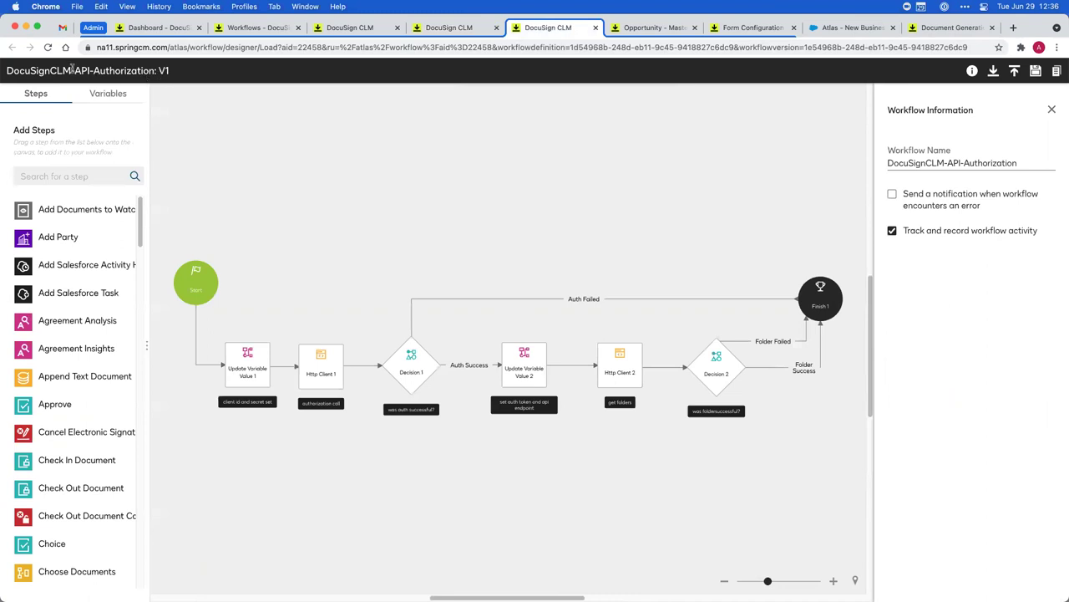
left_click_drag(71, 70, 359, 491)
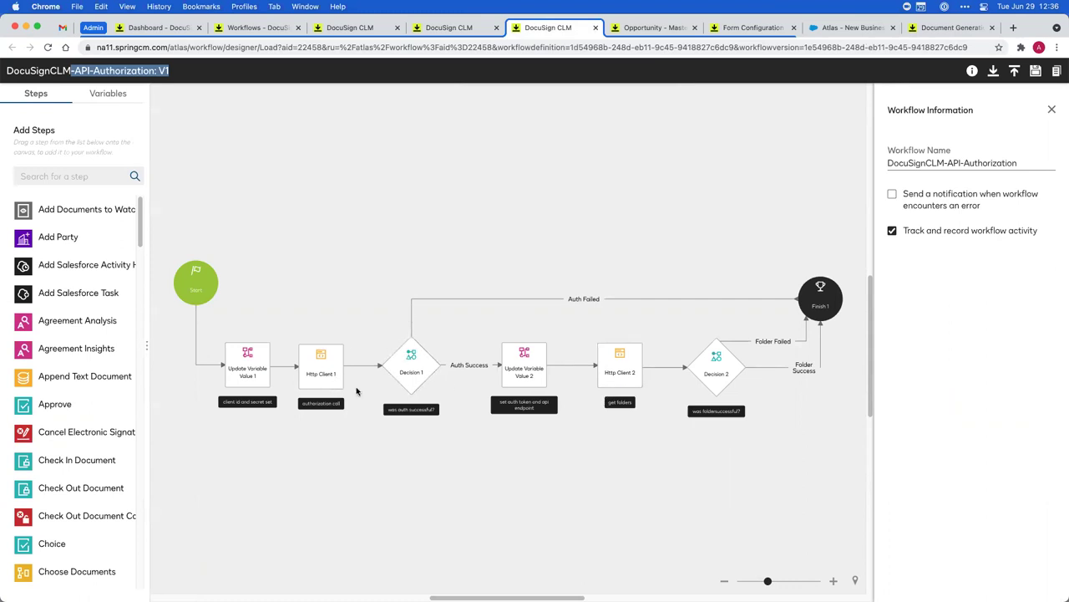
left_click(513, 368)
scroll(945, 415, "down", 3)
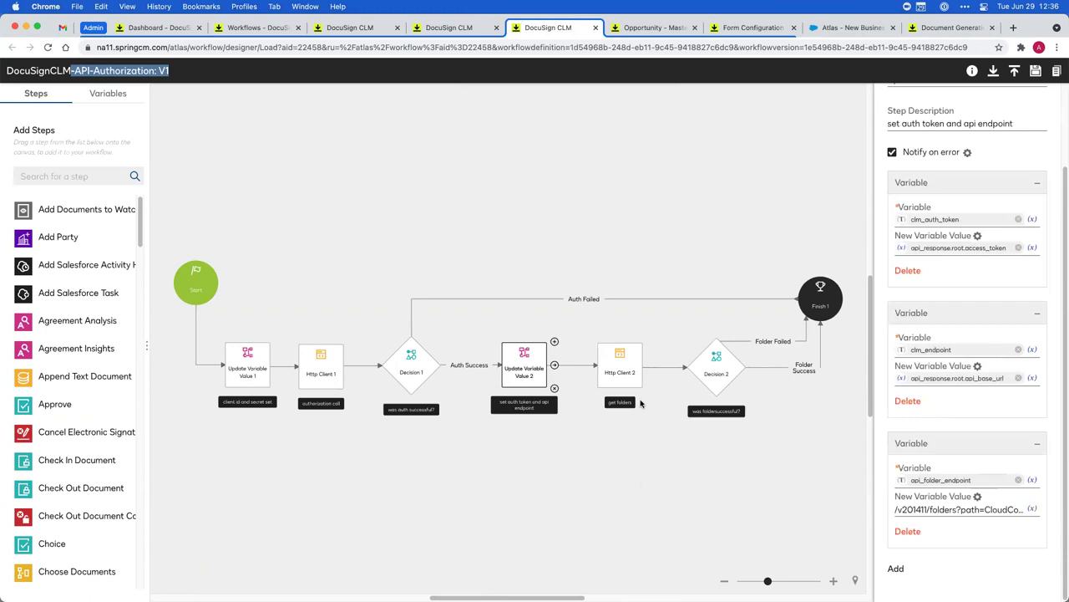
left_click(608, 376)
scroll(1009, 413, "down", 5)
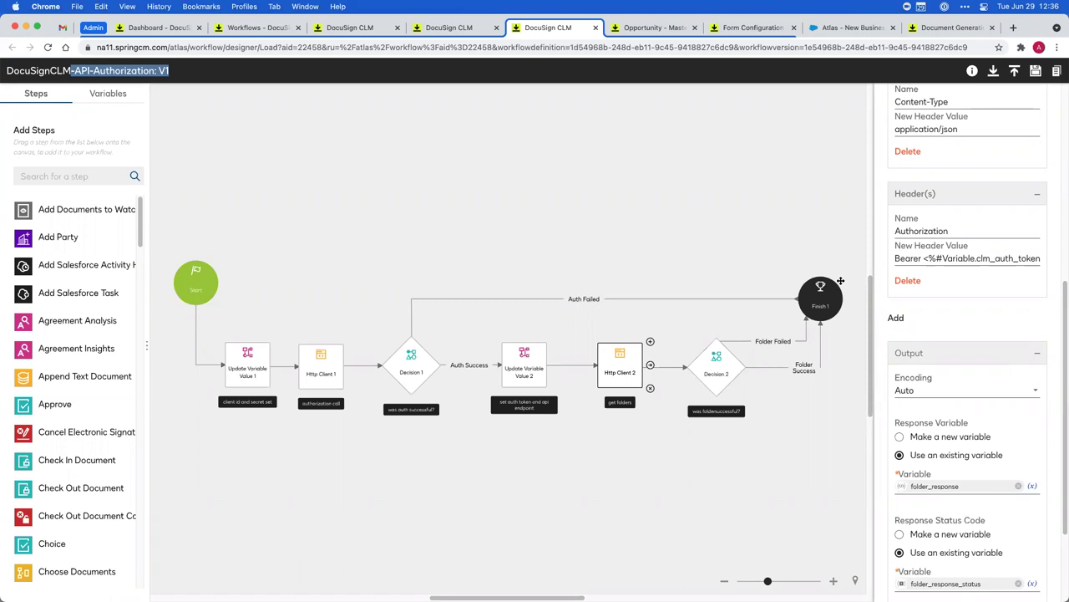
Return to the MSA - Contract Review designer and examine the document and signature request email settings of Send for Signature 1.
left_click(439, 28)
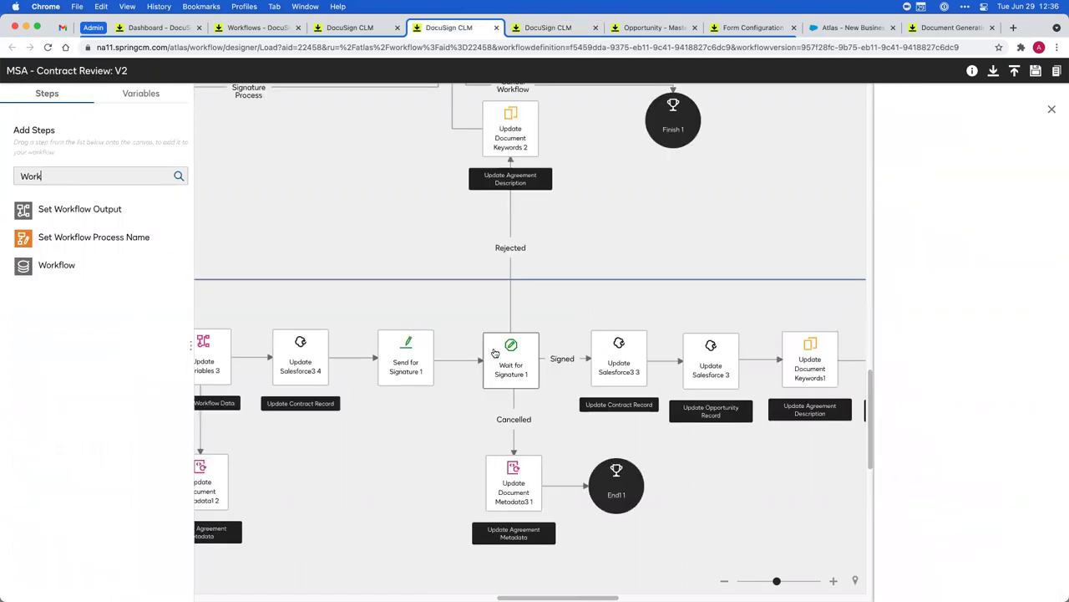
left_click(407, 353)
scroll(970, 427, "down", 3)
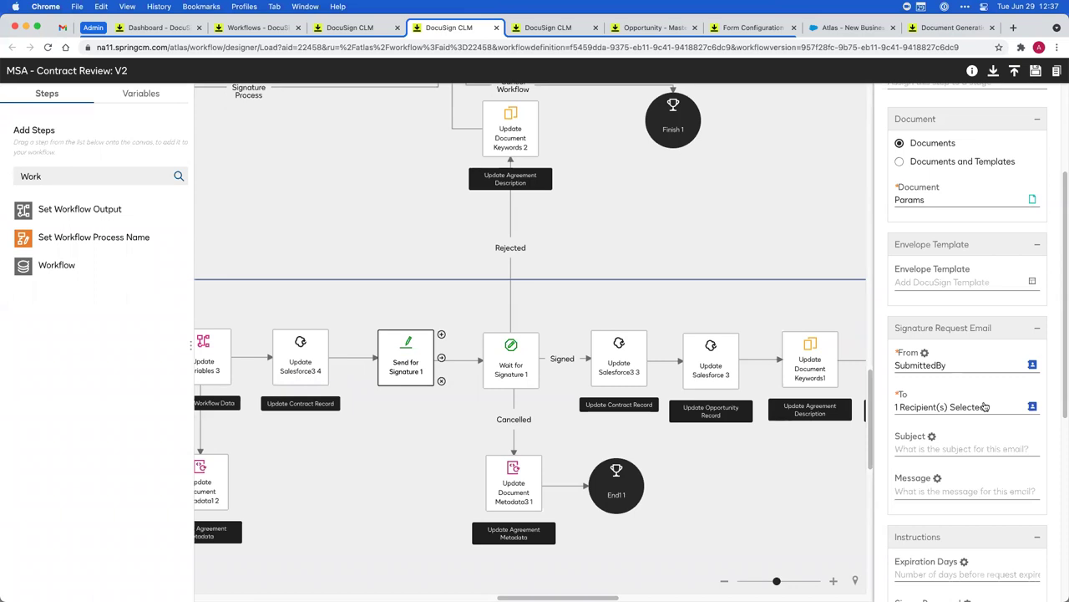
Switch to the External Party browser profile and open the document for signing from the DocuSign signature request email in the inbox.
left_click(355, 28)
left_click(244, 5)
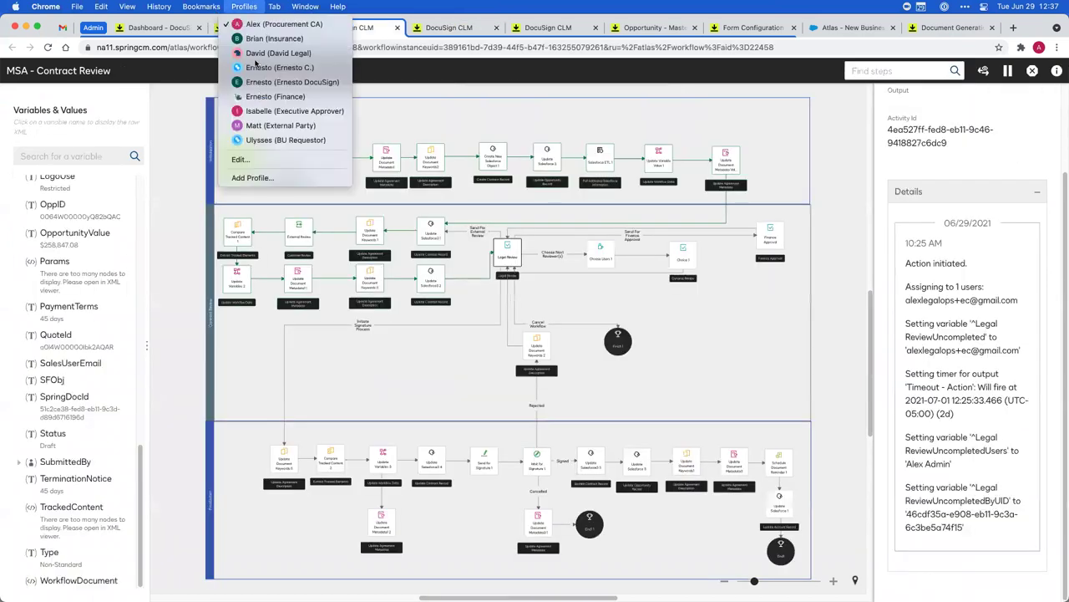
left_click(280, 125)
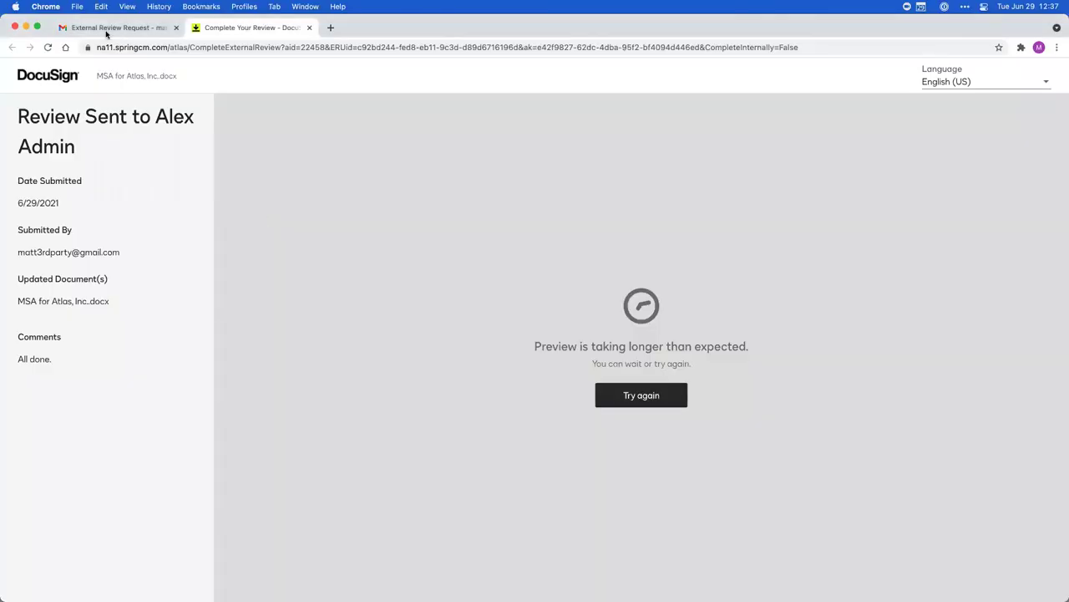
left_click(108, 28)
left_click(100, 146)
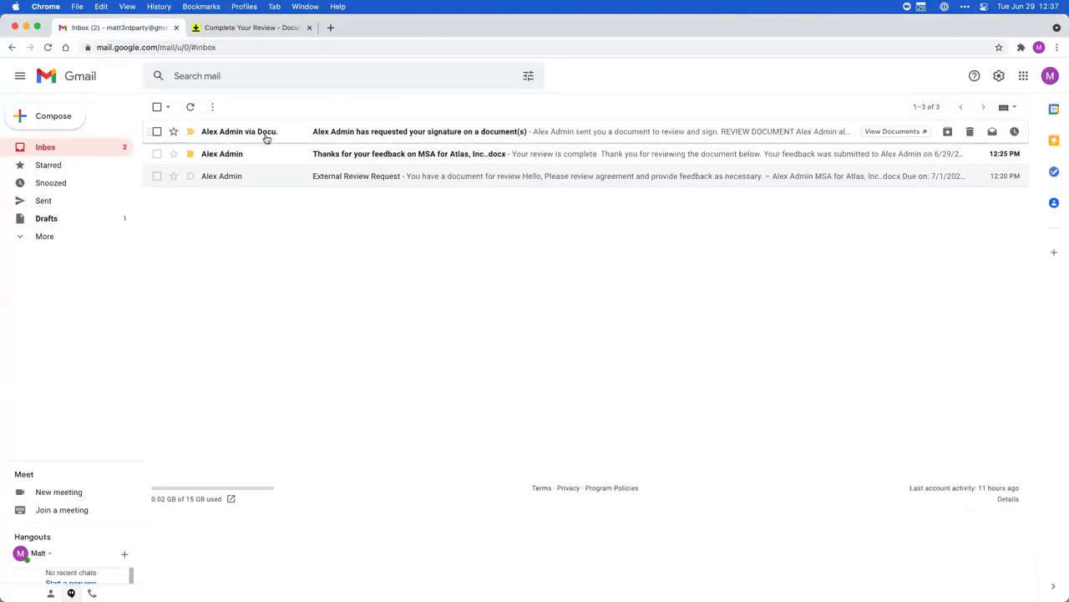
left_click(266, 135)
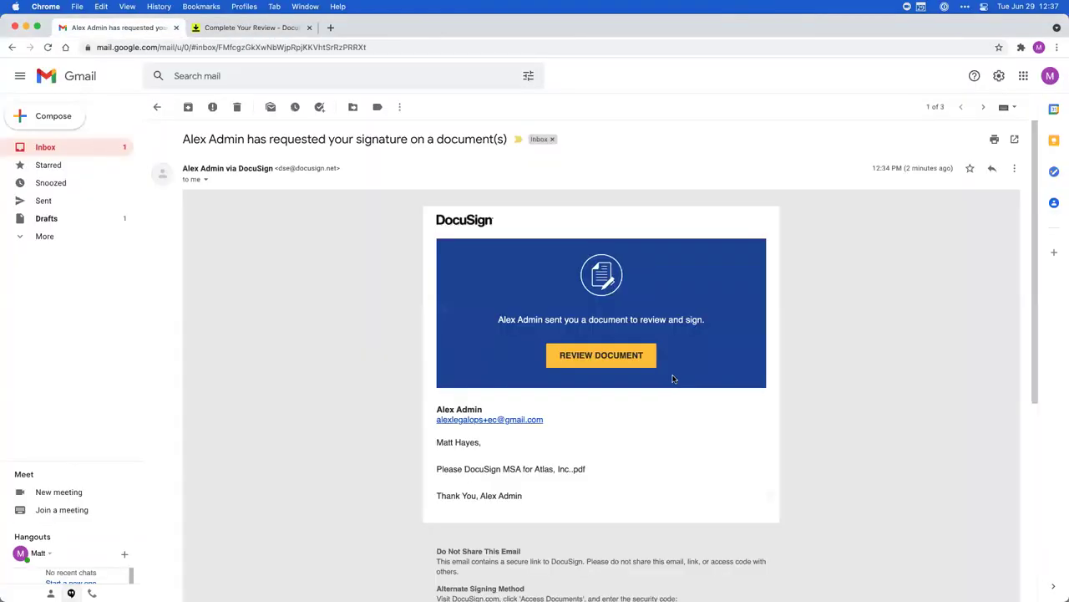
left_click(620, 353)
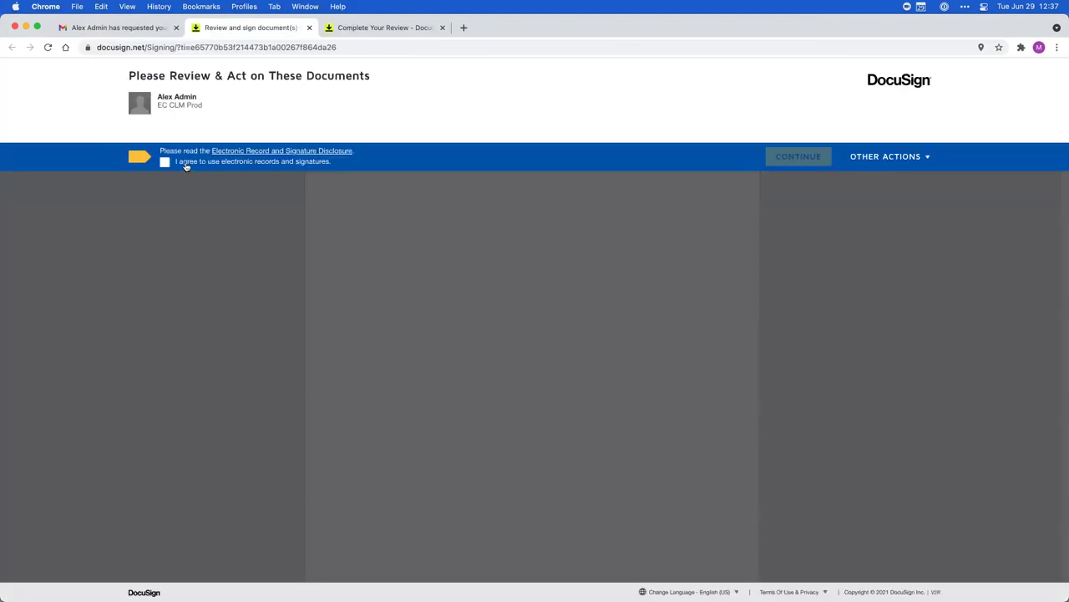
Agree to use electronic records and signatures, look over the other signing actions, and continue to the document.
left_click(185, 165)
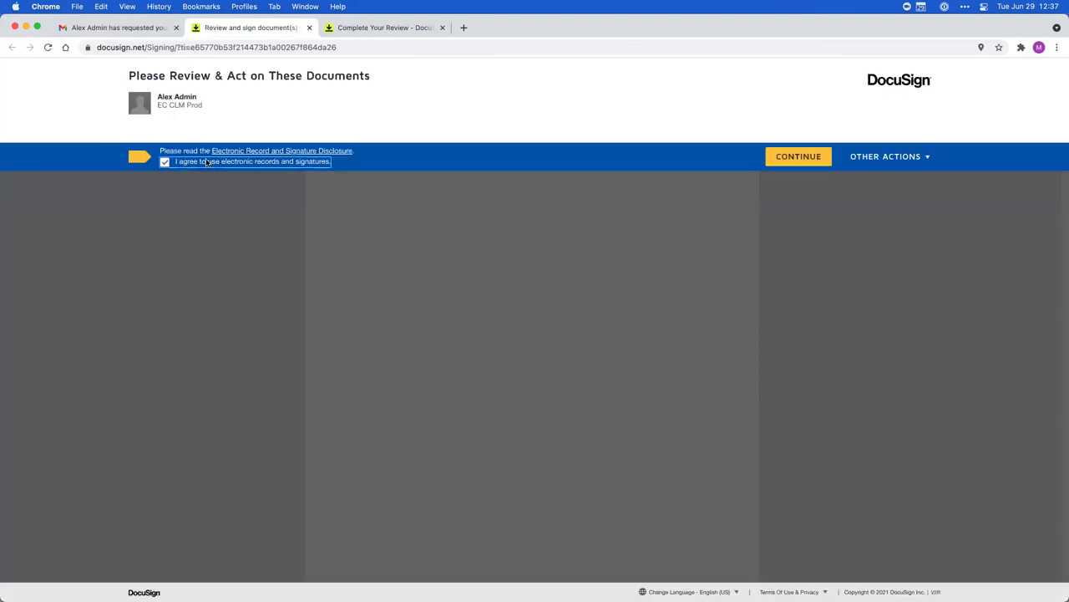
left_click(881, 166)
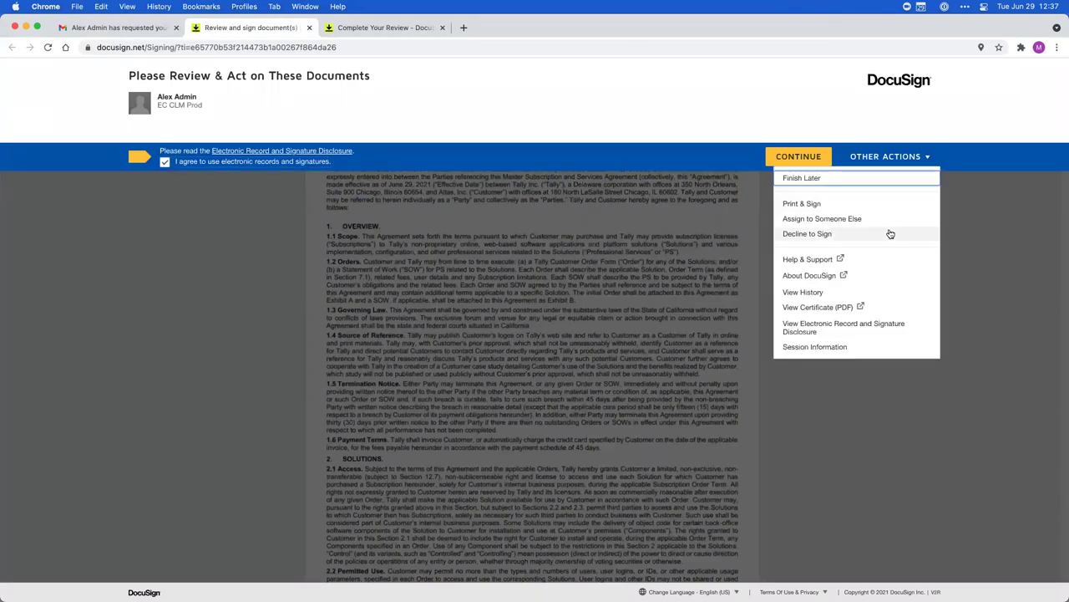
left_click(778, 159)
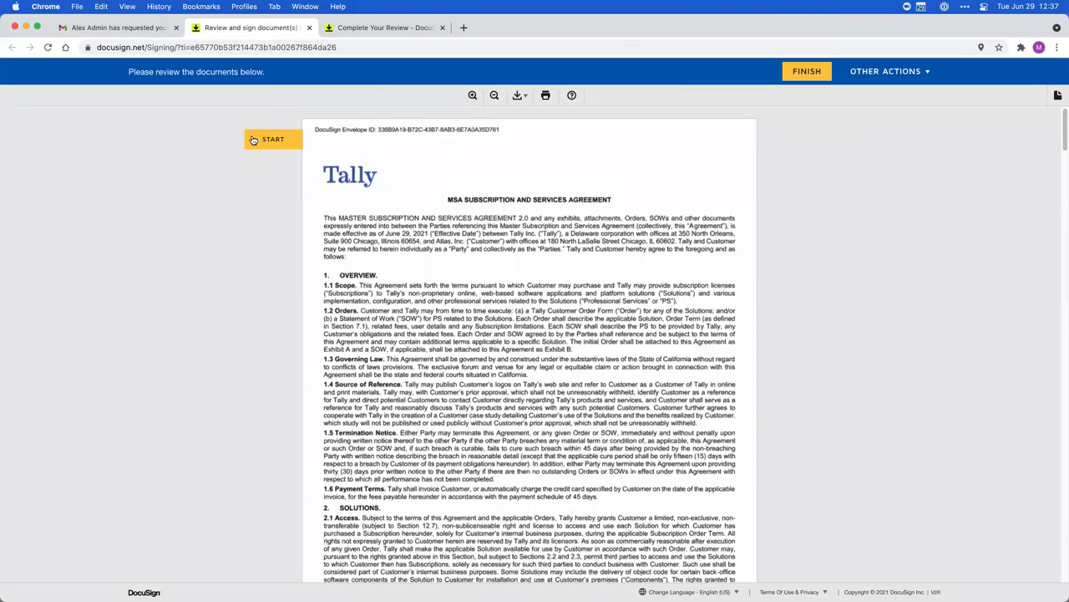
Sign the MSA for Atlas, Inc. in the customer's signature field, finish signing, and decline the DocuSign login offer.
left_click(261, 138)
left_click(585, 348)
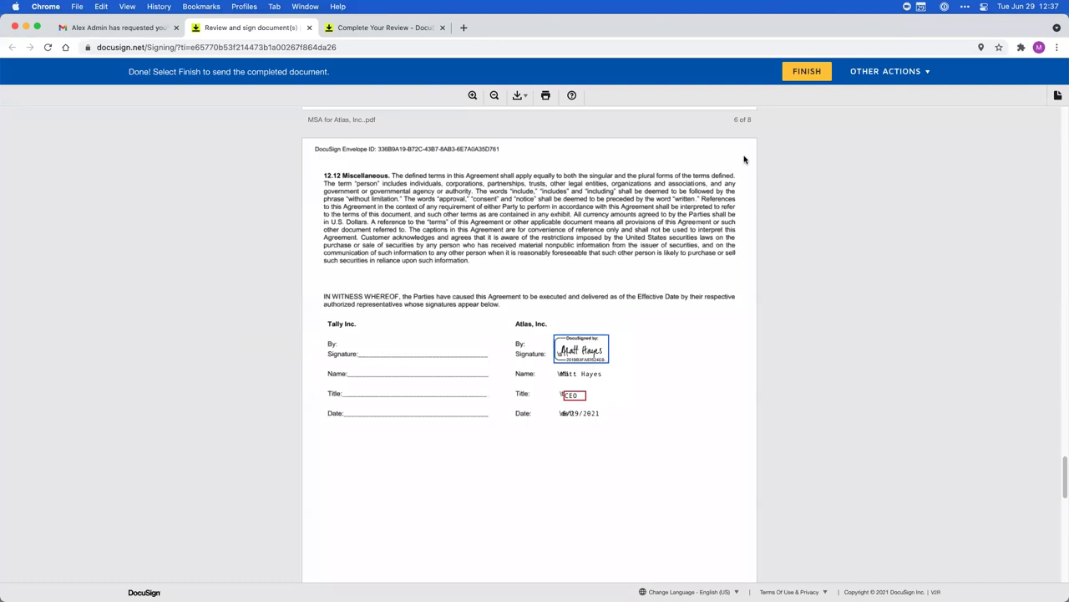
left_click(807, 71)
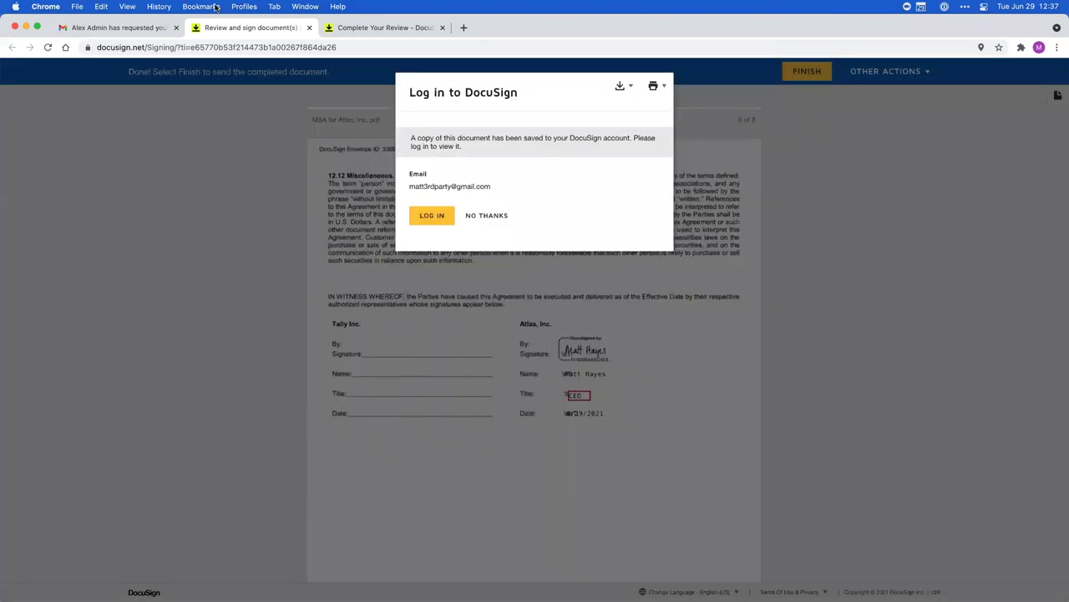
left_click(486, 216)
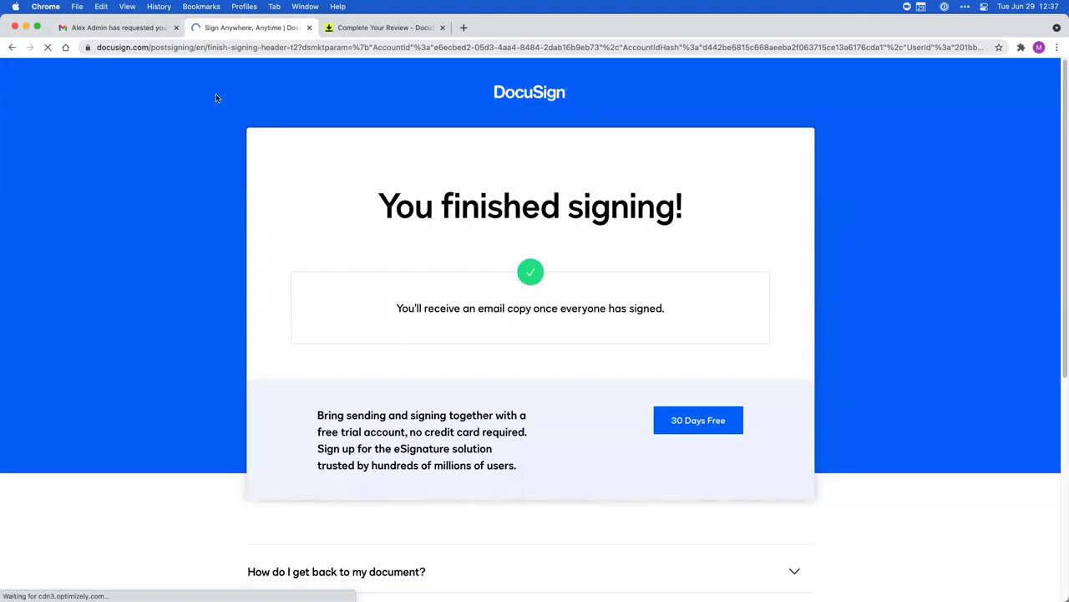
Switch back to the Procurement CA browser profile and check the Atlas - New Business - 287K opportunity's CLM documents, reloading the record.
left_click(164, 33)
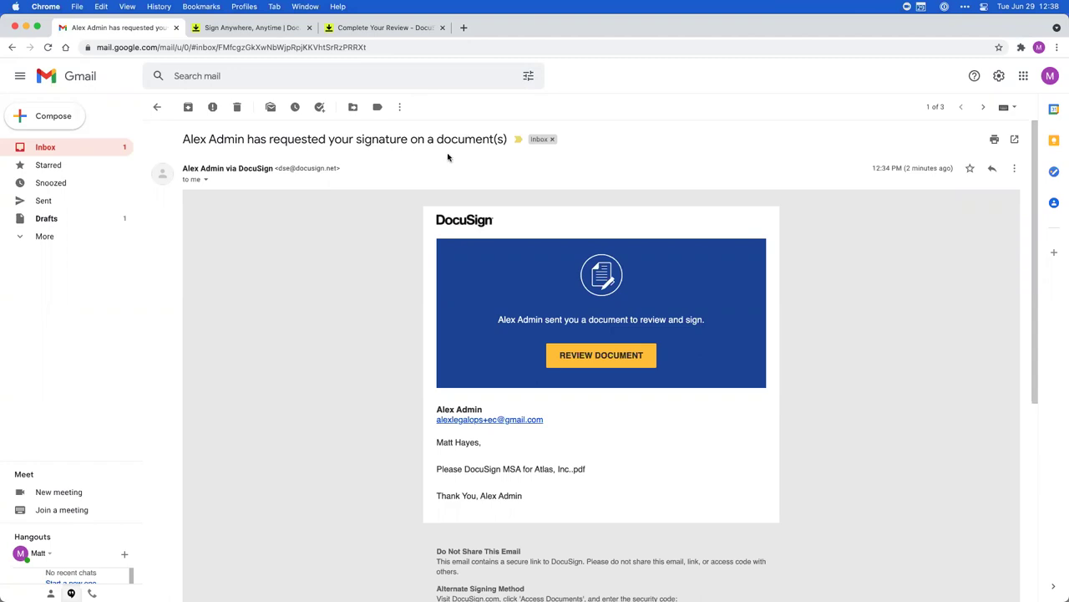
left_click(244, 6)
left_click(250, 23)
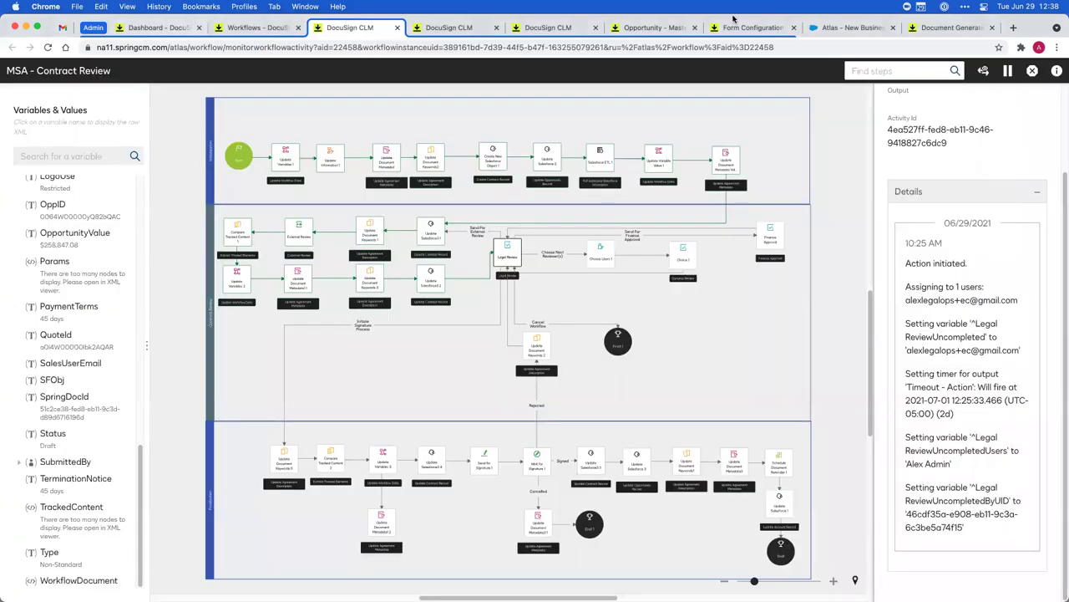
left_click(818, 32)
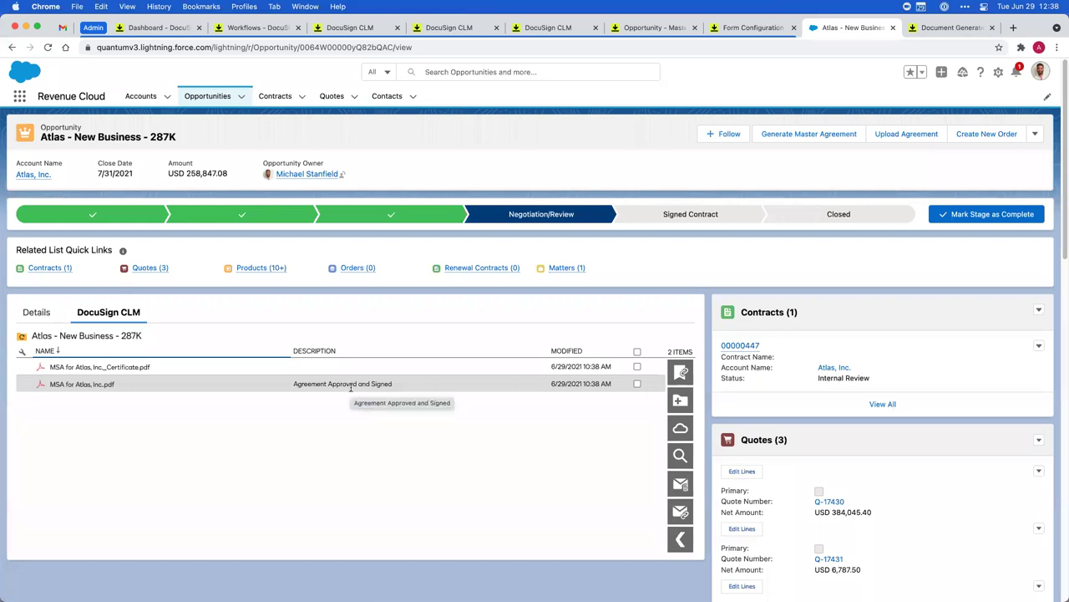
left_click(46, 46)
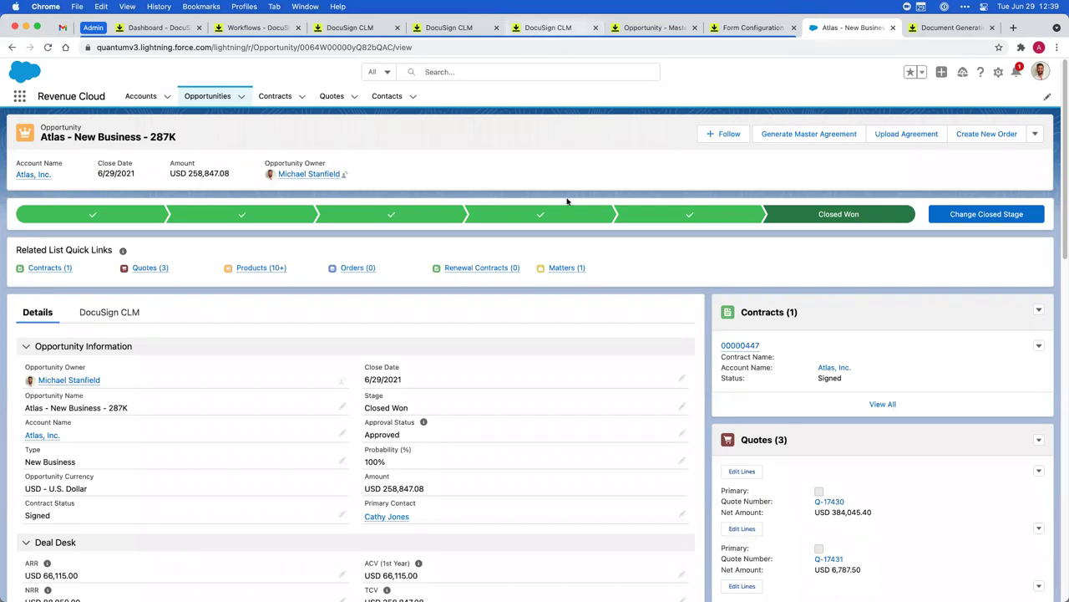
Return to the MSA - Contract Review designer and inspect the properties of Schedule Document Reminder 1 and Update Salesforce 1.
left_click(548, 27)
left_click(452, 27)
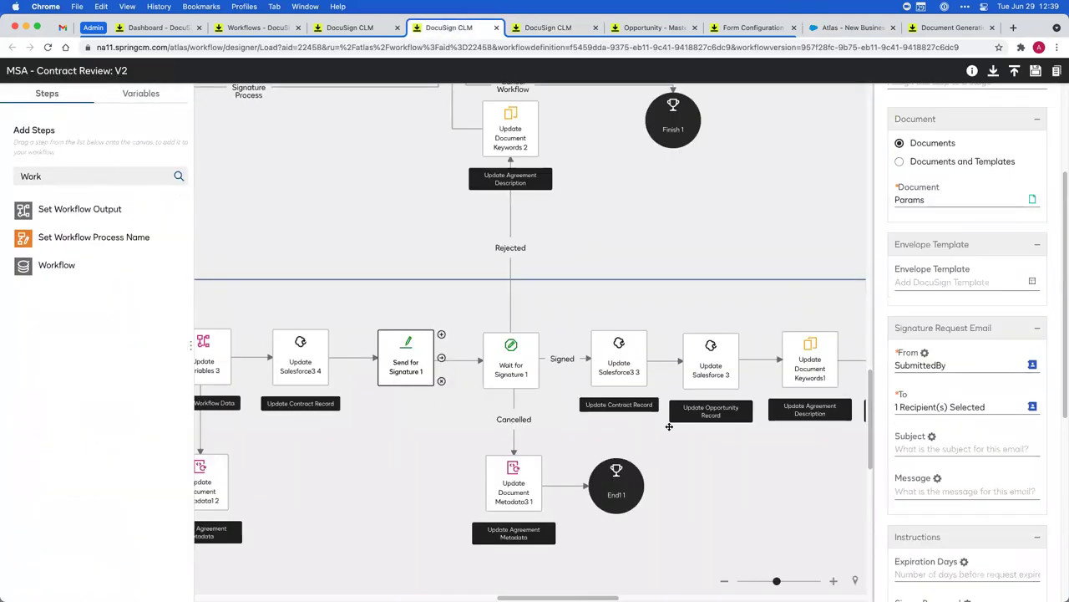
left_click(689, 464)
scroll(680, 417, "right", 5)
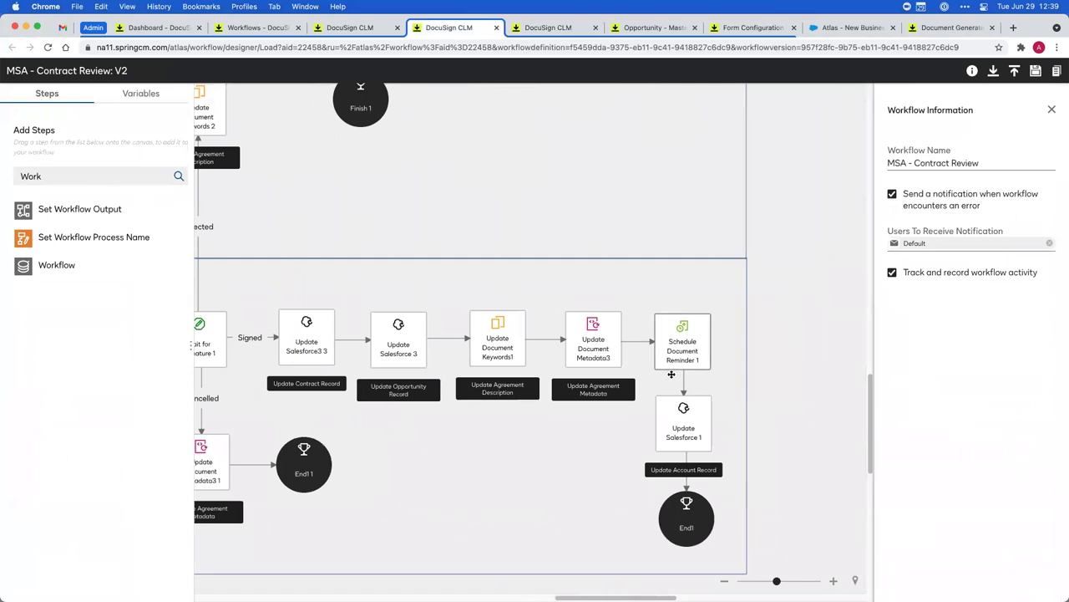
left_click(673, 361)
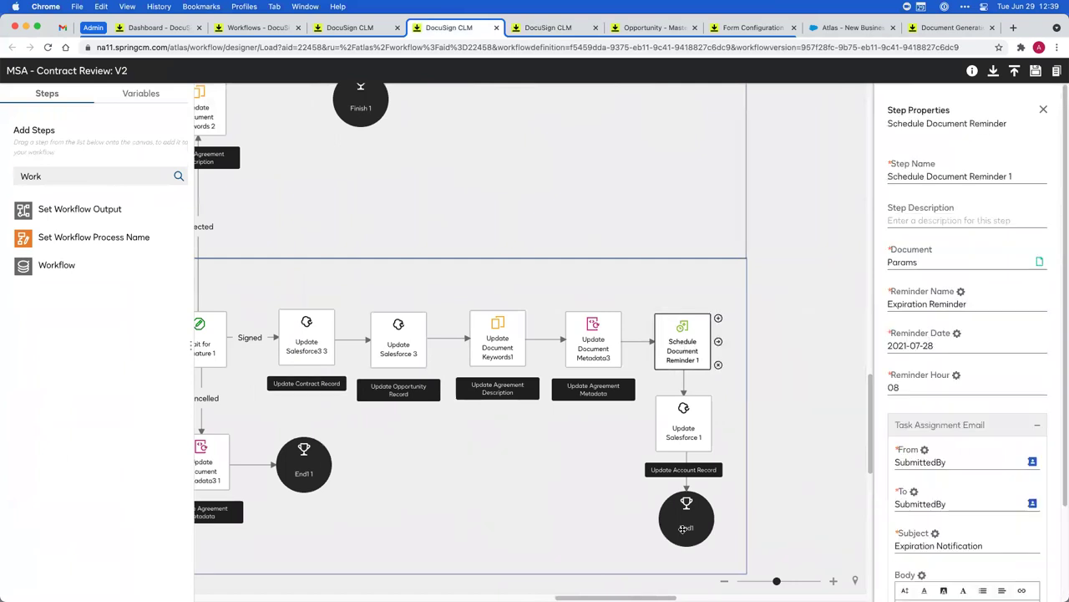
left_click(698, 422)
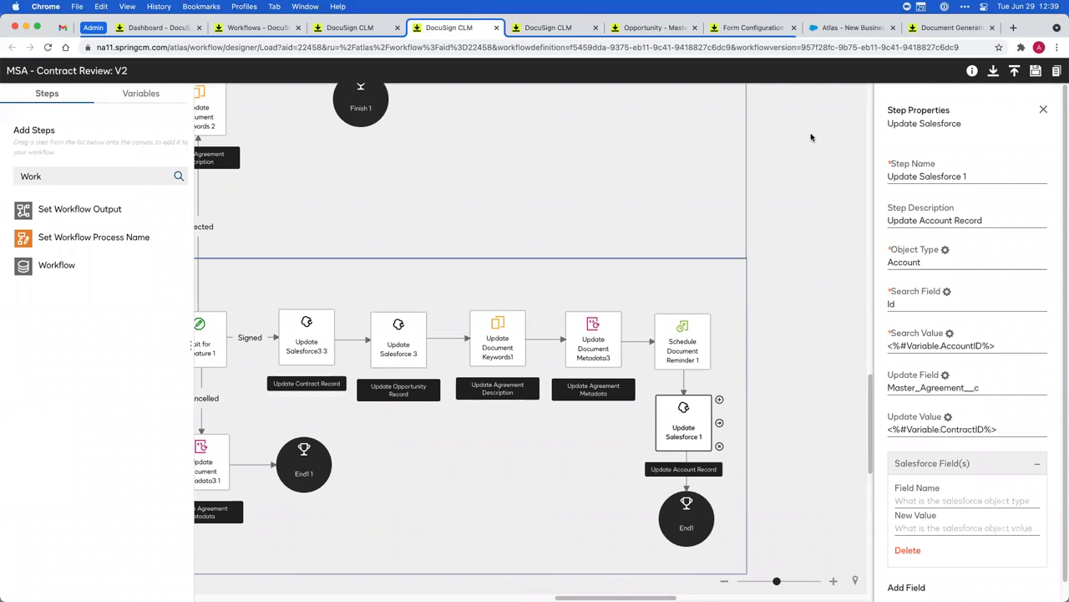
Revisit the Atlas opportunity, then switch to the DocuSign browser profile and read through the CLM API overview in the developer documentation.
left_click(844, 28)
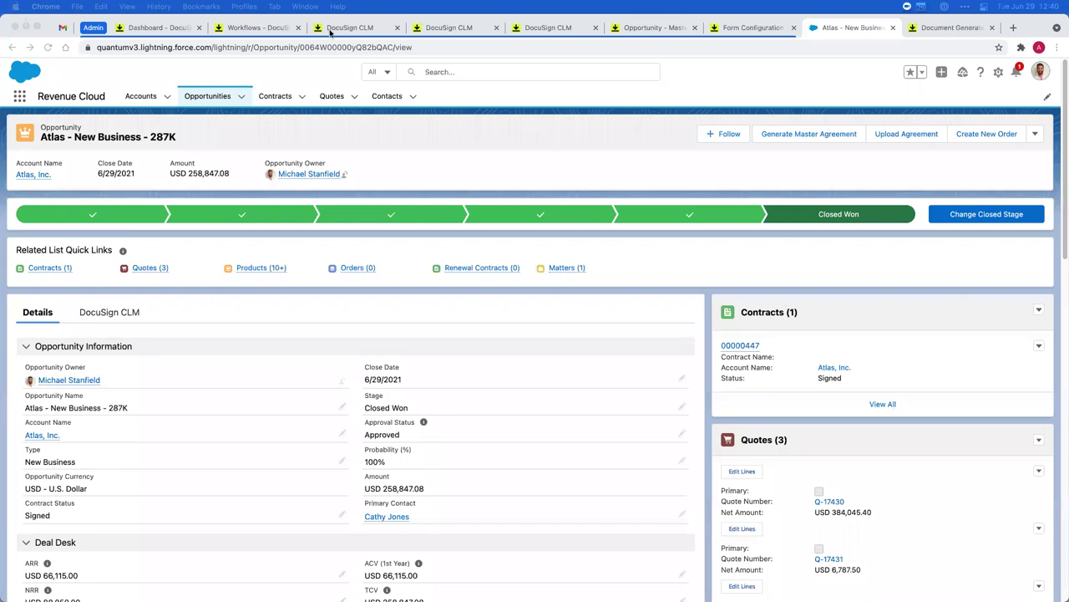
left_click(243, 6)
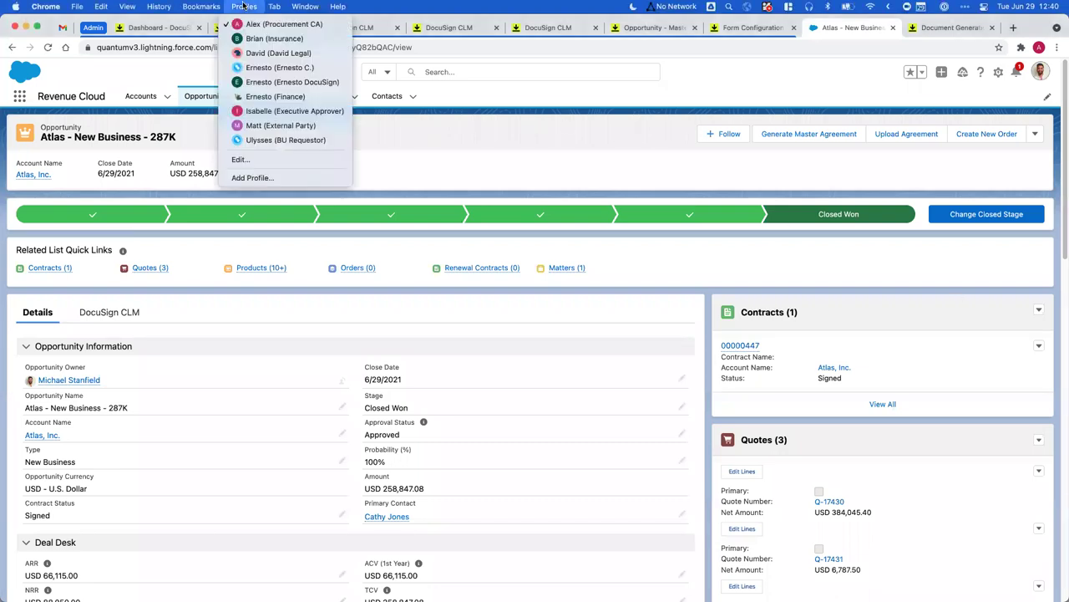
left_click(261, 82)
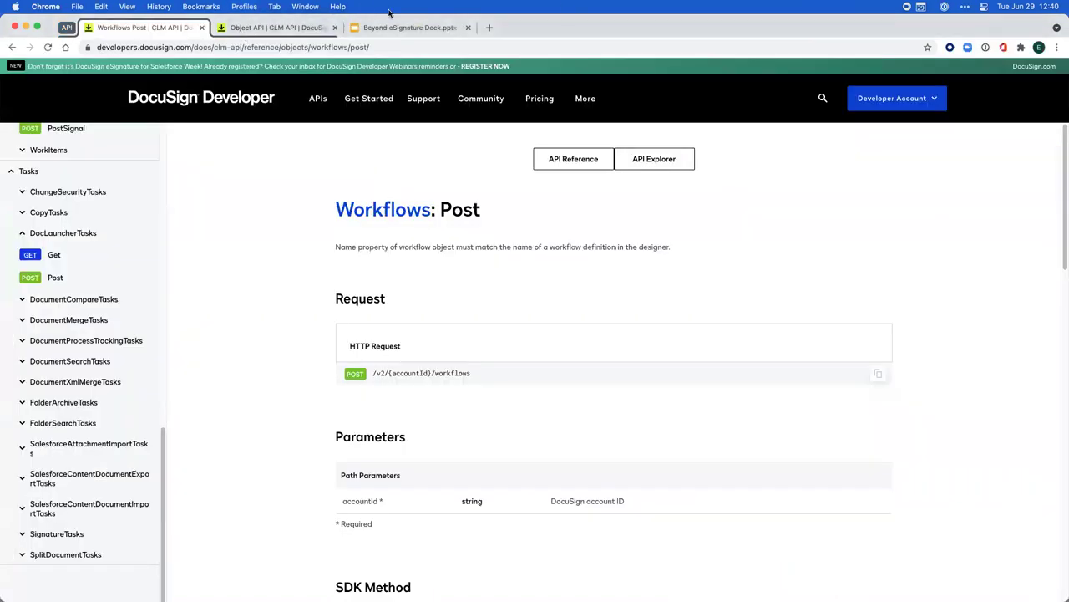
left_click(398, 27)
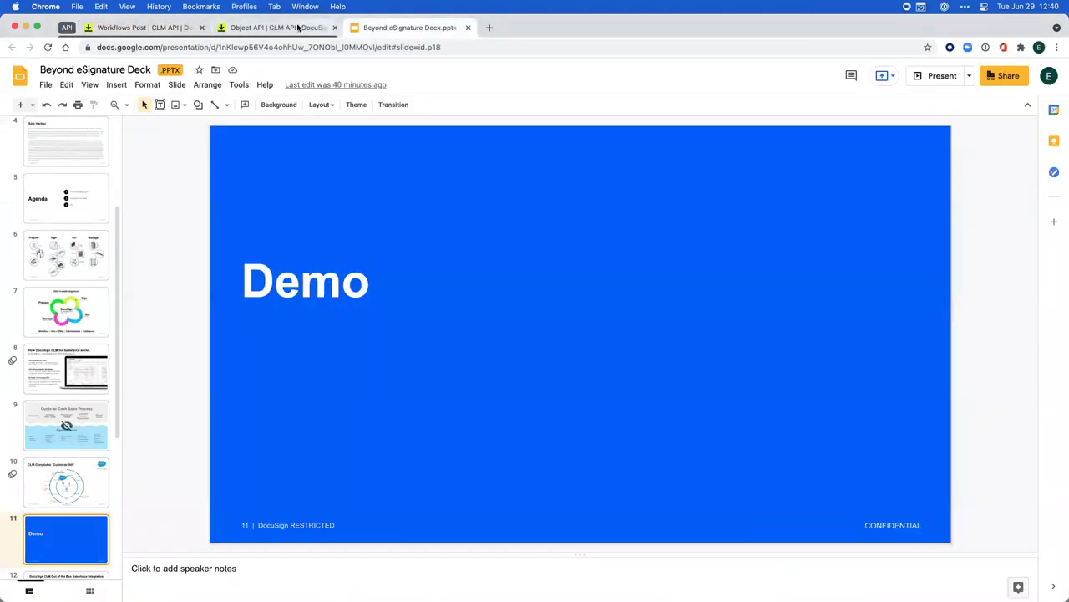
left_click(294, 28)
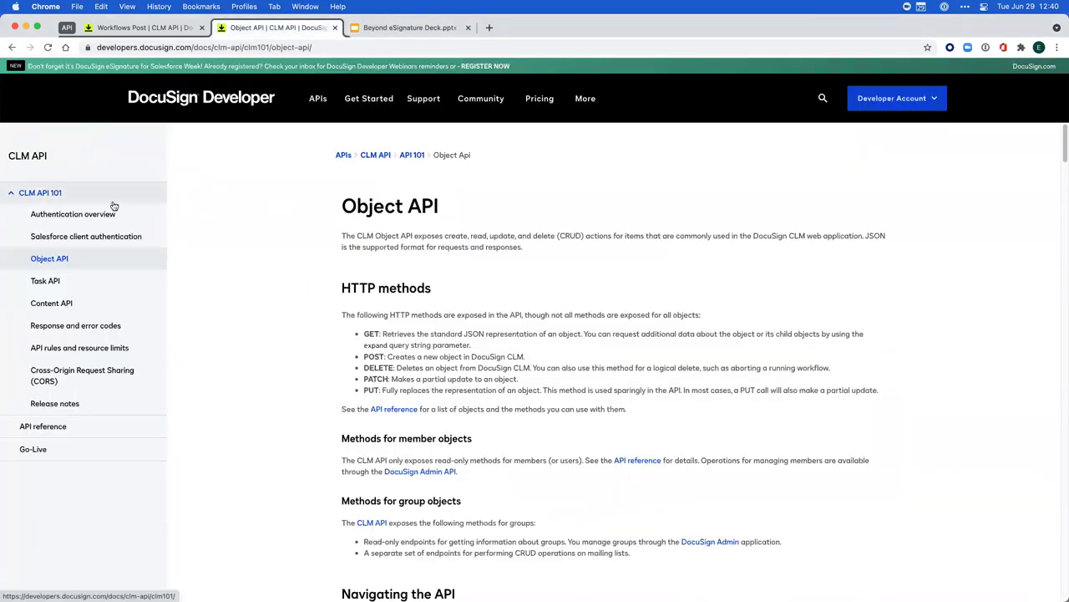
left_click(388, 157)
scroll(428, 299, "down", 2)
scroll(433, 314, "up", 2)
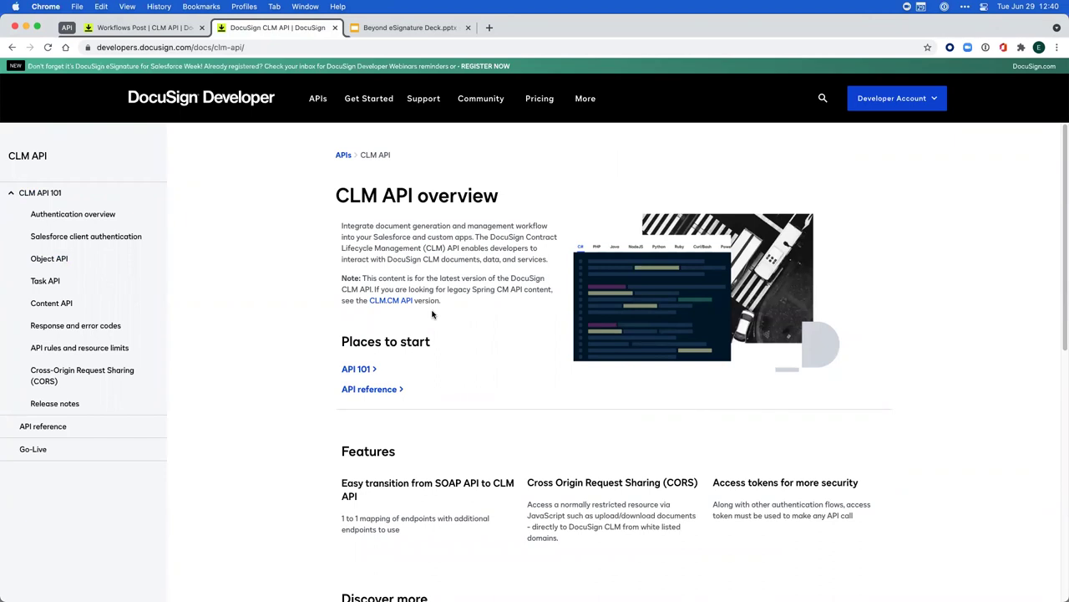
scroll(432, 315, "down", 3)
scroll(434, 293, "up", 3)
Browse the CLM API reference's object and task lists and open the Workflows resource to examine its supported methods.
left_click(146, 28)
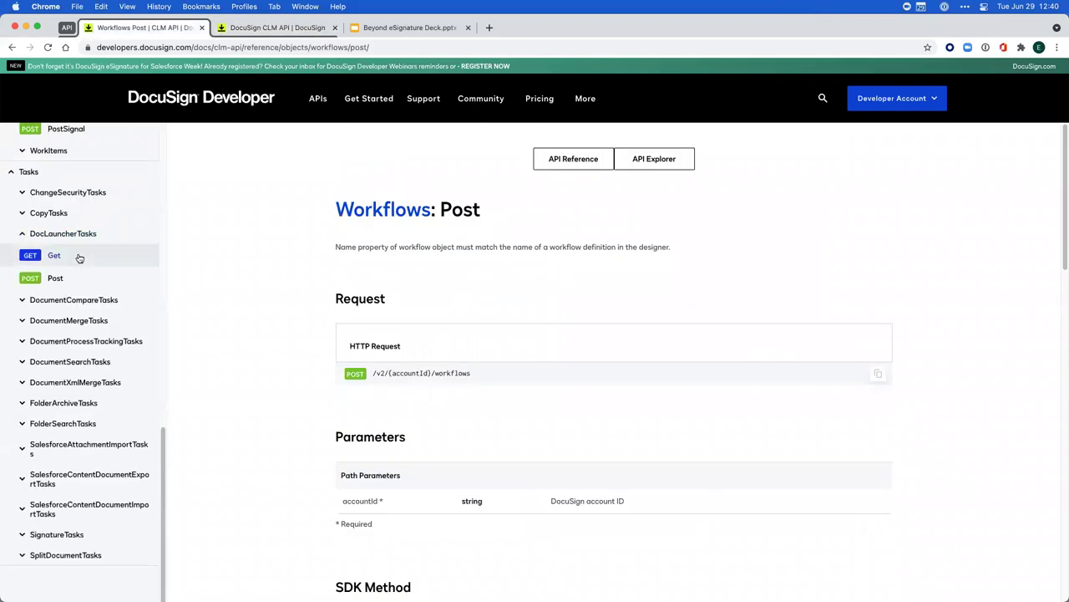
scroll(60, 397, "up", 5)
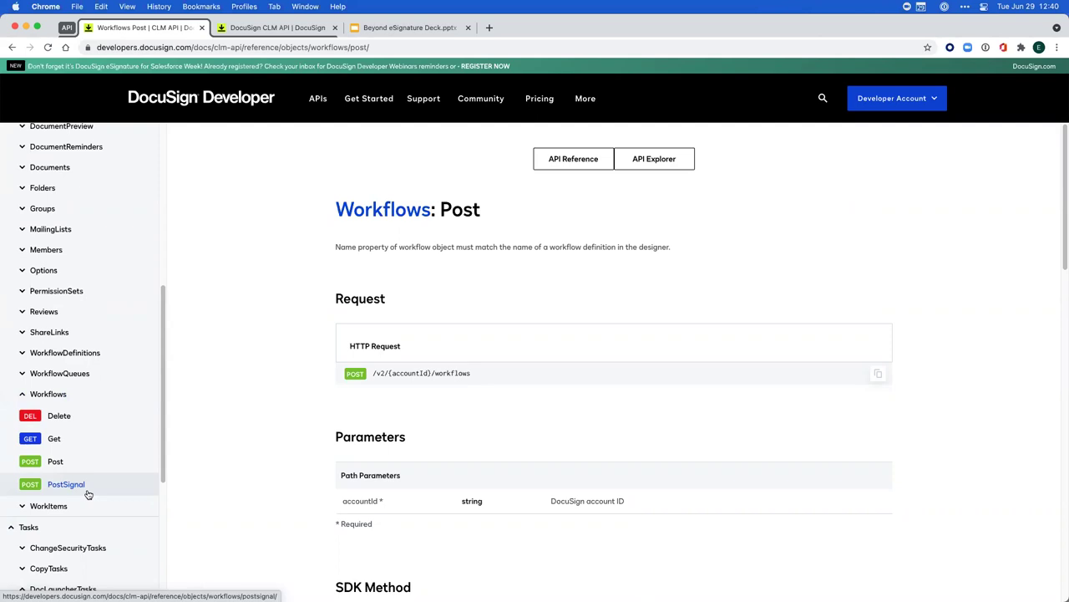
left_click(28, 396)
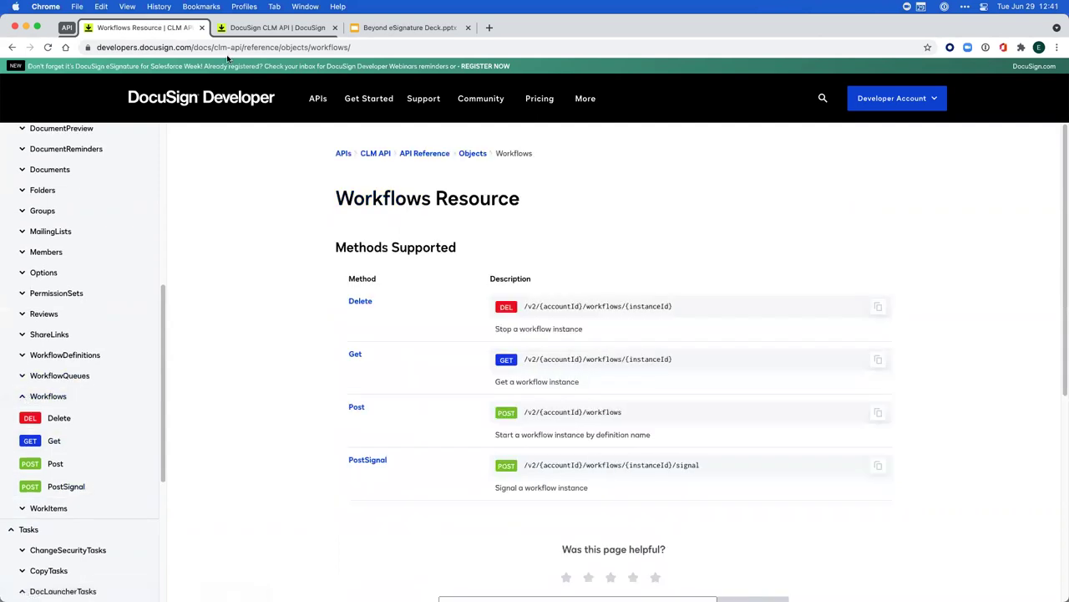
Present the Beyond eSignature Deck from the Demo slide and advance to the DocuSign CLM Out of the Box Salesforce Integration slide.
left_click(392, 27)
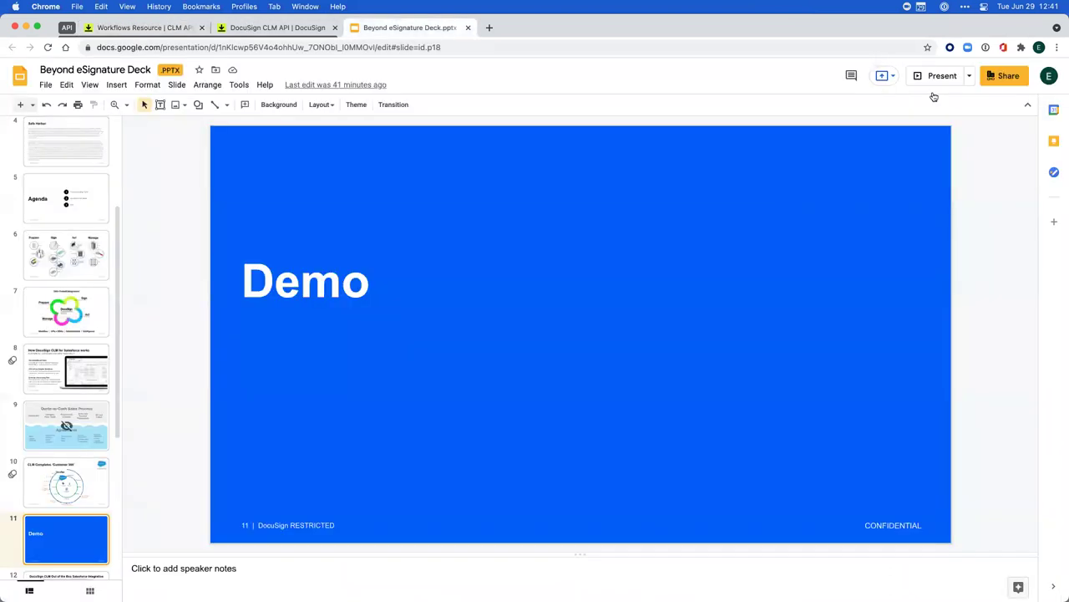
left_click(942, 76)
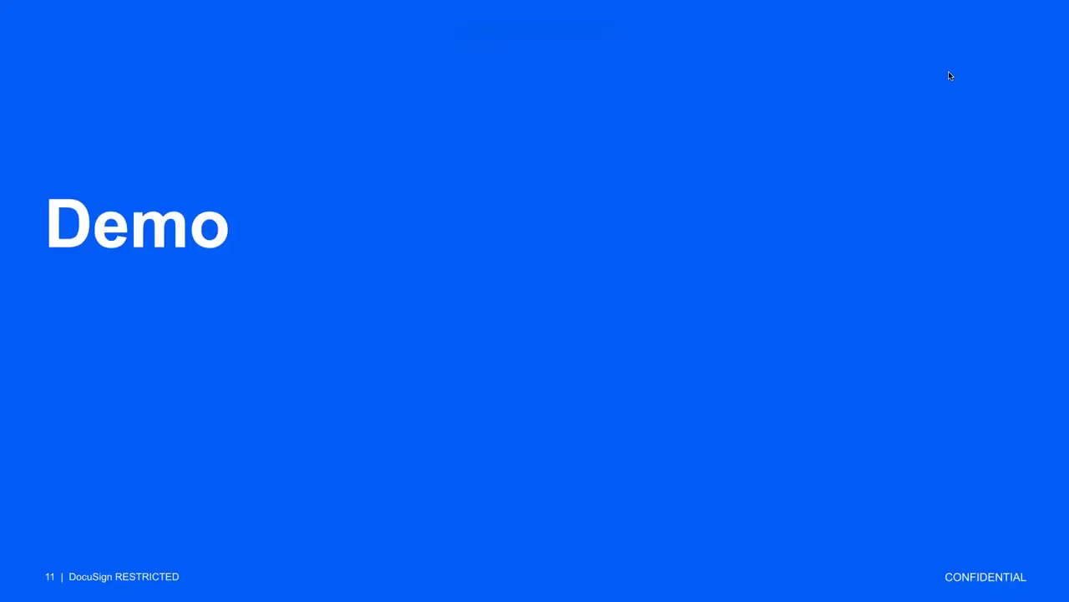
key("Right")
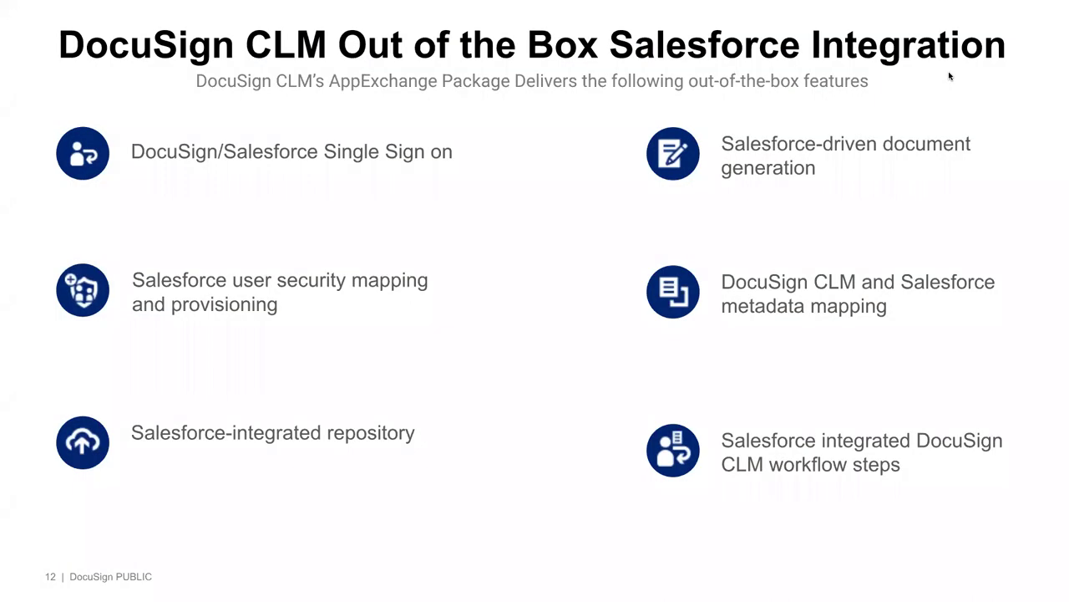